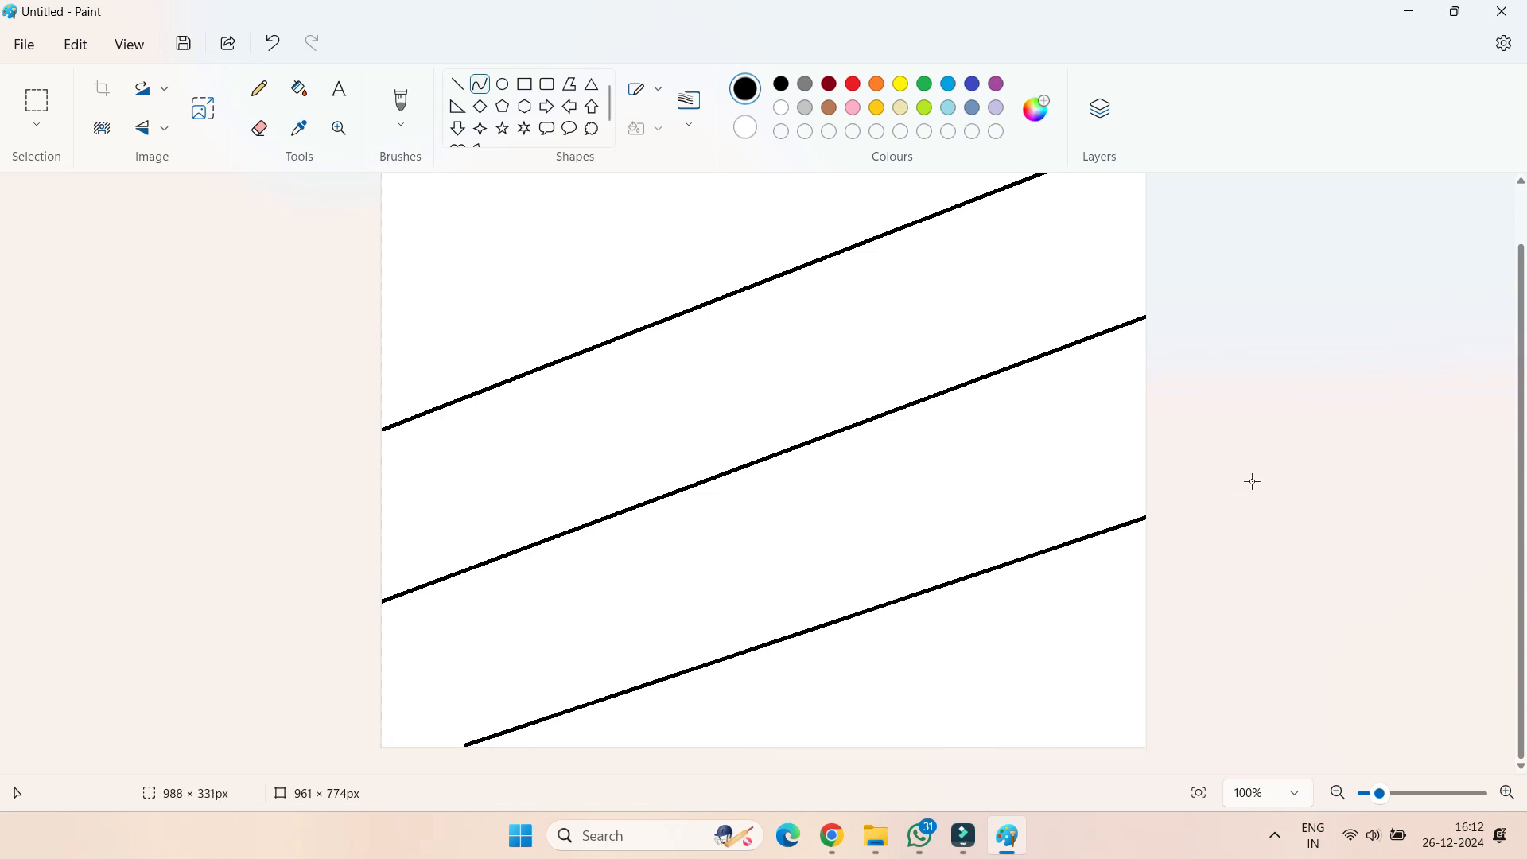
Fill the top band with light turquoise, the second band with yellow and the two lower bands with gold
click(299, 88)
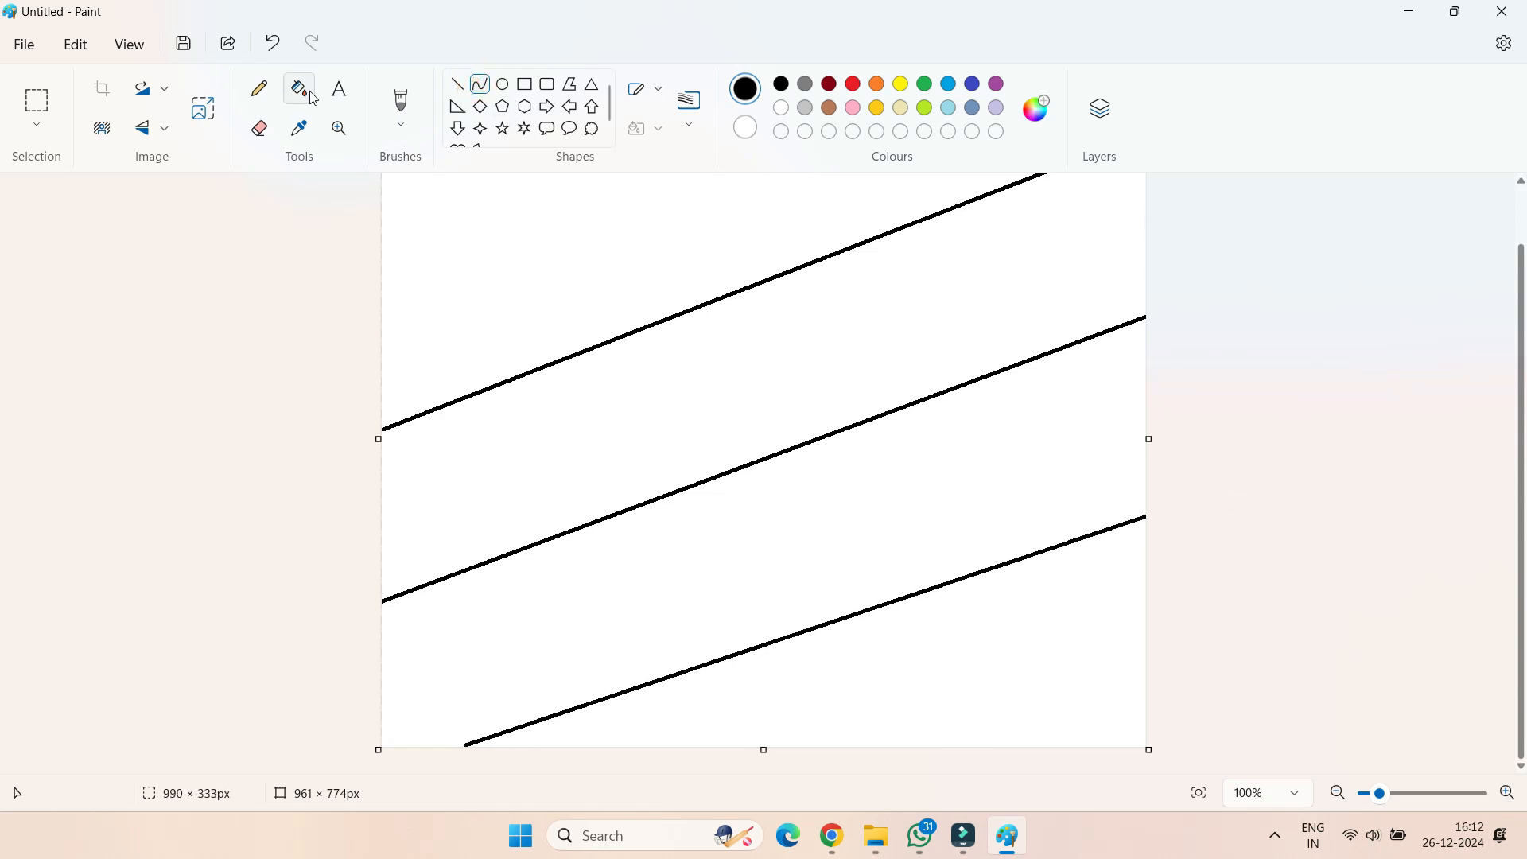
click(949, 107)
click(772, 211)
click(901, 83)
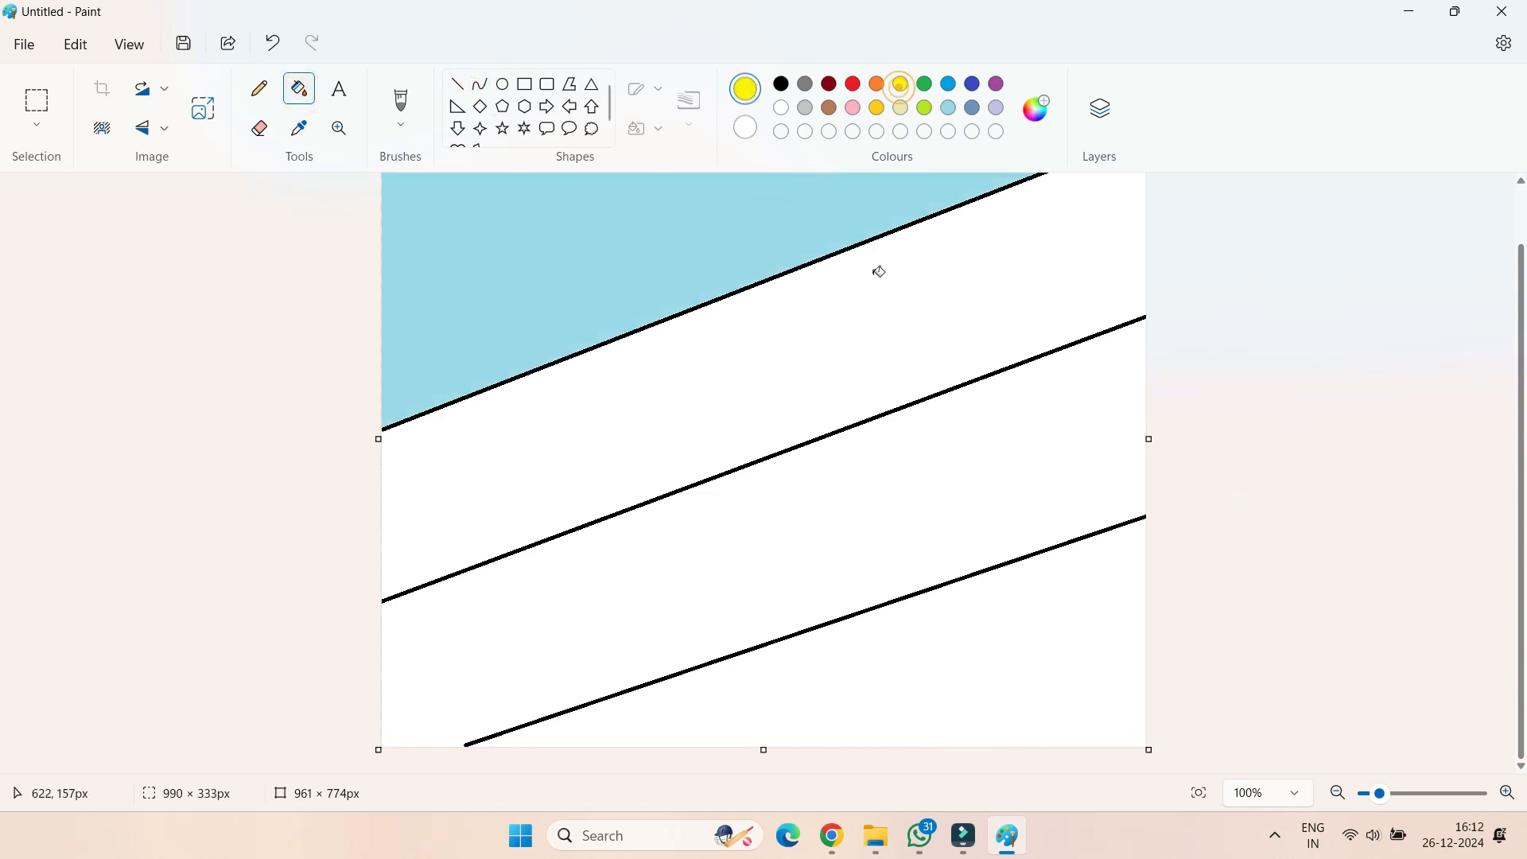
click(874, 275)
click(877, 108)
click(935, 427)
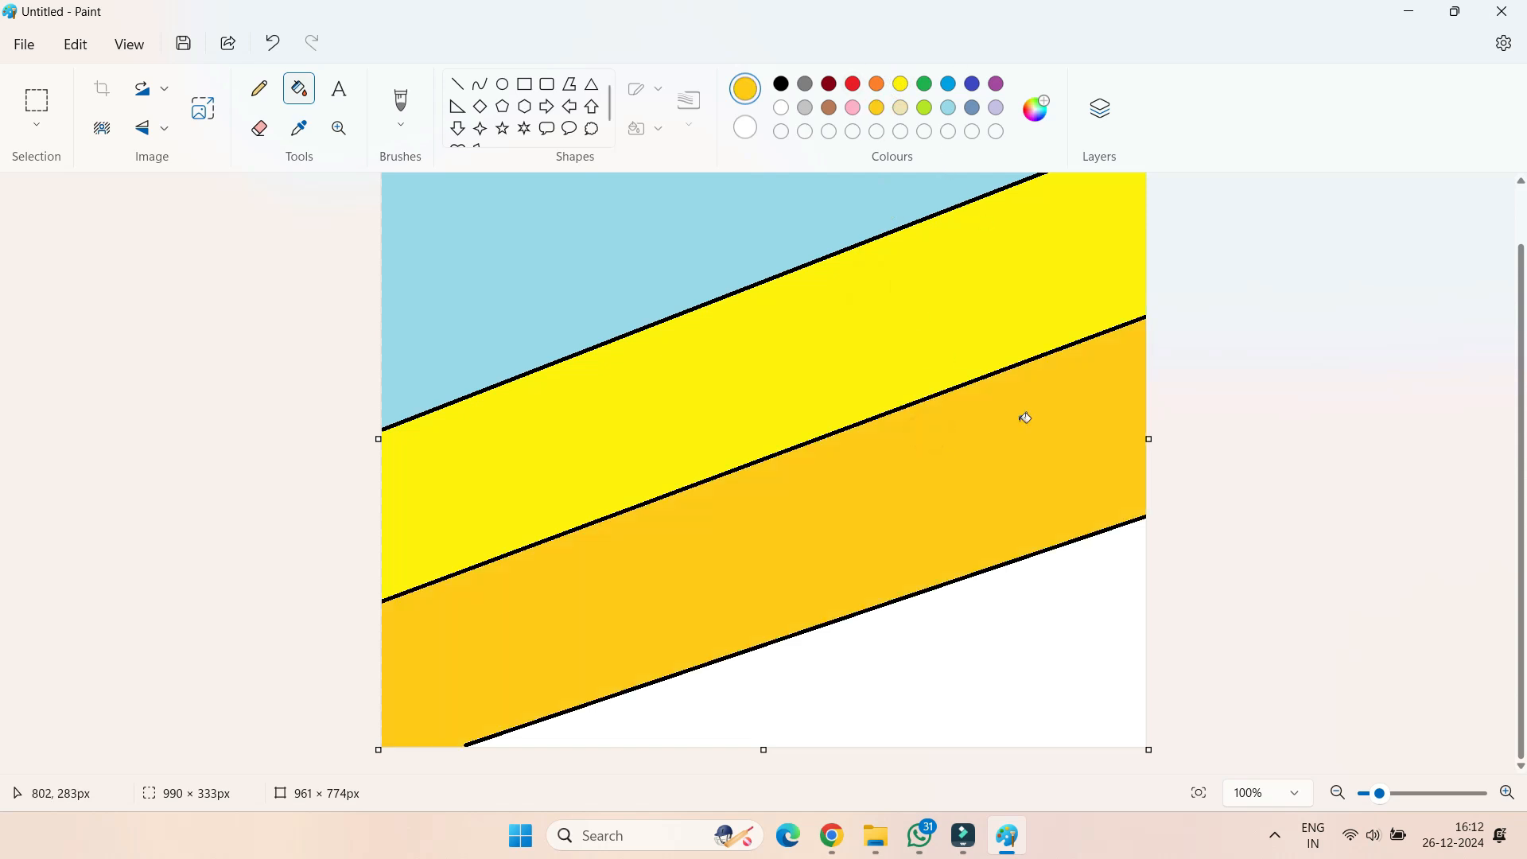
click(1017, 656)
Resize the image to a width of 1 pixel without keeping the aspect ratio
click(203, 108)
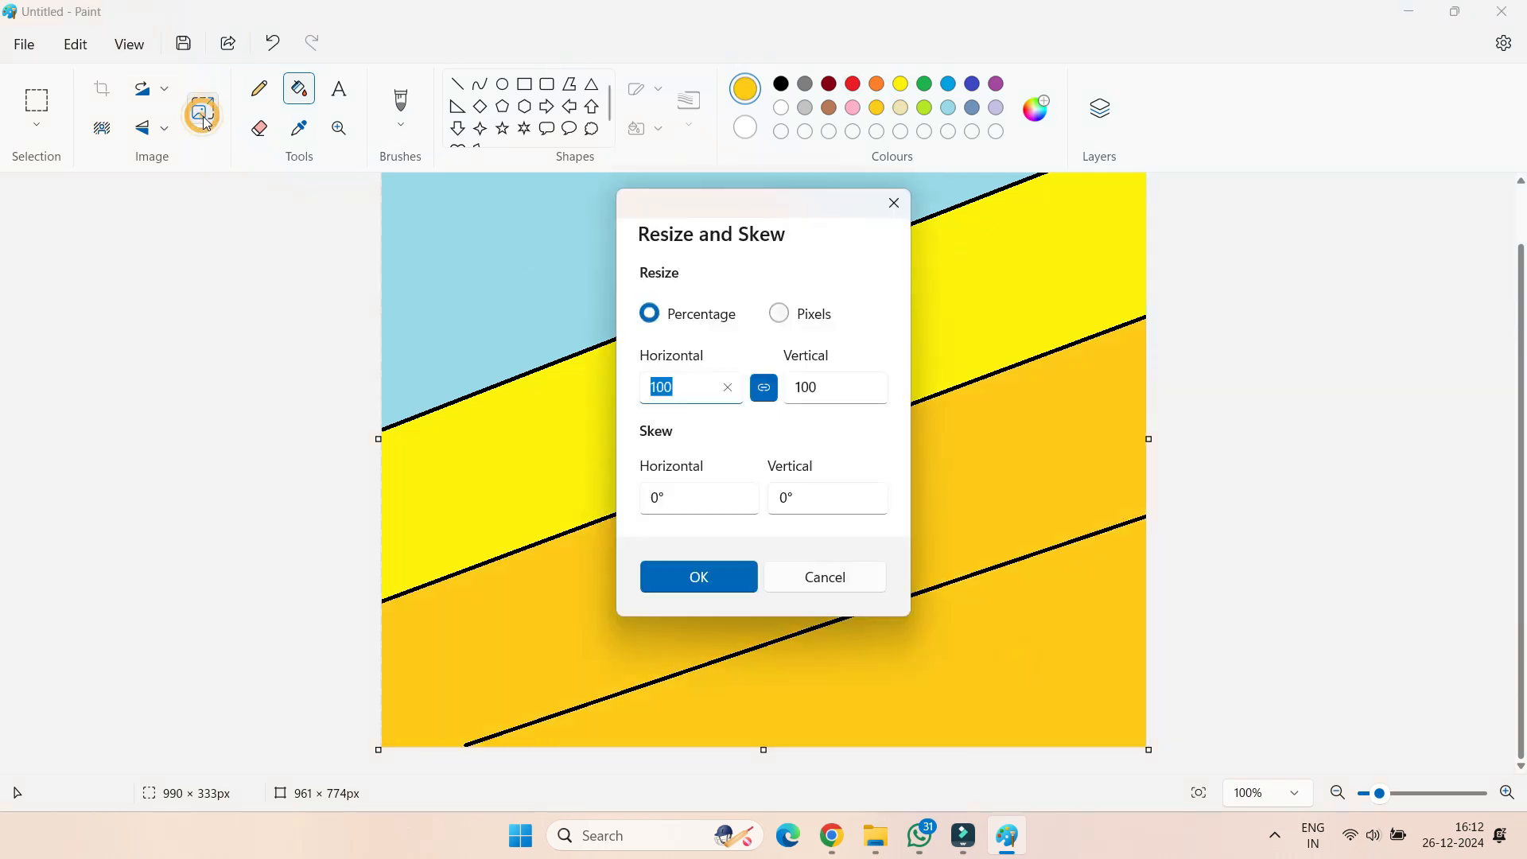
click(792, 321)
double_click(684, 389)
key(BackSpace)
text(1)
click(707, 589)
Resize the image back to a width of 981 pixels with the aspect ratio unlocked, stretching it into a gradient
click(203, 108)
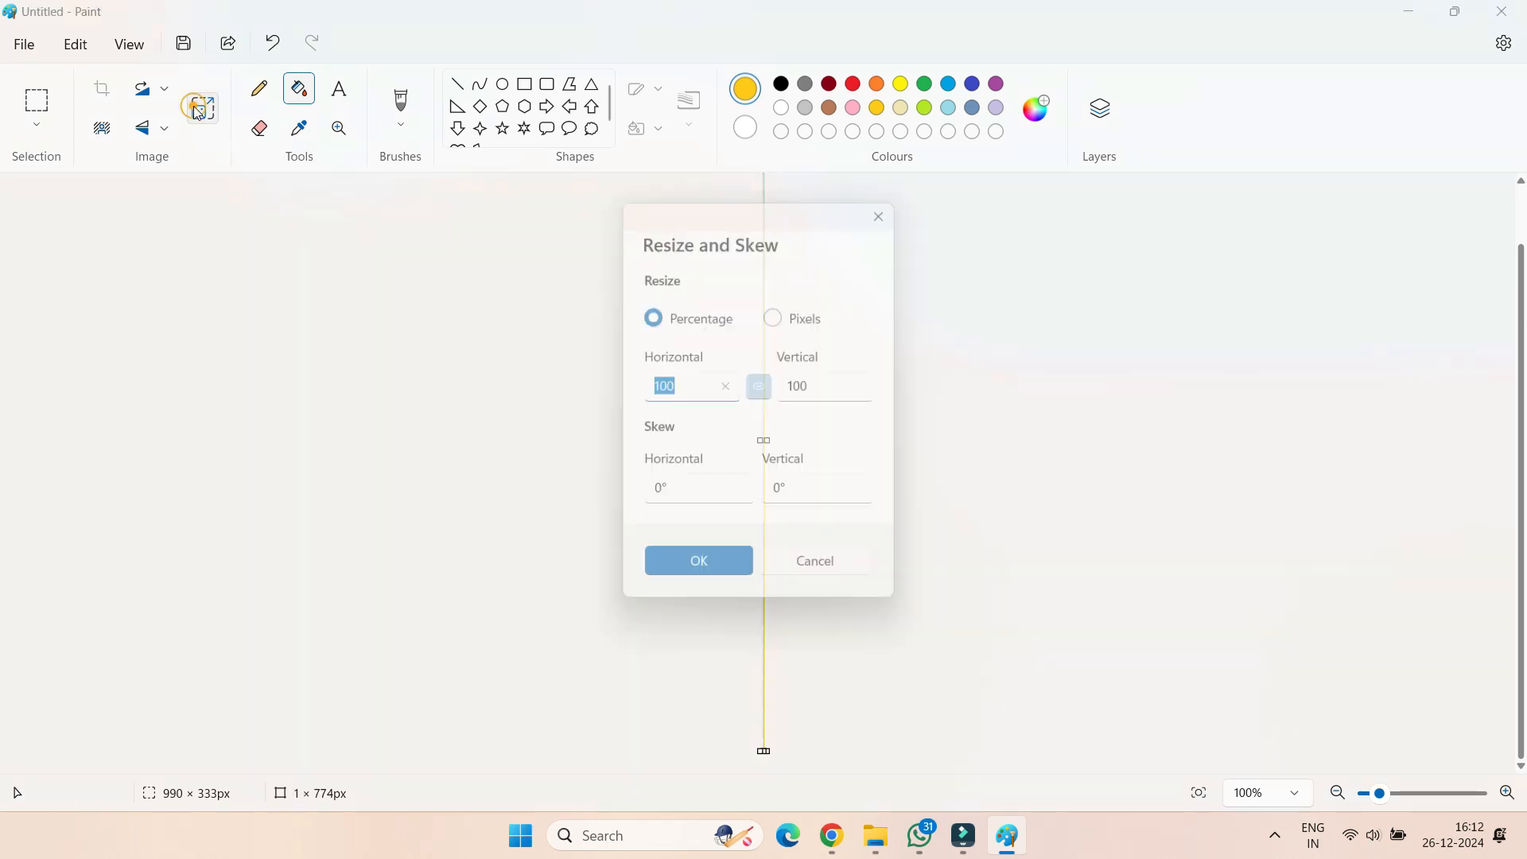
click(780, 312)
click(764, 389)
click(665, 388)
key(BackSpace)
text(981)
click(696, 575)
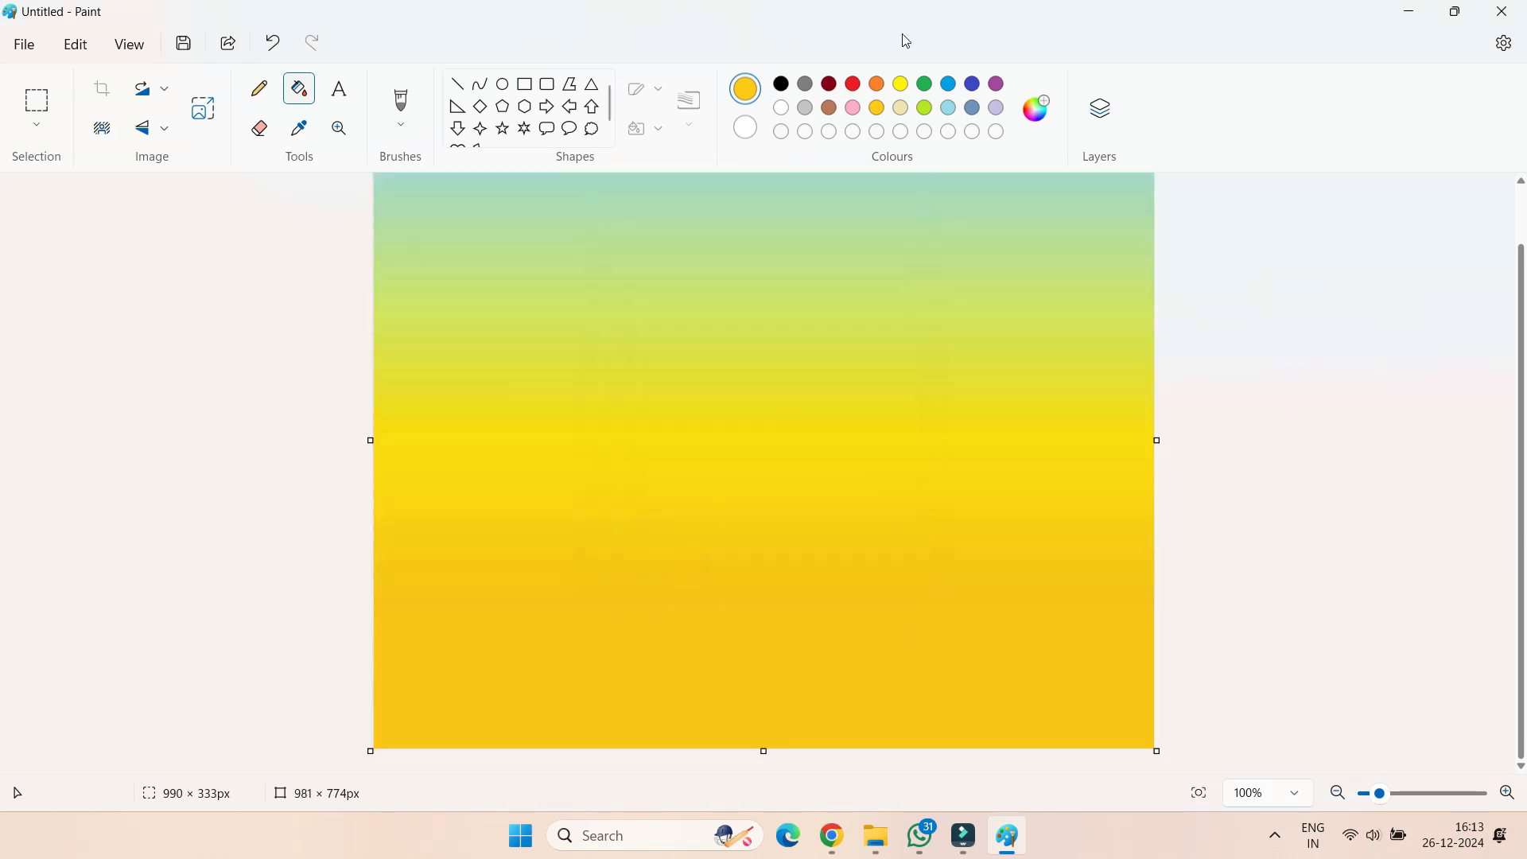
Draw a black horizontal horizon line across the full width of the canvas at about mid-height
click(781, 84)
click(457, 83)
scroll(646, 475, up, 1)
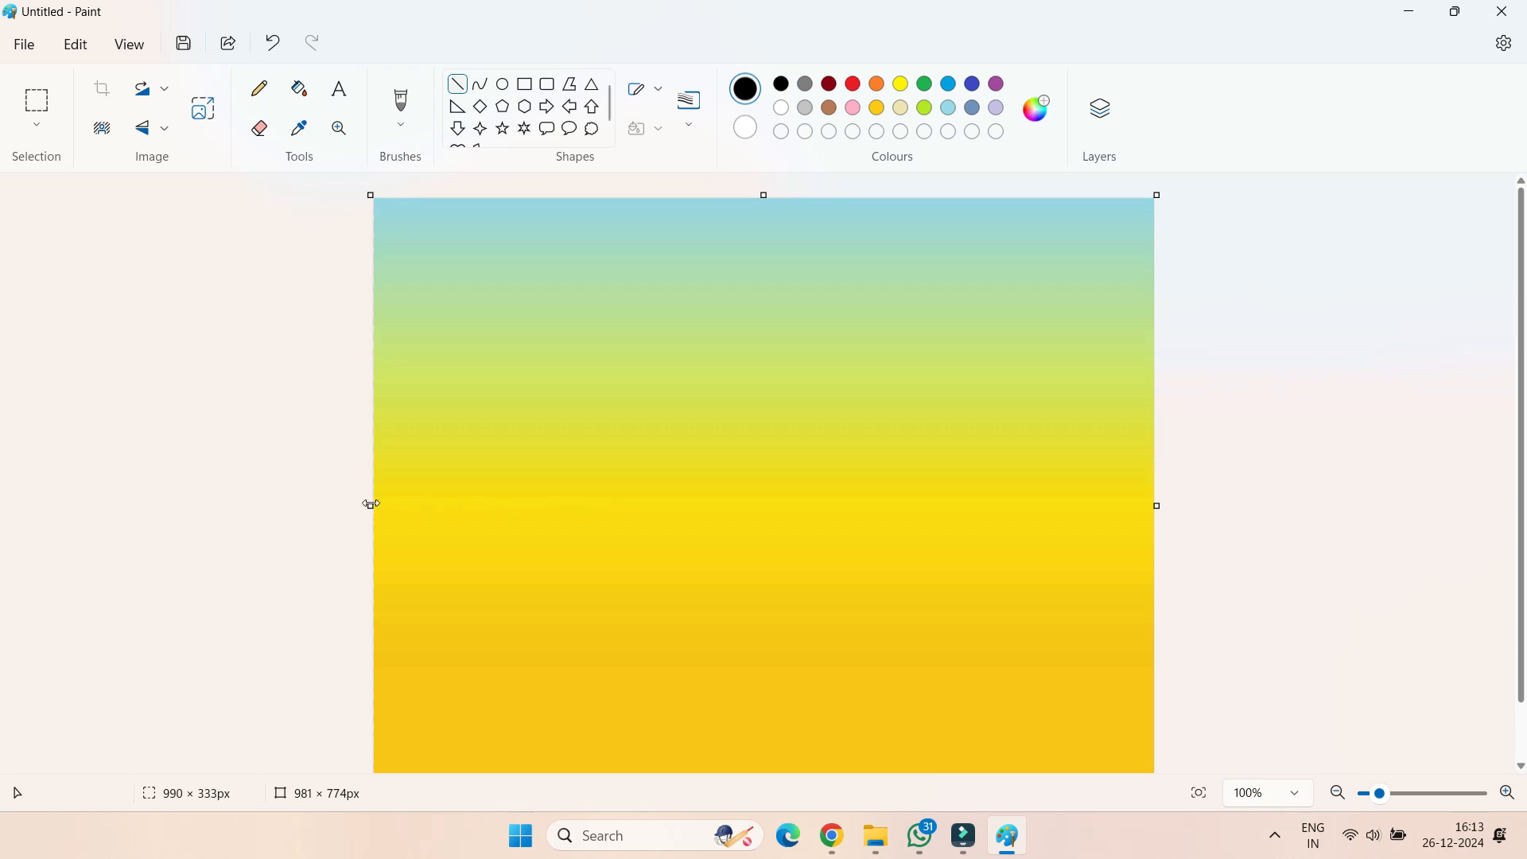
drag(369, 507, 1173, 508)
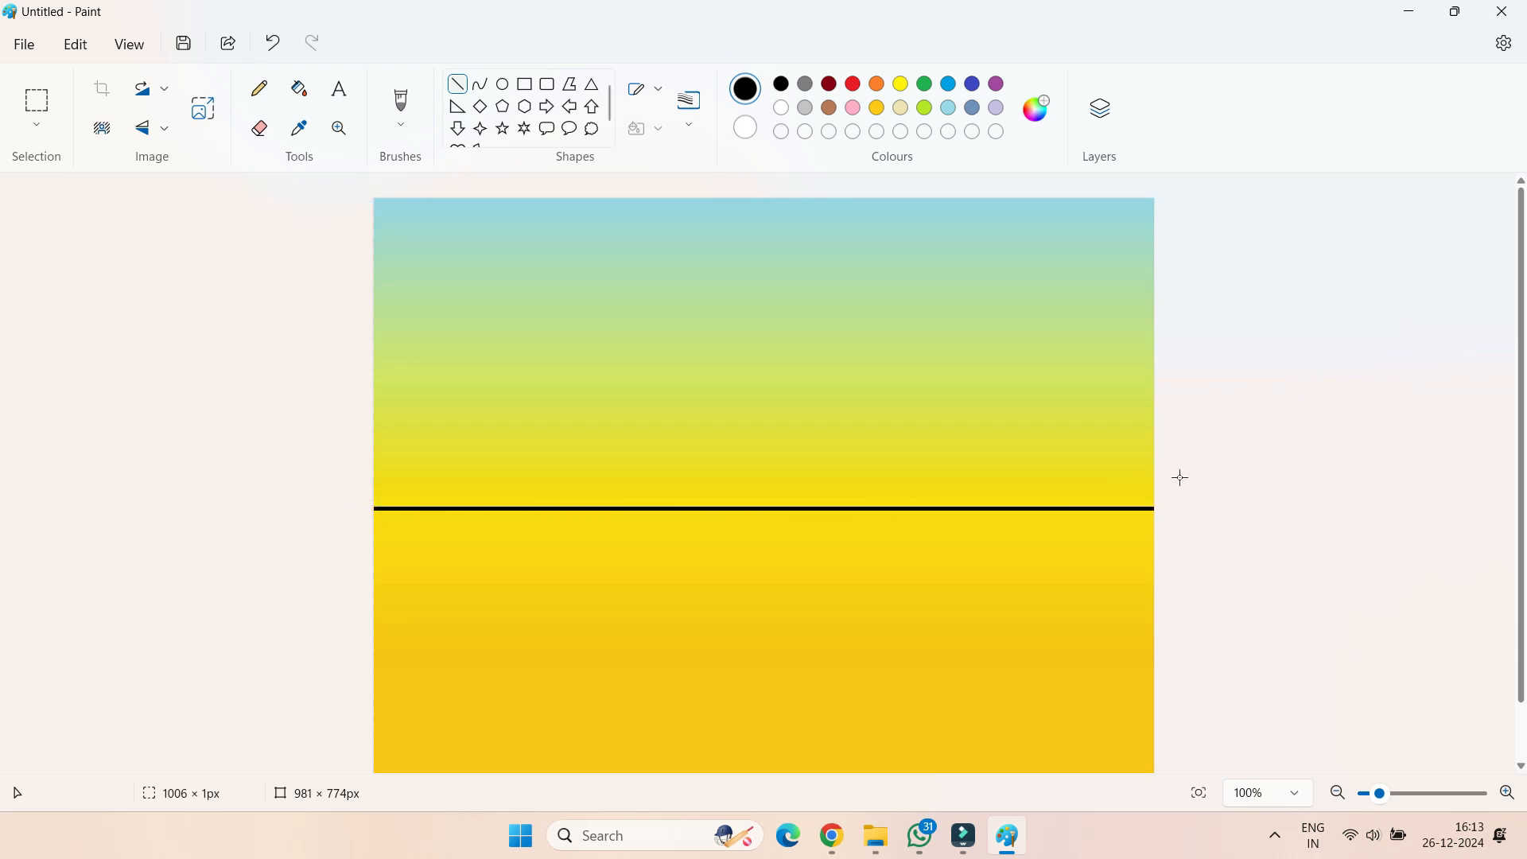
Draw a solid black rounded post about 31 × 239 px at the lower-left corner, with a side bar about 60 × 10 px
scroll(650, 238, down, 3)
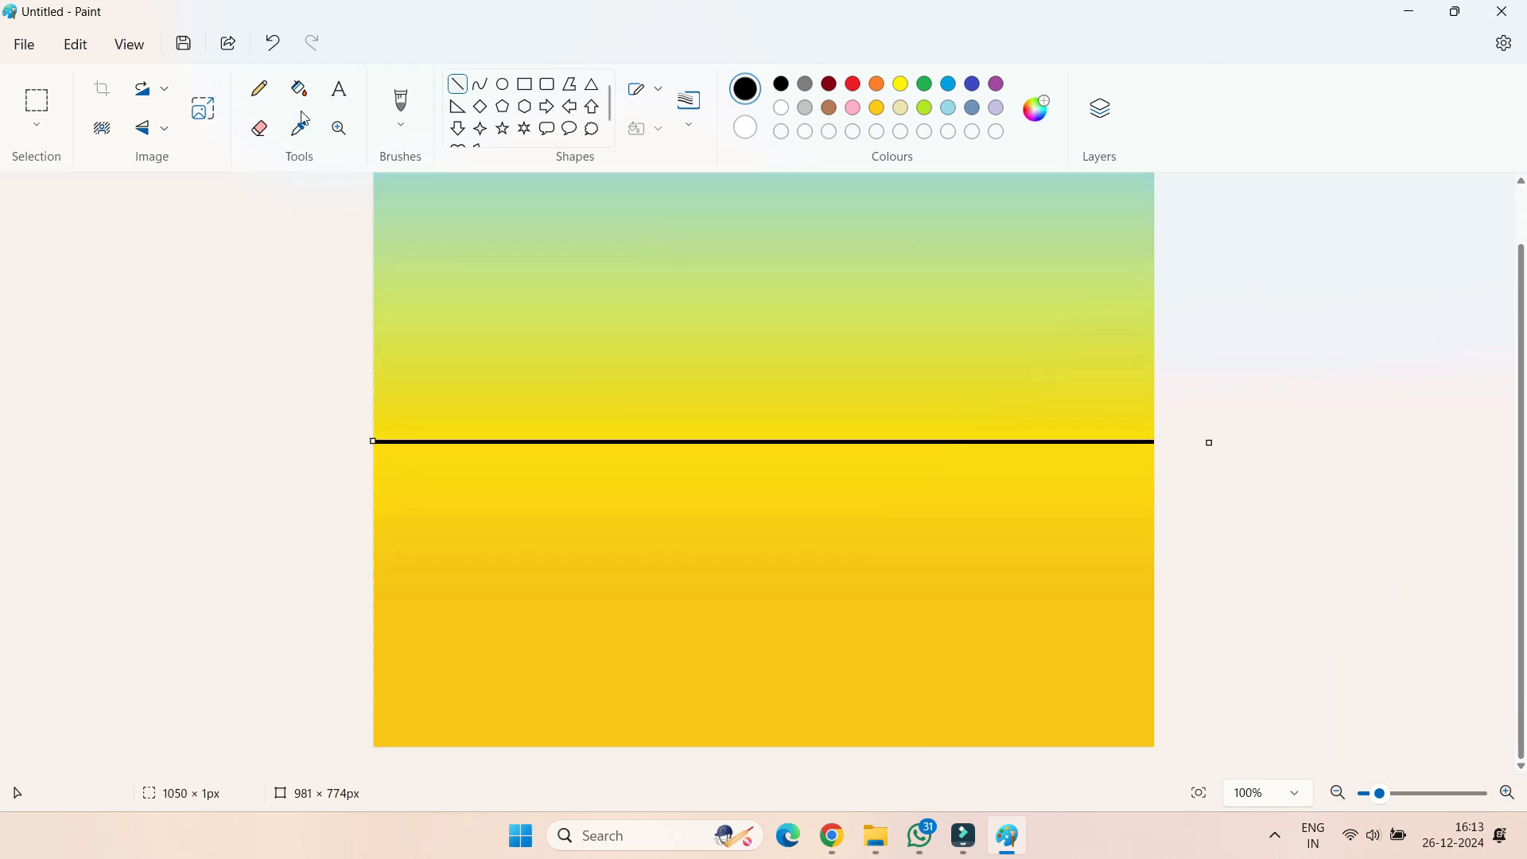
click(547, 84)
click(689, 100)
click(654, 129)
click(653, 128)
click(673, 218)
drag(375, 575, 400, 768)
click(745, 127)
click(782, 83)
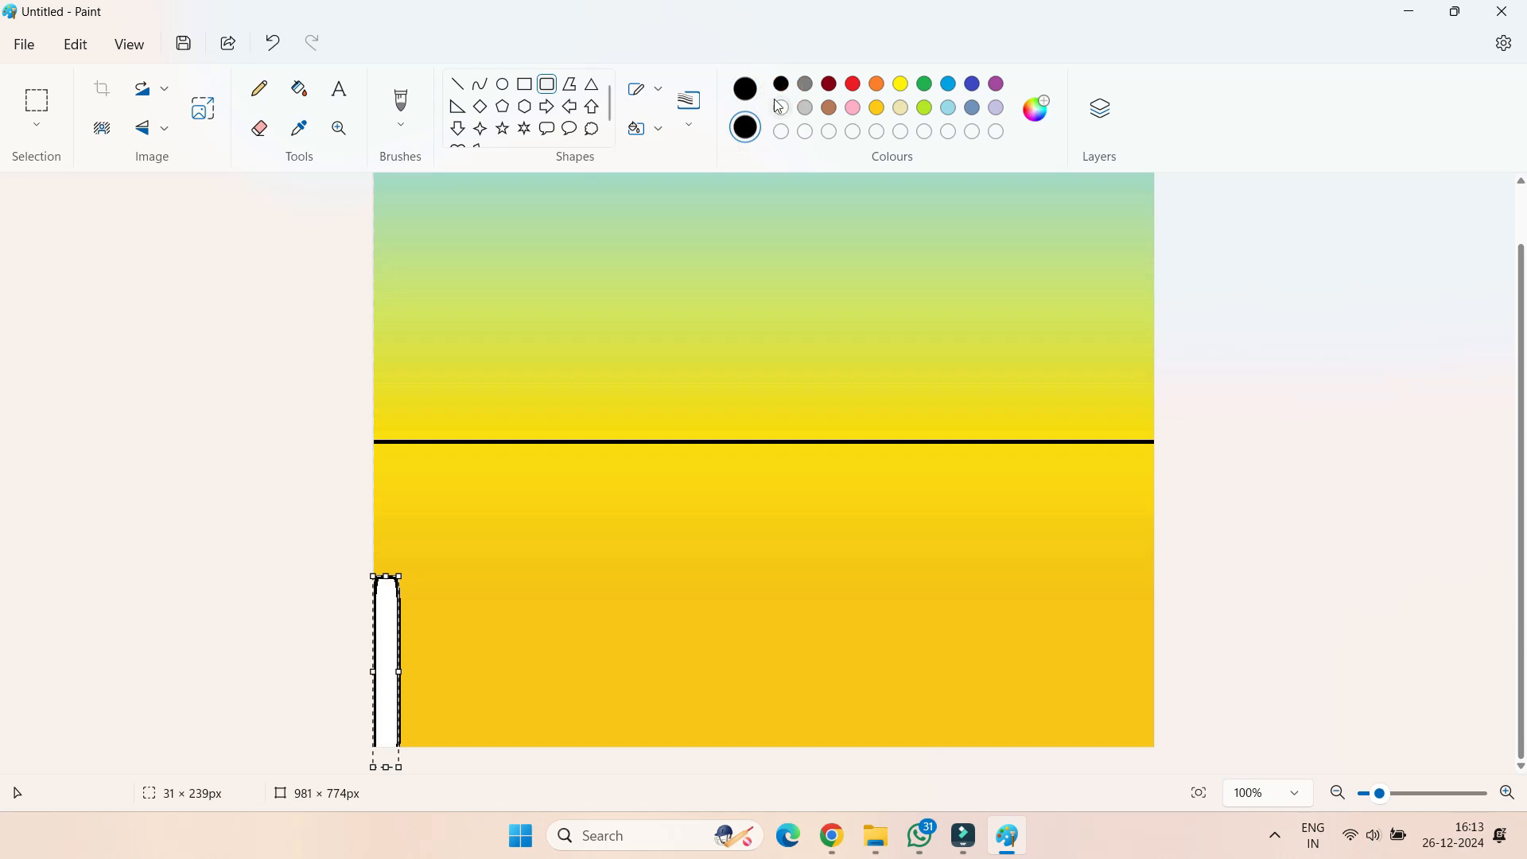
click(548, 84)
drag(396, 661, 444, 666)
Paint a wavy black hill outline with a brush just above the horizon line, across the canvas
click(400, 101)
click(401, 125)
click(440, 164)
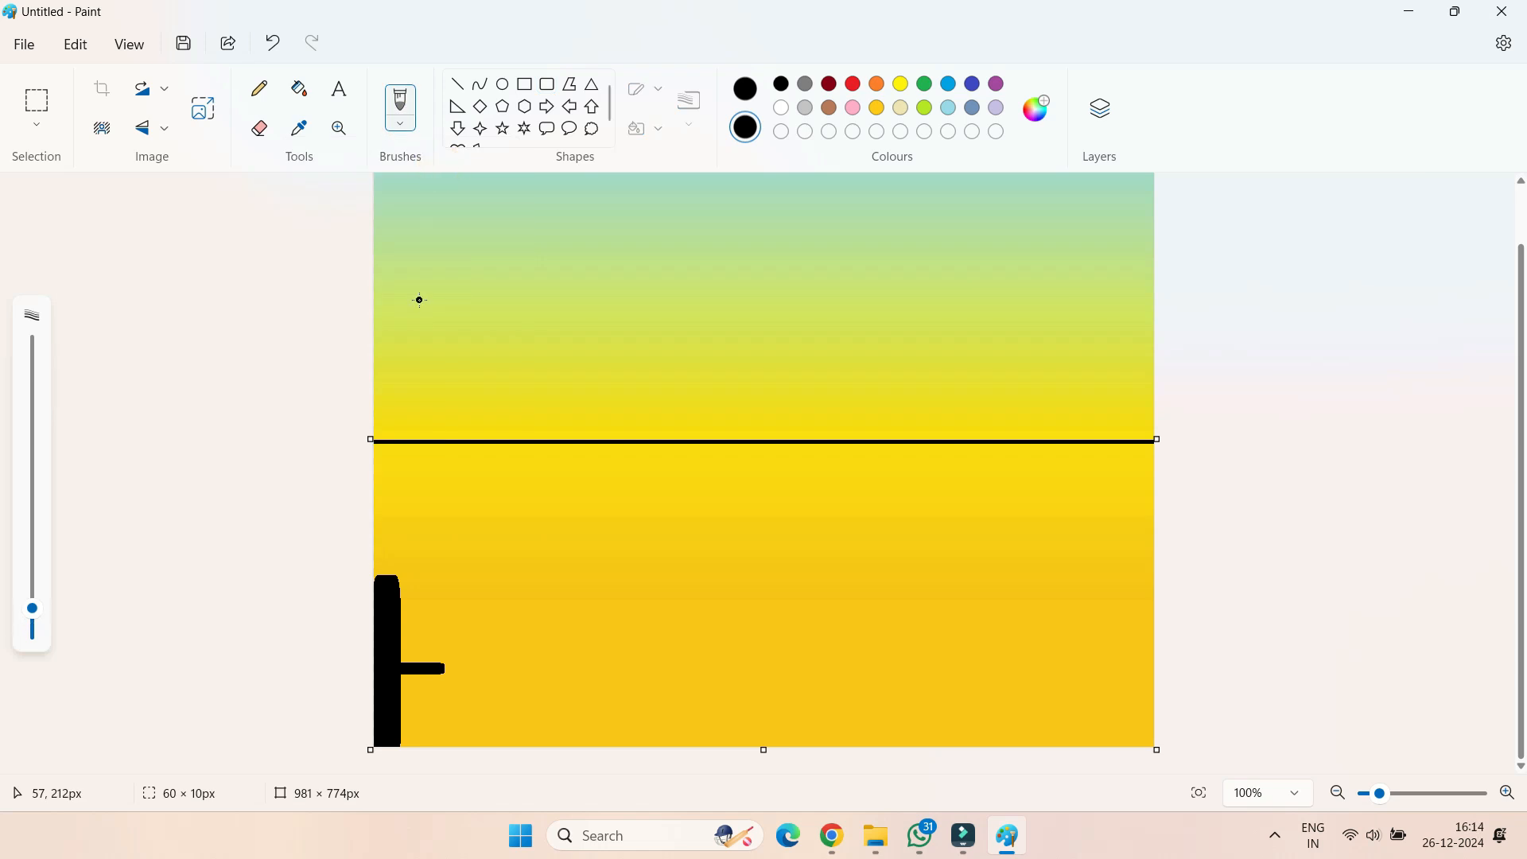
scroll(416, 342, up, 1)
mouse_move(375, 444)
mouse_down()
mouse_move(453, 468)
mouse_move(1055, 447)
mouse_move(1143, 470)
mouse_up()
drag(375, 445, 722, 473)
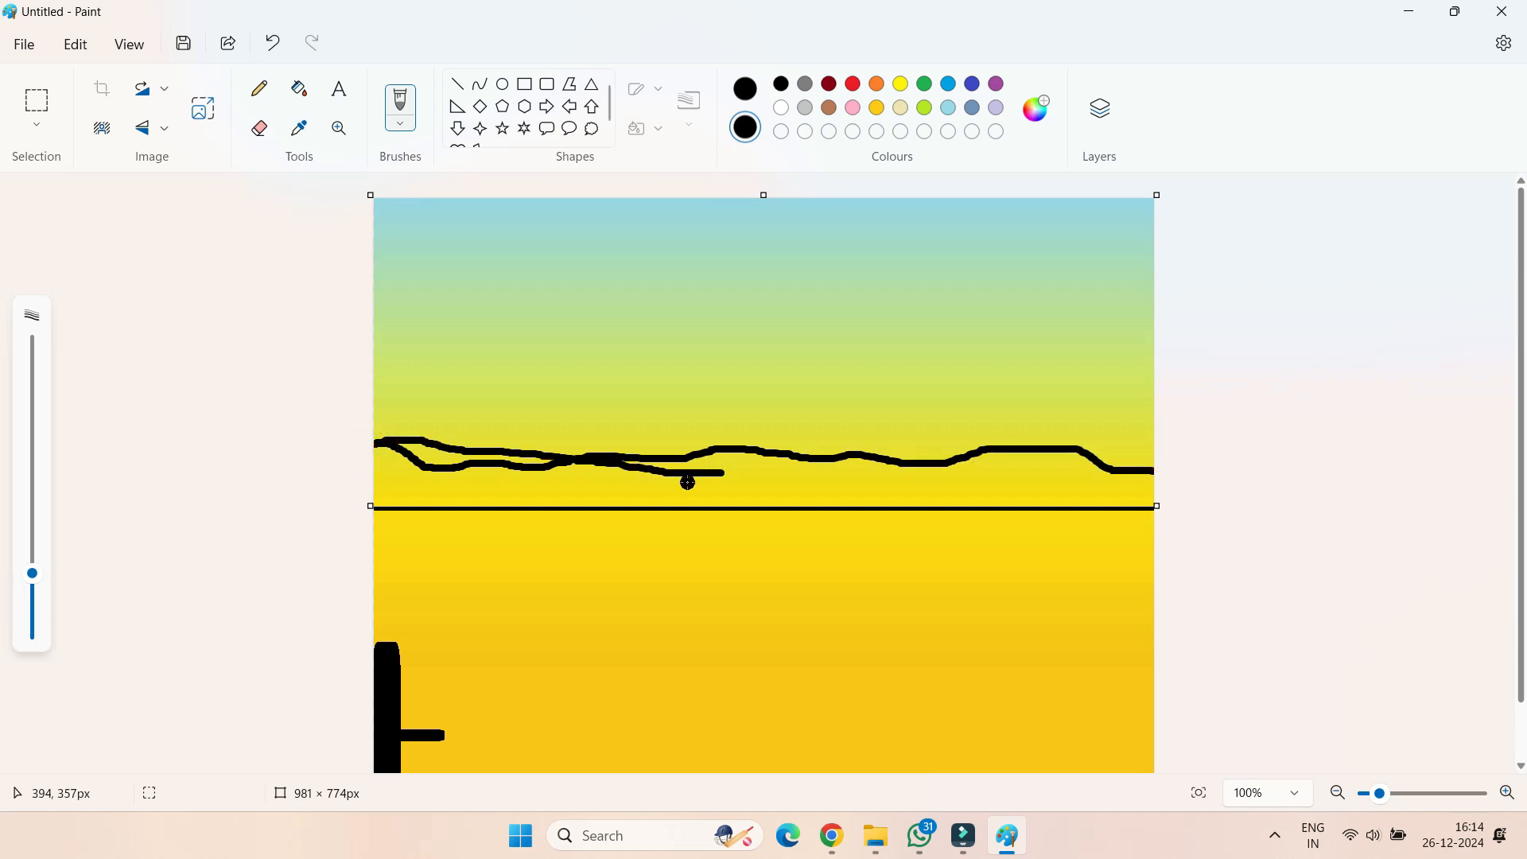
Fill the area between the hill outline and the horizon with a thicker black brush, adding bumps to the left ridge
key(ctrl+plus)
key(ctrl+plus)
key(ctrl+plus)
key(ctrl+plus)
key(ctrl+plus)
key(ctrl+plus)
key(ctrl+plus)
key(ctrl+plus)
key(ctrl+plus)
key(ctrl+plus)
key(ctrl+plus)
key(ctrl+plus)
key(ctrl+plus)
key(ctrl+plus)
mouse_move(409, 477)
mouse_down()
mouse_move(383, 460)
mouse_move(1071, 464)
mouse_move(1145, 479)
mouse_move(380, 492)
mouse_move(615, 493)
mouse_up()
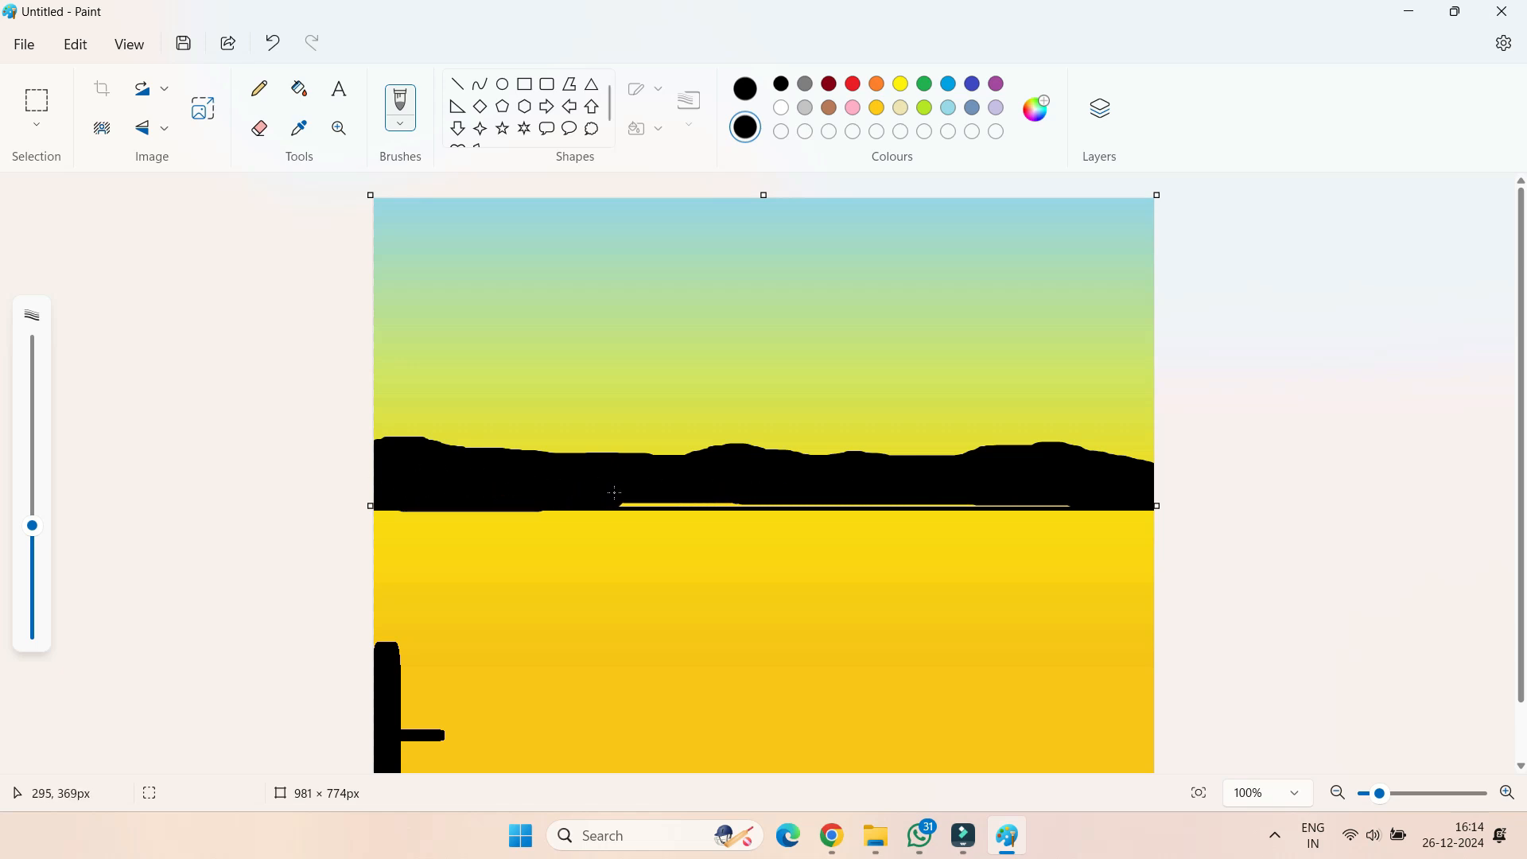
drag(810, 493, 1072, 493)
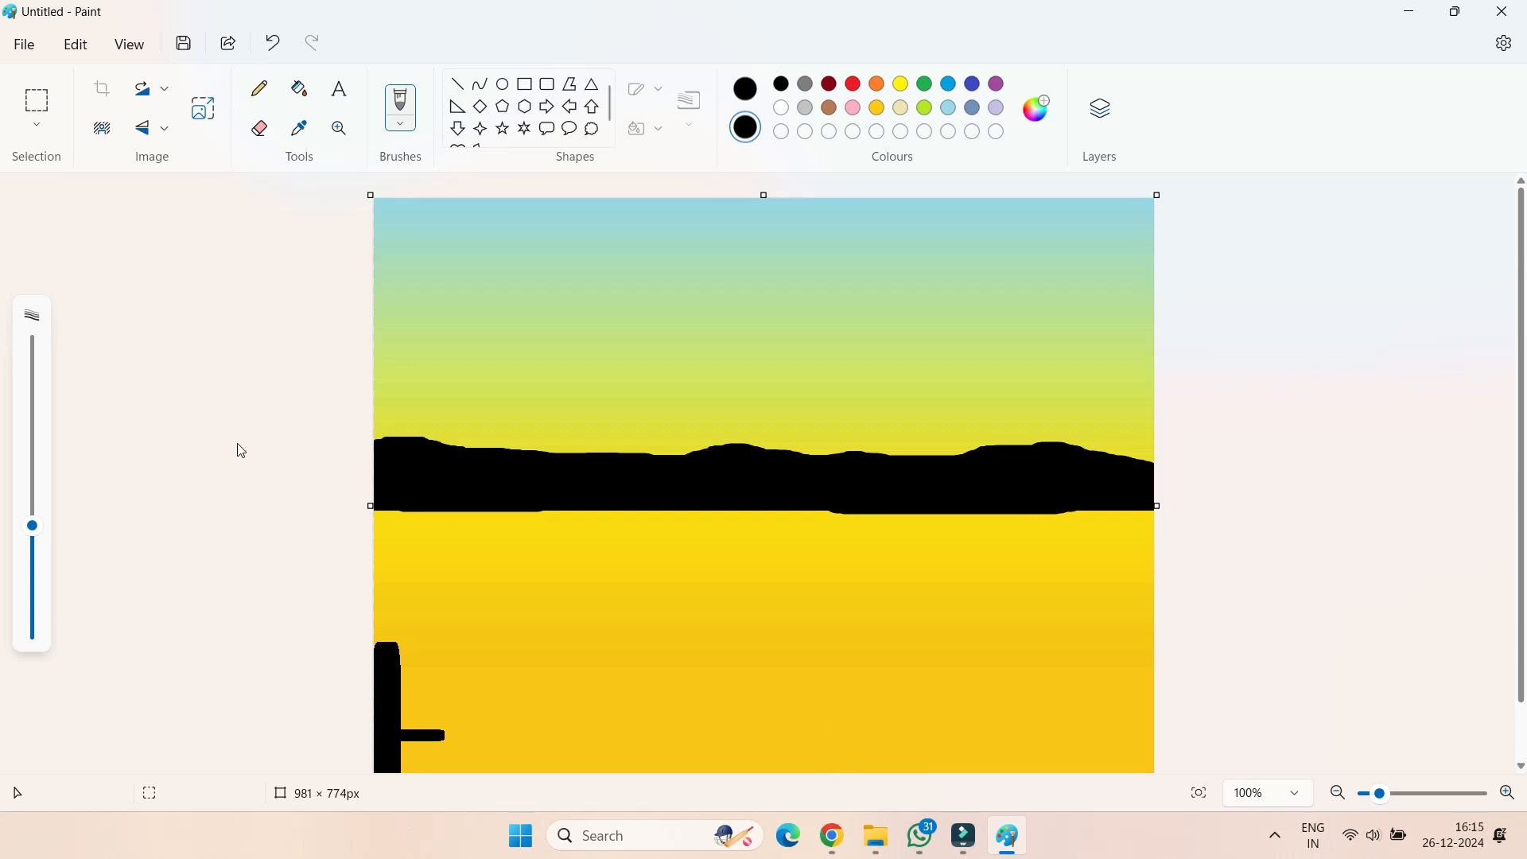
mouse_move(379, 460)
mouse_down()
mouse_move(421, 443)
mouse_move(529, 444)
mouse_move(653, 468)
mouse_up()
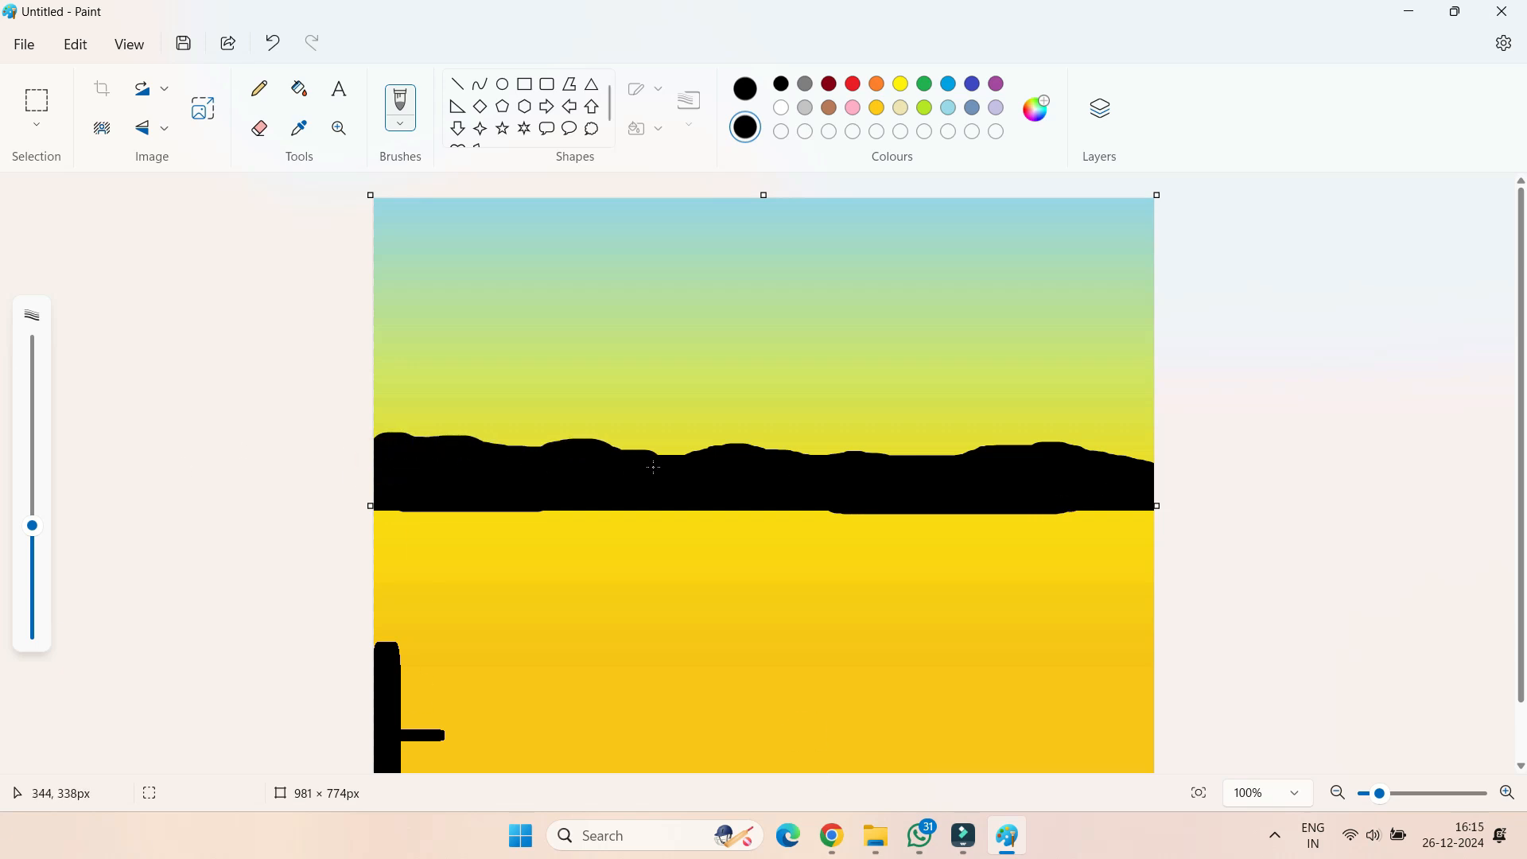
Straighten the hills' lower edge with a full-width black line and paint over the remaining gaps above it
click(457, 83)
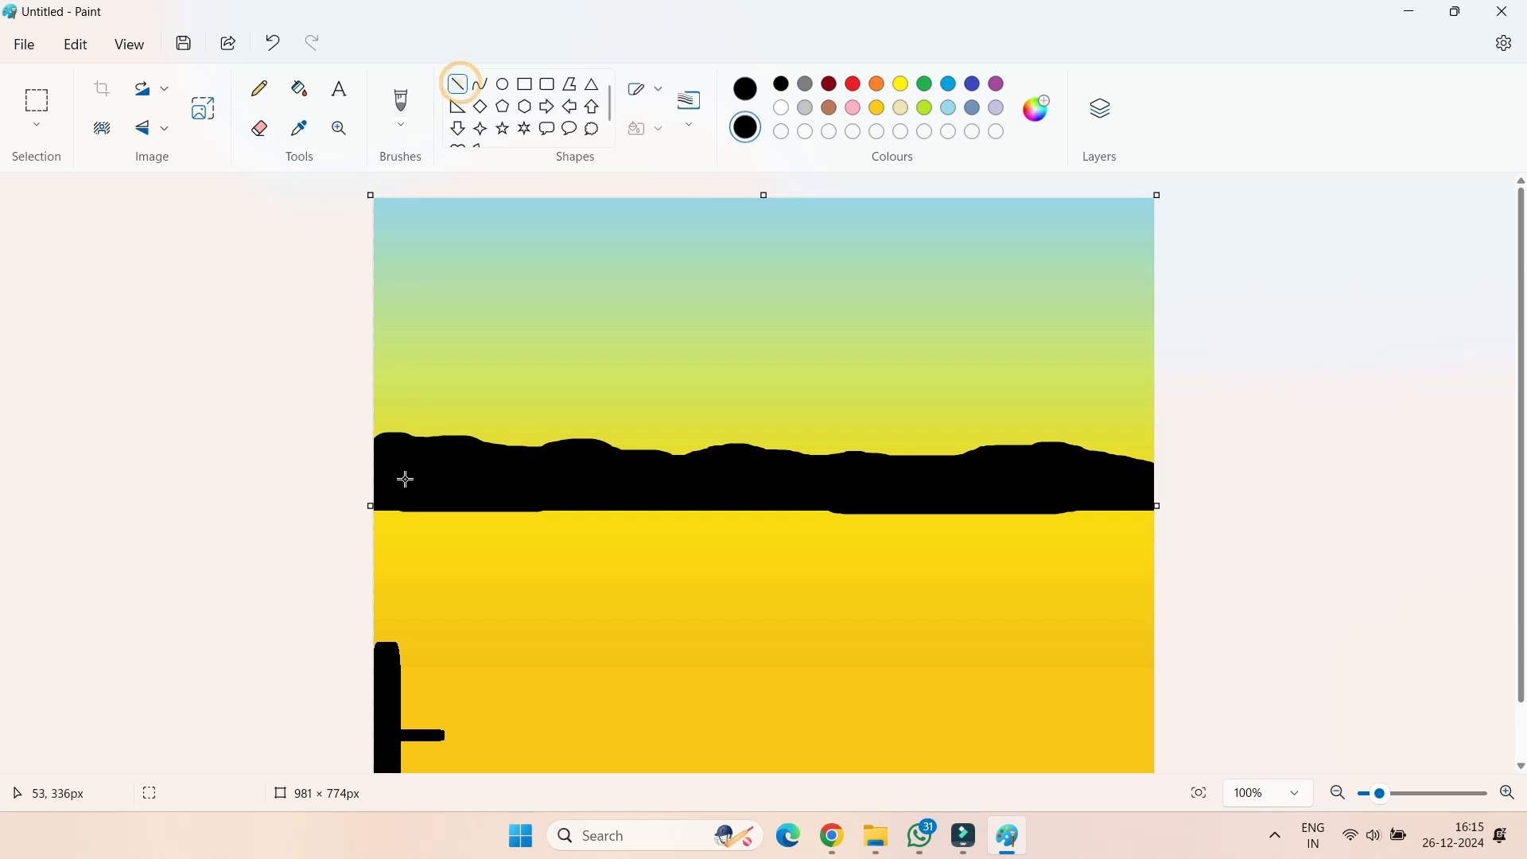
drag(378, 513, 1151, 505)
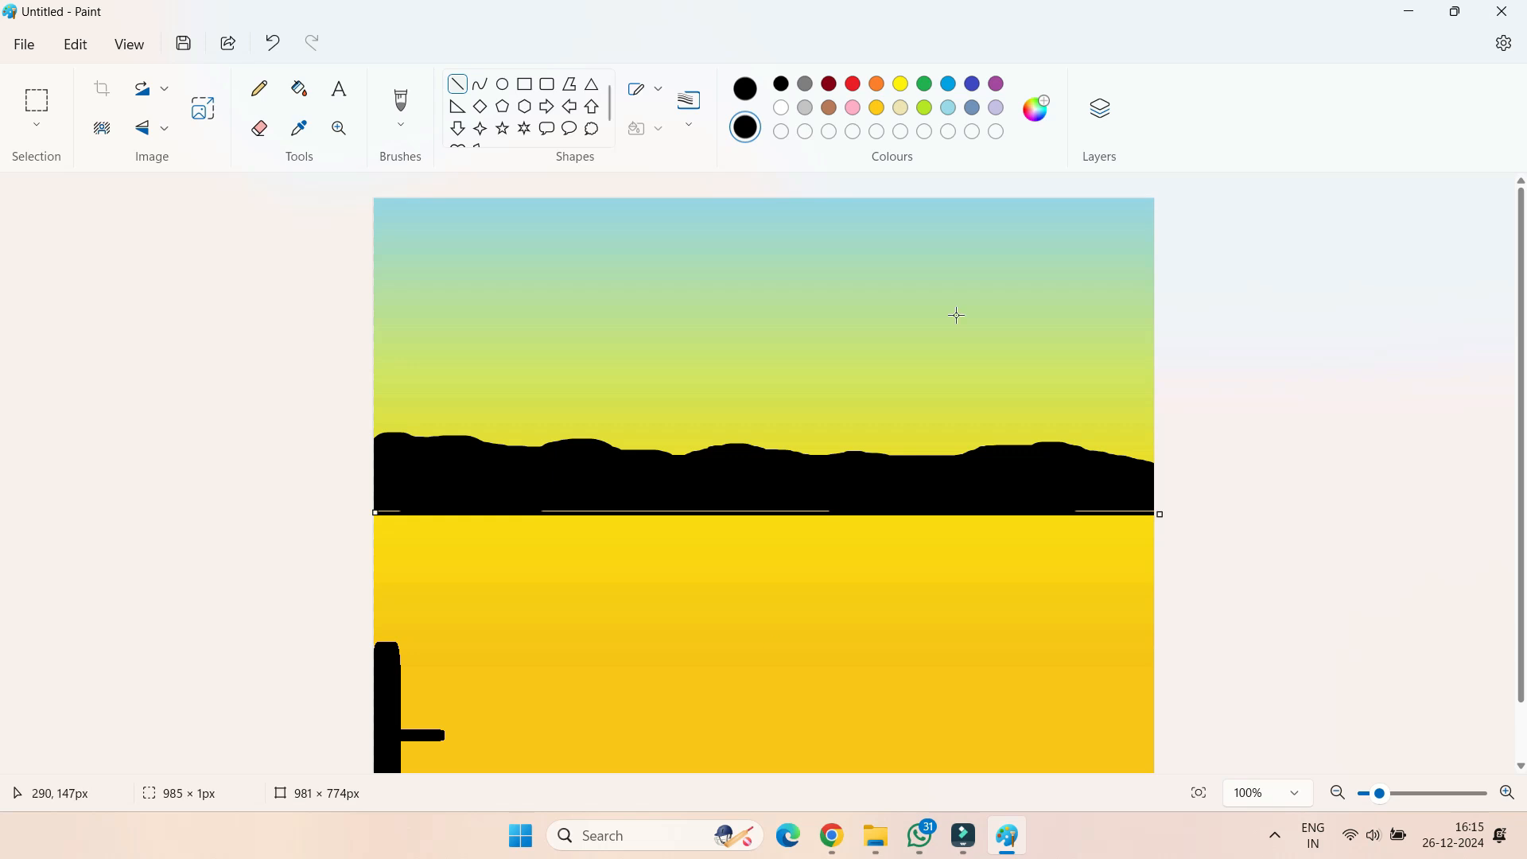
click(401, 102)
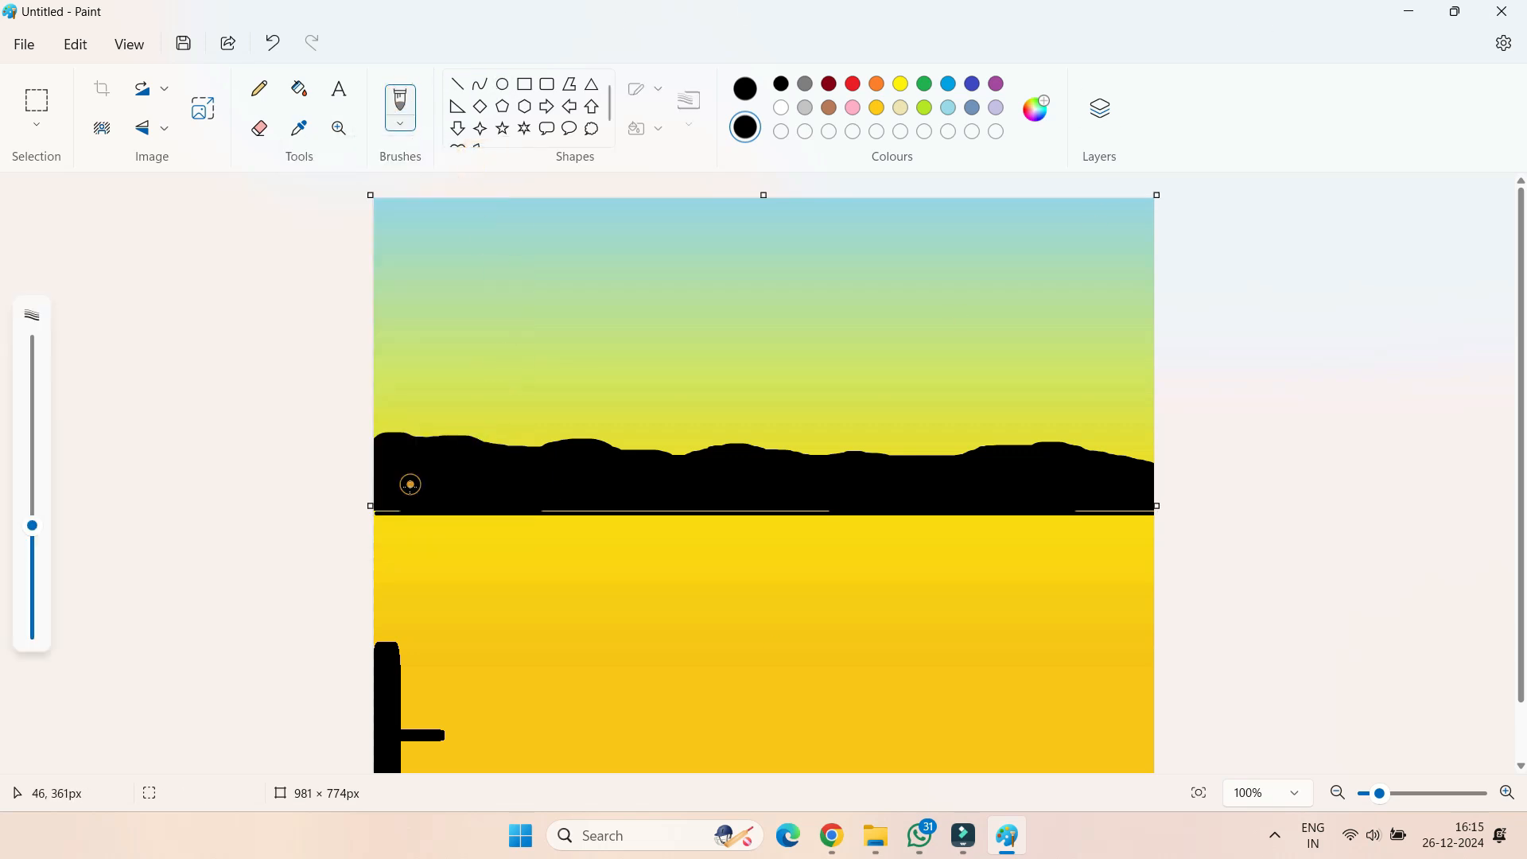
drag(549, 496, 641, 497)
drag(742, 497, 785, 493)
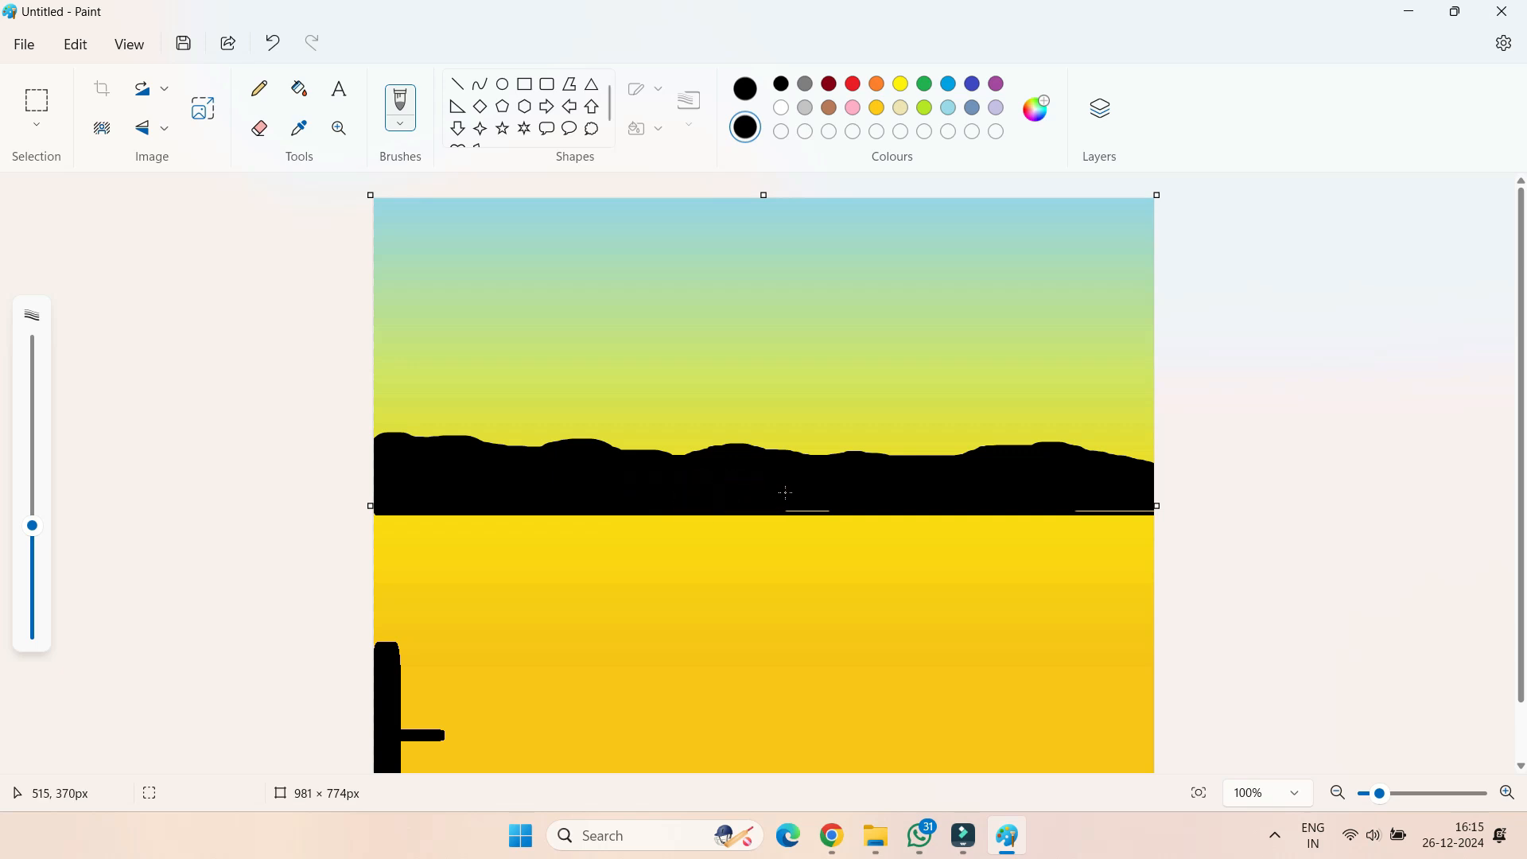
drag(1070, 494, 1151, 494)
Draw three solid black rectangular buildings of decreasing height on the hills at the canvas's left edge, the first about 21 × 128 px
click(548, 85)
click(525, 84)
drag(384, 466, 383, 385)
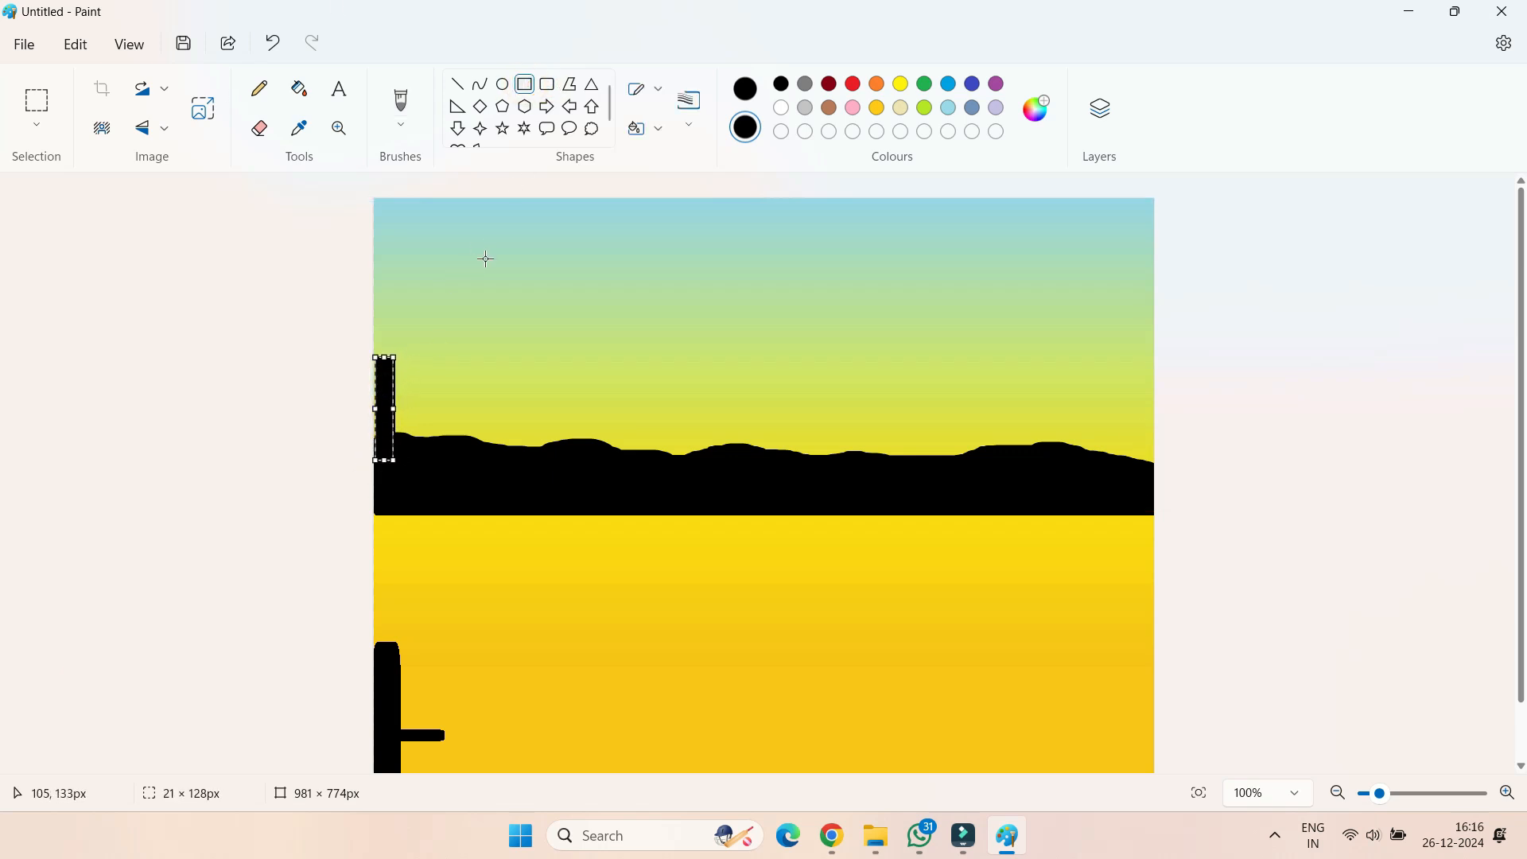
click(525, 84)
drag(400, 460, 419, 376)
click(525, 84)
drag(426, 459, 442, 400)
Draw three solid black rectangular buildings on the hills at the right edge, with the shortest in the middle
click(525, 85)
drag(1084, 470, 1104, 370)
click(525, 85)
drag(1105, 480, 1142, 407)
click(525, 84)
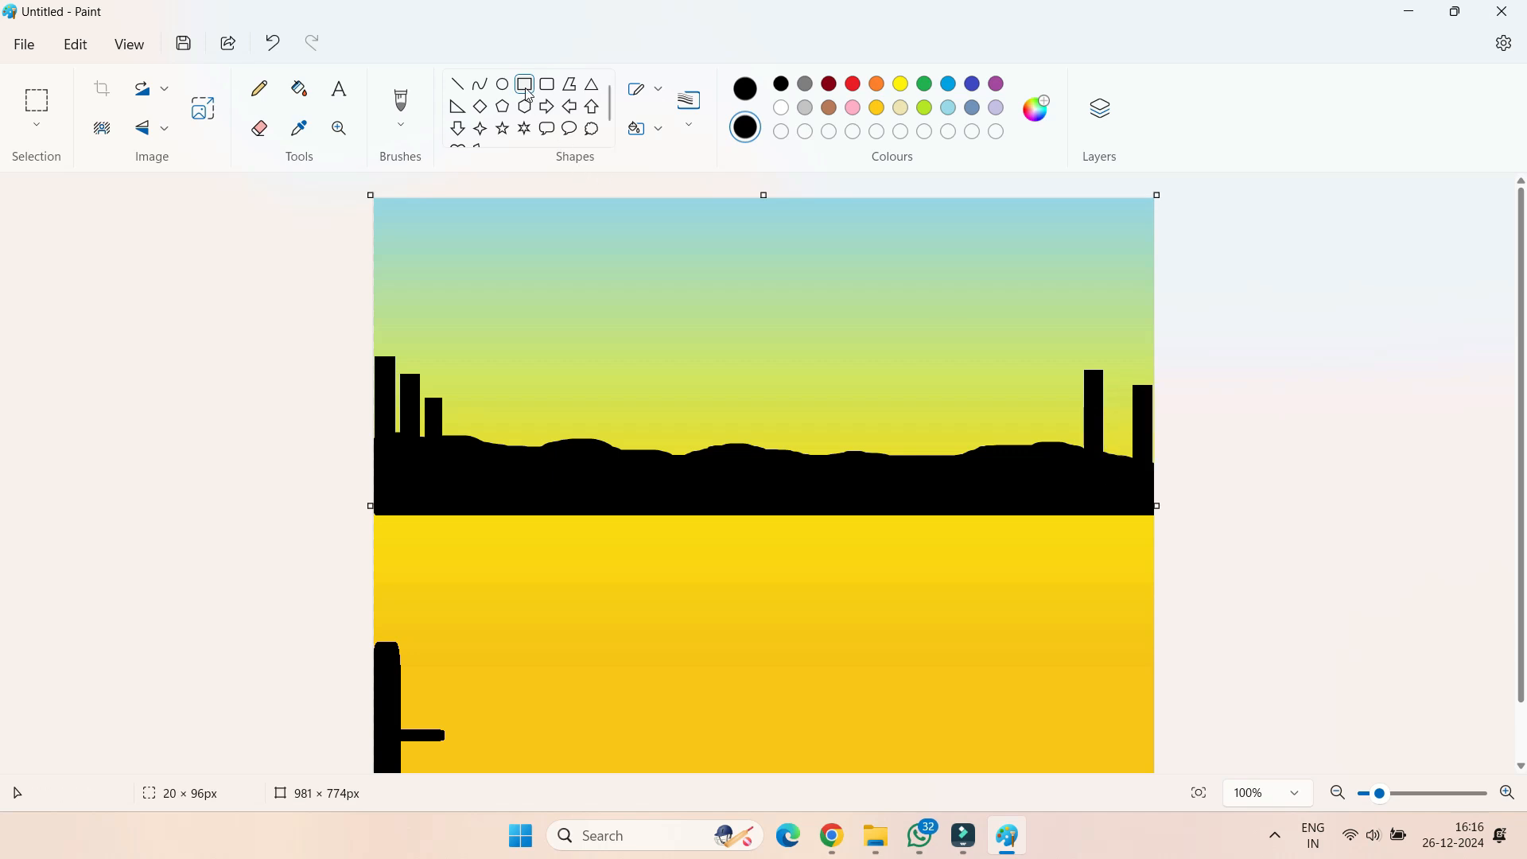
drag(1108, 494, 1131, 403)
click(1026, 482)
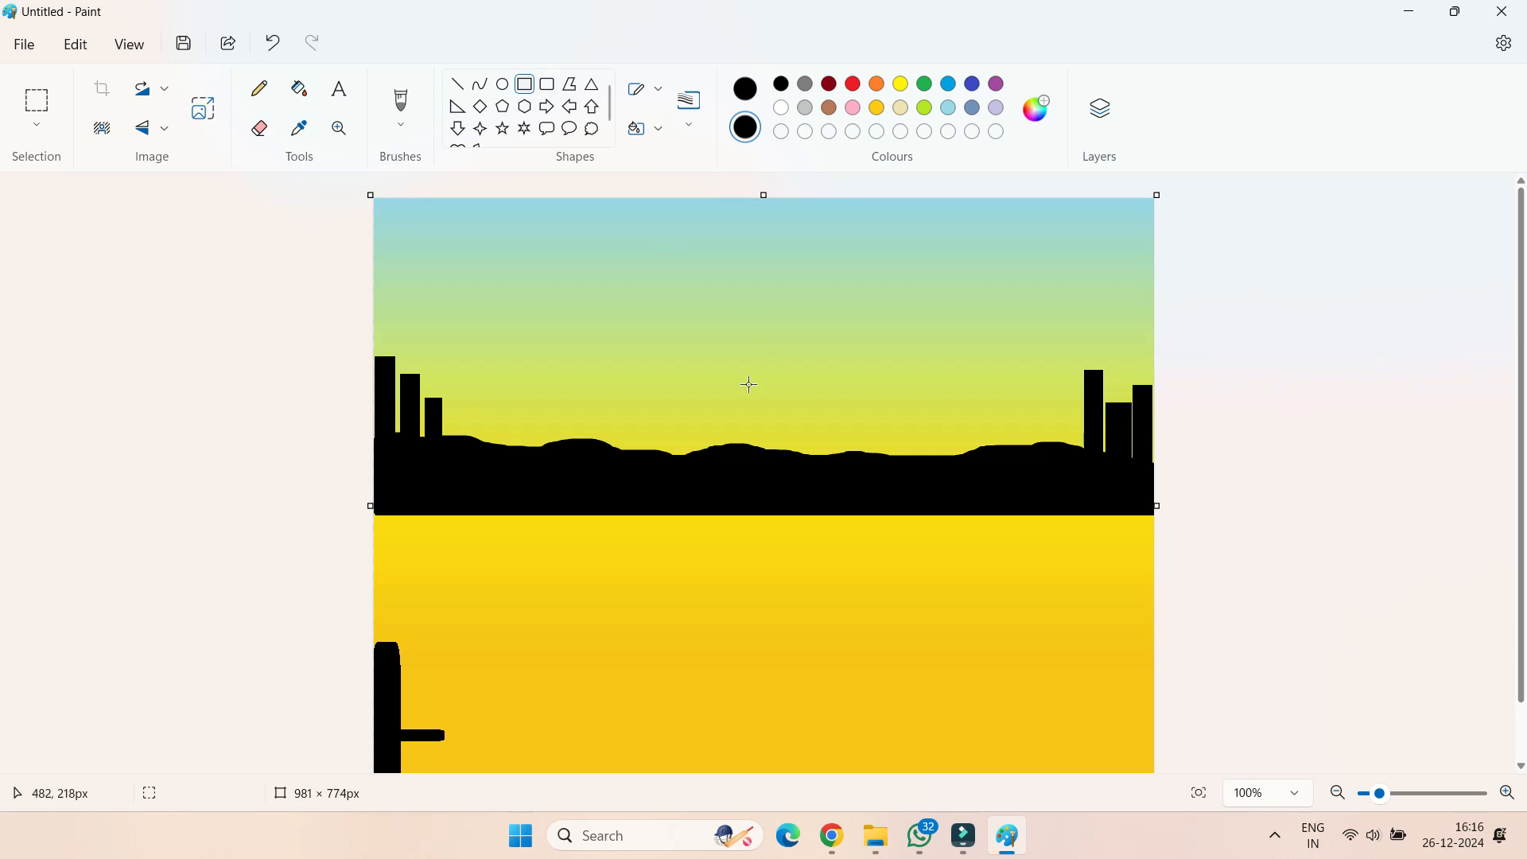
Draw a wide black building on the left half of the hills, with two progressively smaller ones to its right
drag(538, 456, 577, 379)
mouse_move(590, 457)
mouse_down()
mouse_move(605, 409)
mouse_move(580, 430)
mouse_move(600, 396)
mouse_up()
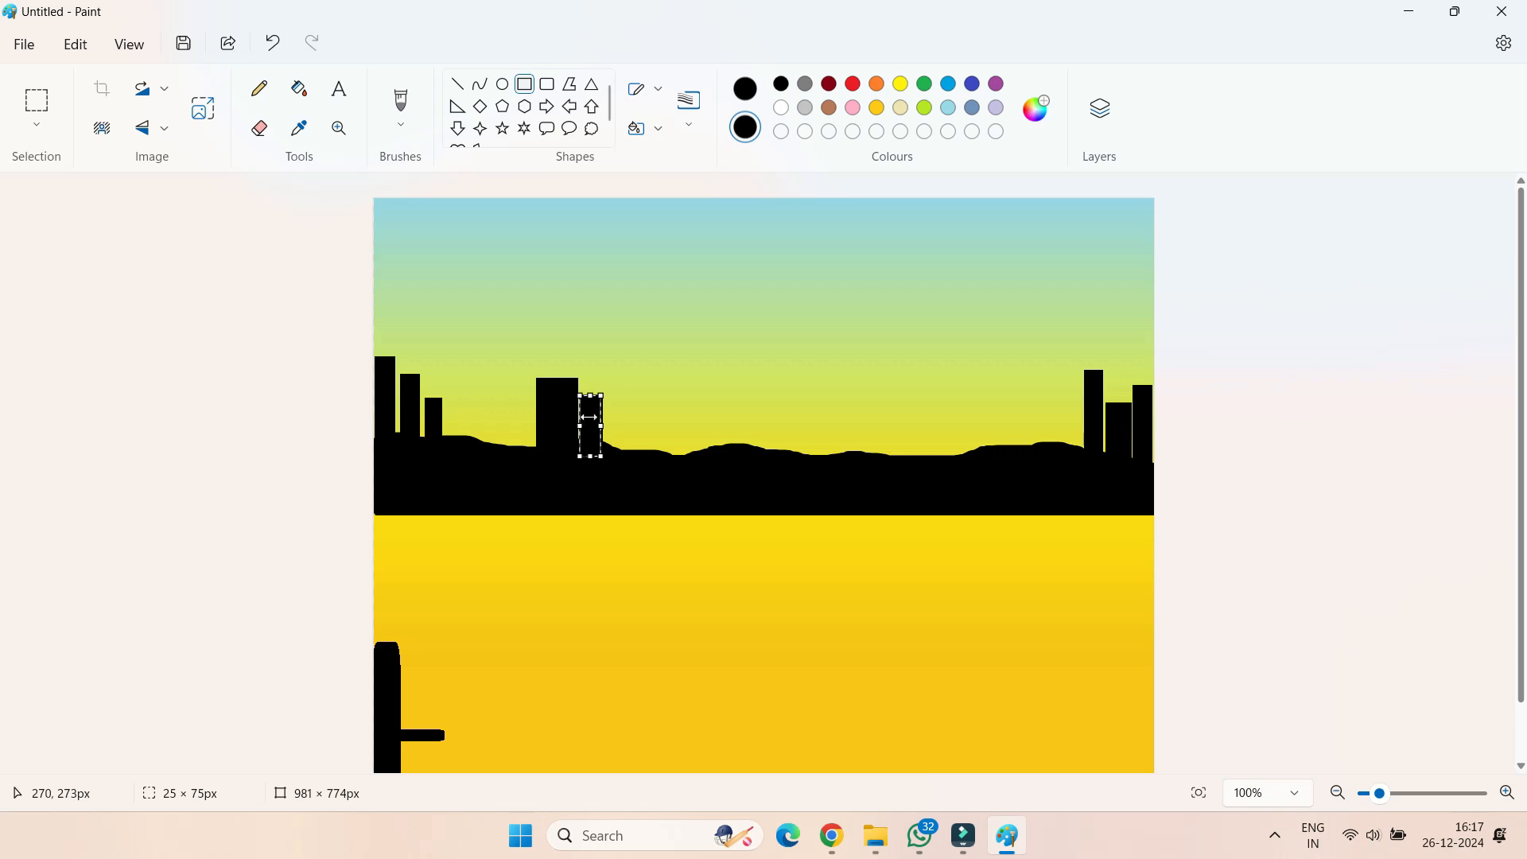
drag(590, 418, 626, 433)
click(532, 92)
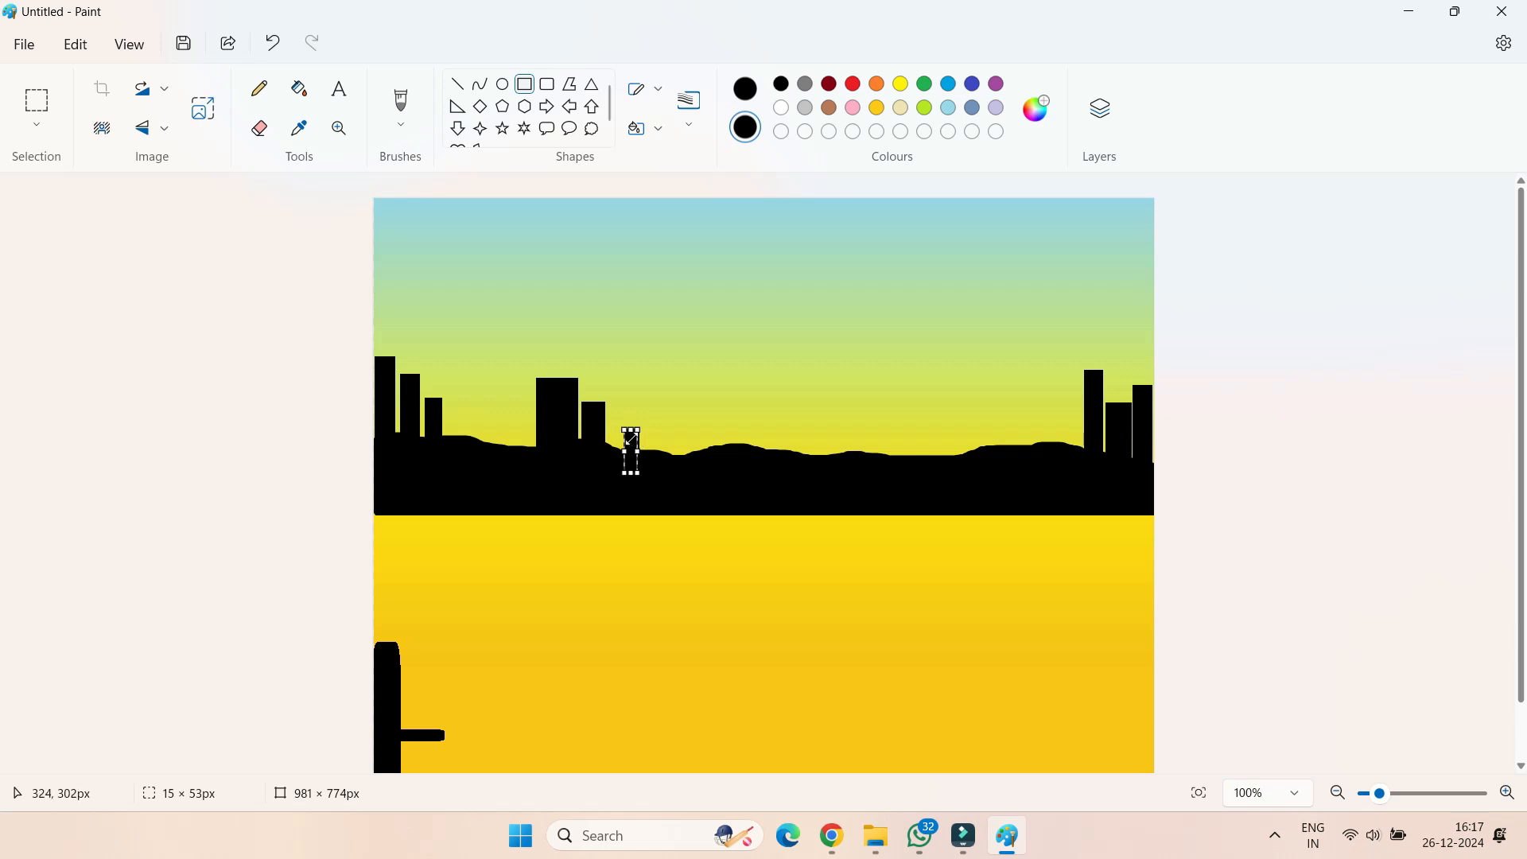
key(Left)
key(Left)
key(Left)
key(Left)
key(Left)
key(Left)
key(Left)
key(Left)
key(Left)
key(Left)
key(Left)
key(Left)
key(Left)
key(Left)
key(Left)
key(Left)
key(Left)
key(Left)
key(Left)
click(535, 87)
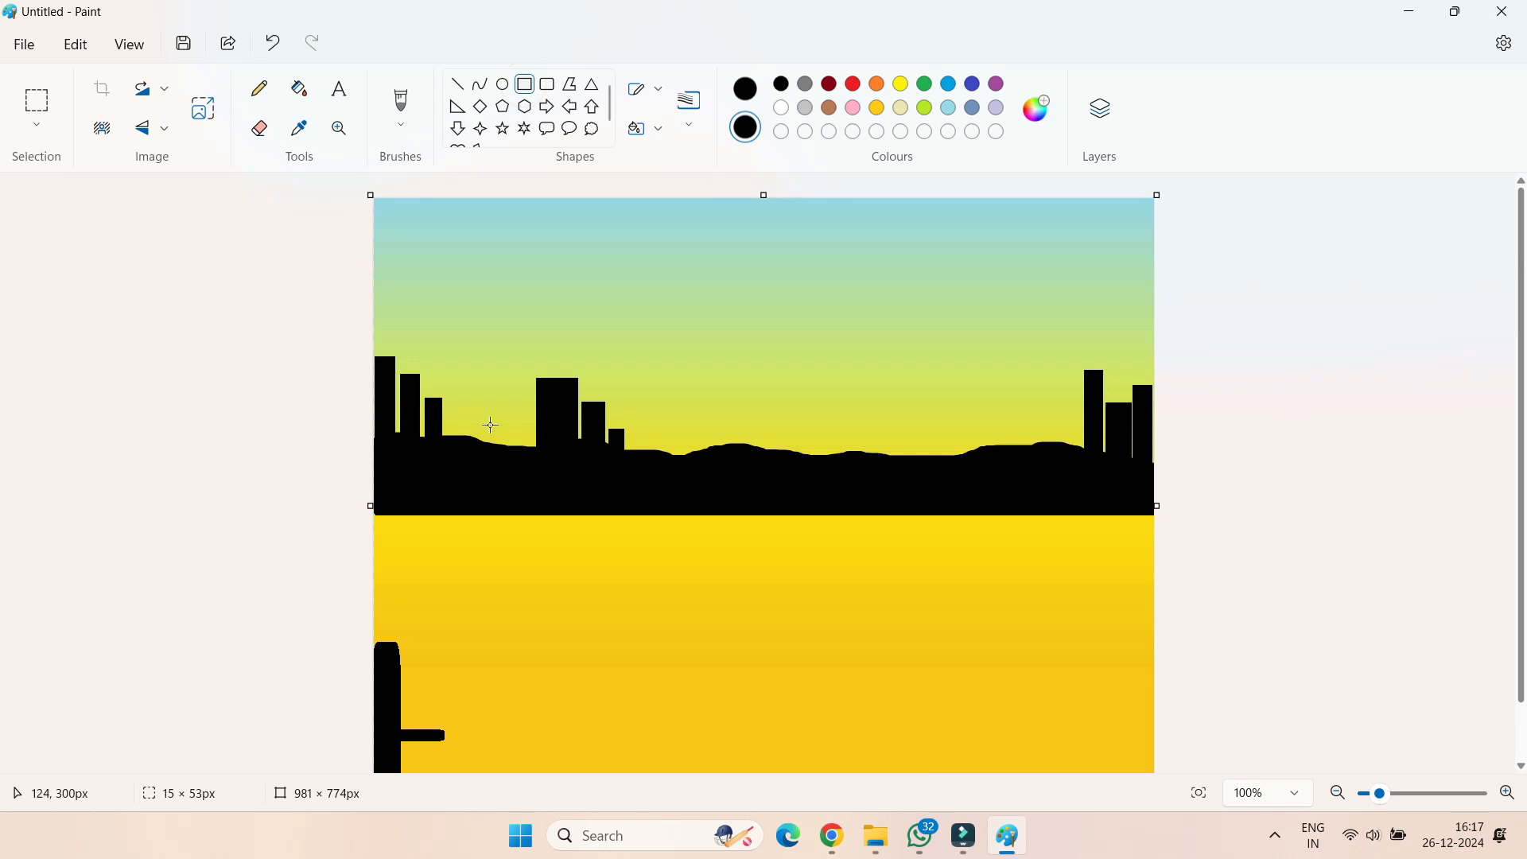
Fill the gap between the two left building groups with one tall and two shorter black rectangular buildings
drag(449, 455, 472, 358)
click(525, 84)
drag(478, 469, 498, 409)
click(525, 83)
mouse_move(513, 469)
mouse_down()
mouse_move(539, 408)
mouse_move(518, 420)
mouse_up()
click(524, 83)
Draw three vertical black poles rising from the middle hills, the leftmost taller than the other two
click(460, 86)
drag(758, 381, 756, 467)
drag(925, 429, 925, 456)
drag(840, 428, 840, 468)
click(1001, 382)
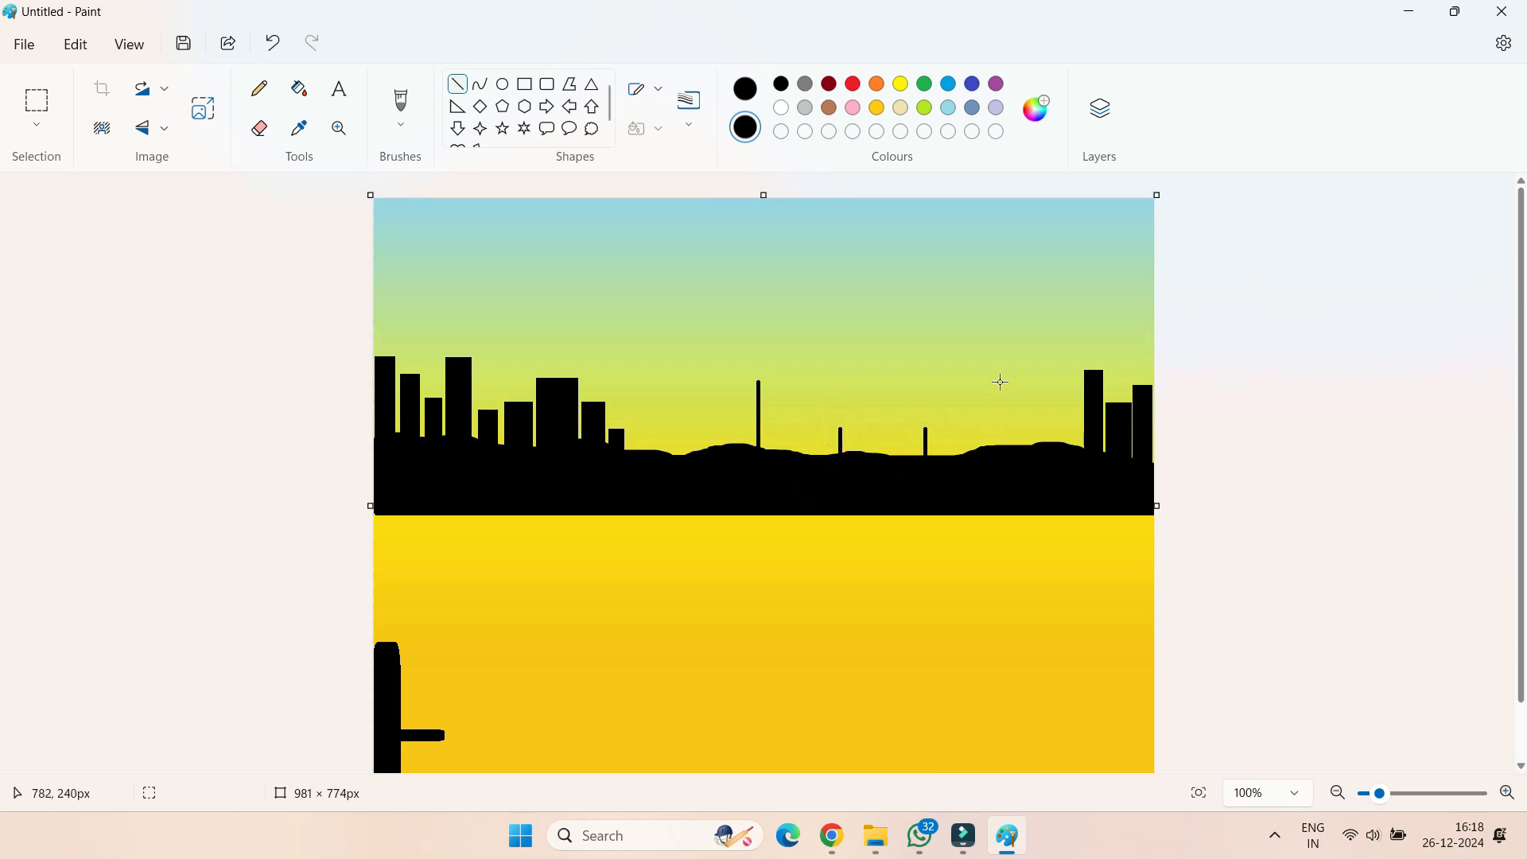
Draw a vertical mast about 361 px tall over the left skyline, with a thick slanted line down each side from near its top
scroll(655, 226, down, 1)
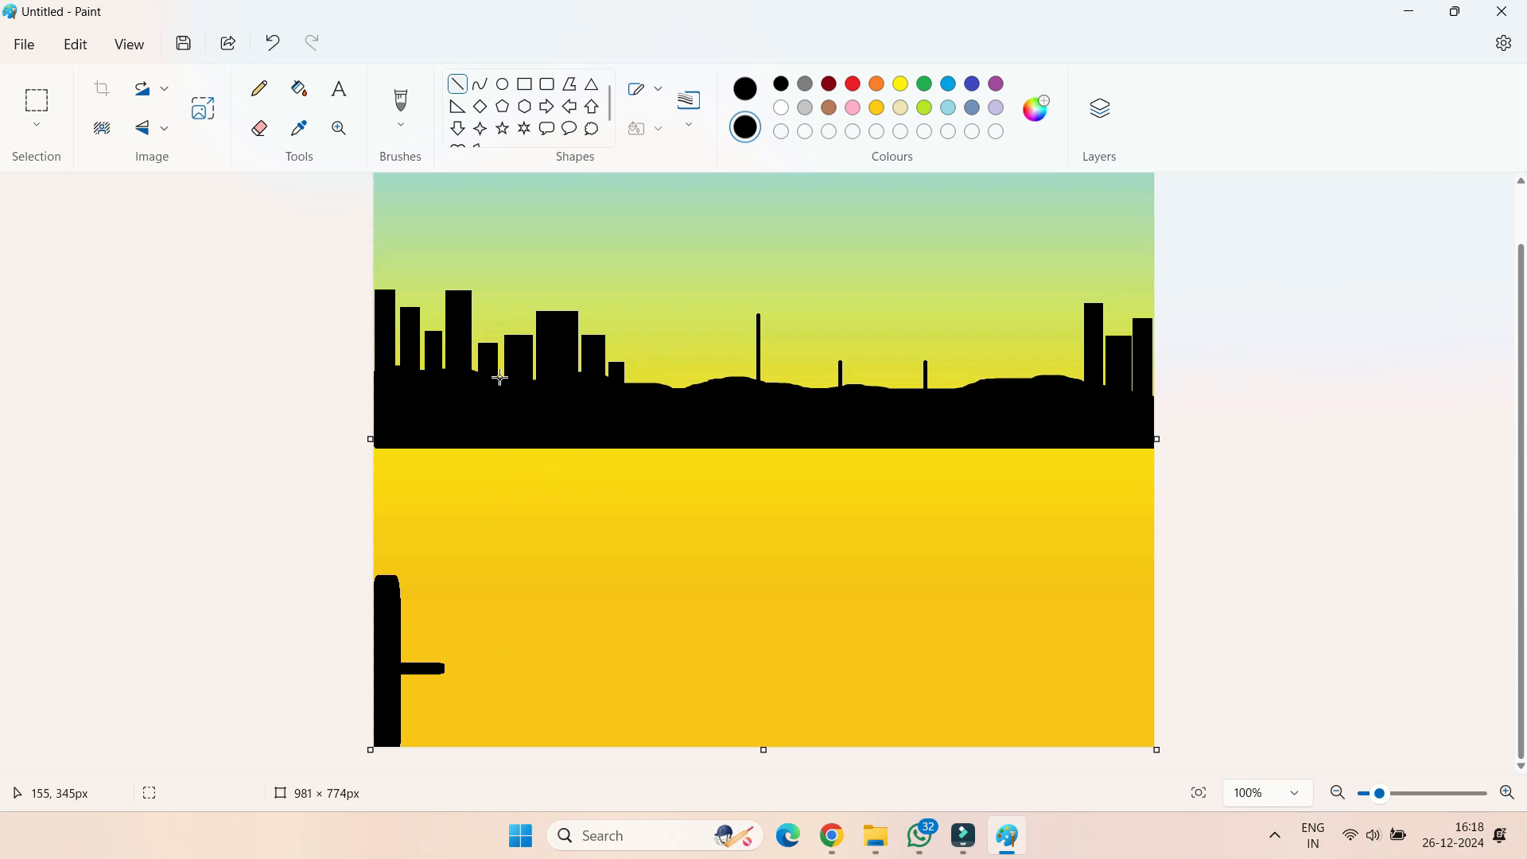
drag(515, 285, 516, 536)
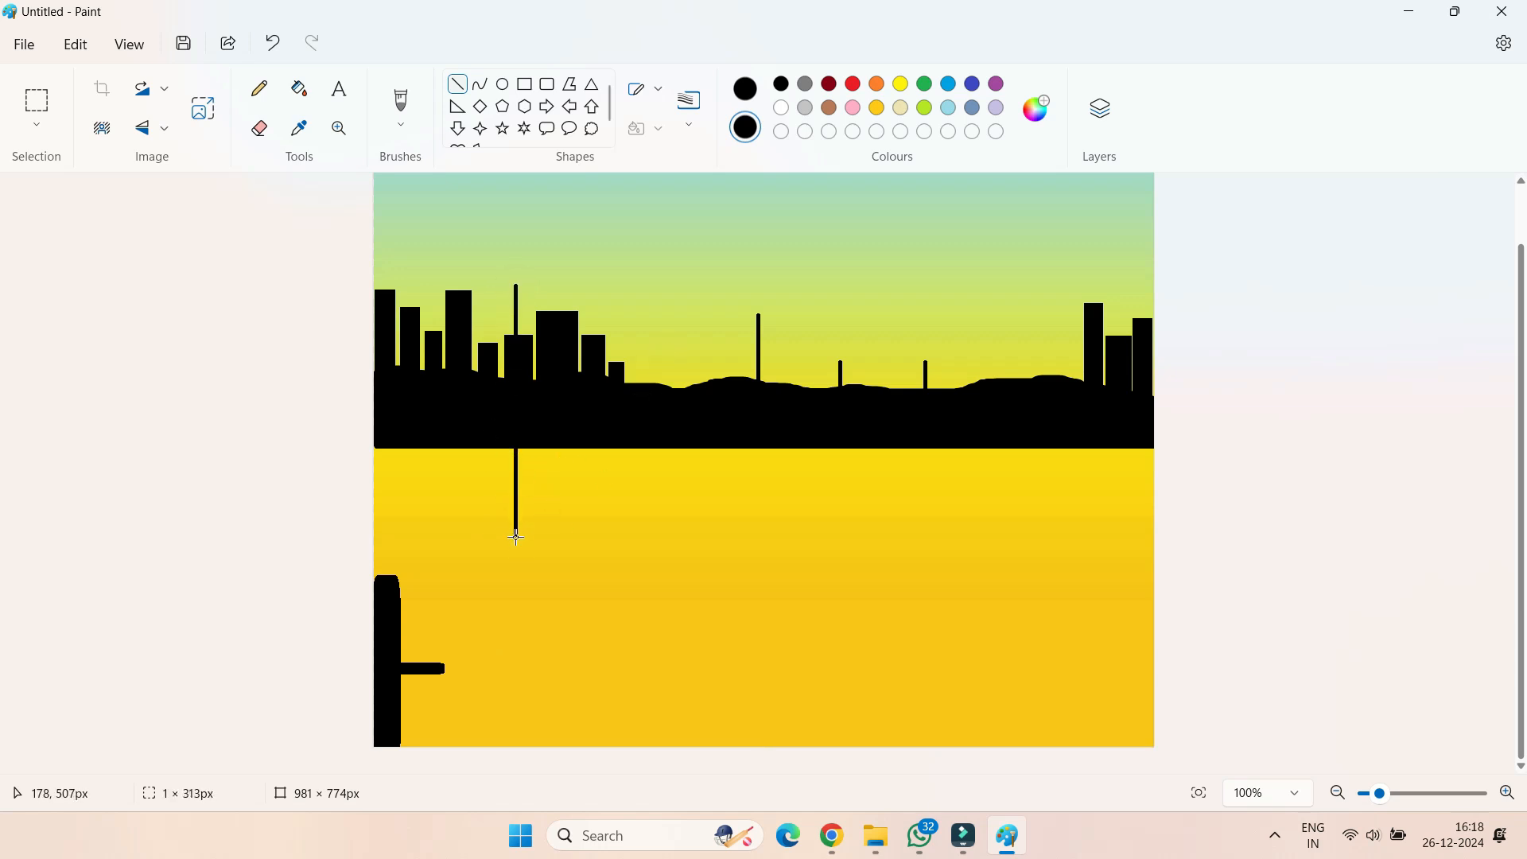
click(481, 85)
drag(516, 311, 428, 580)
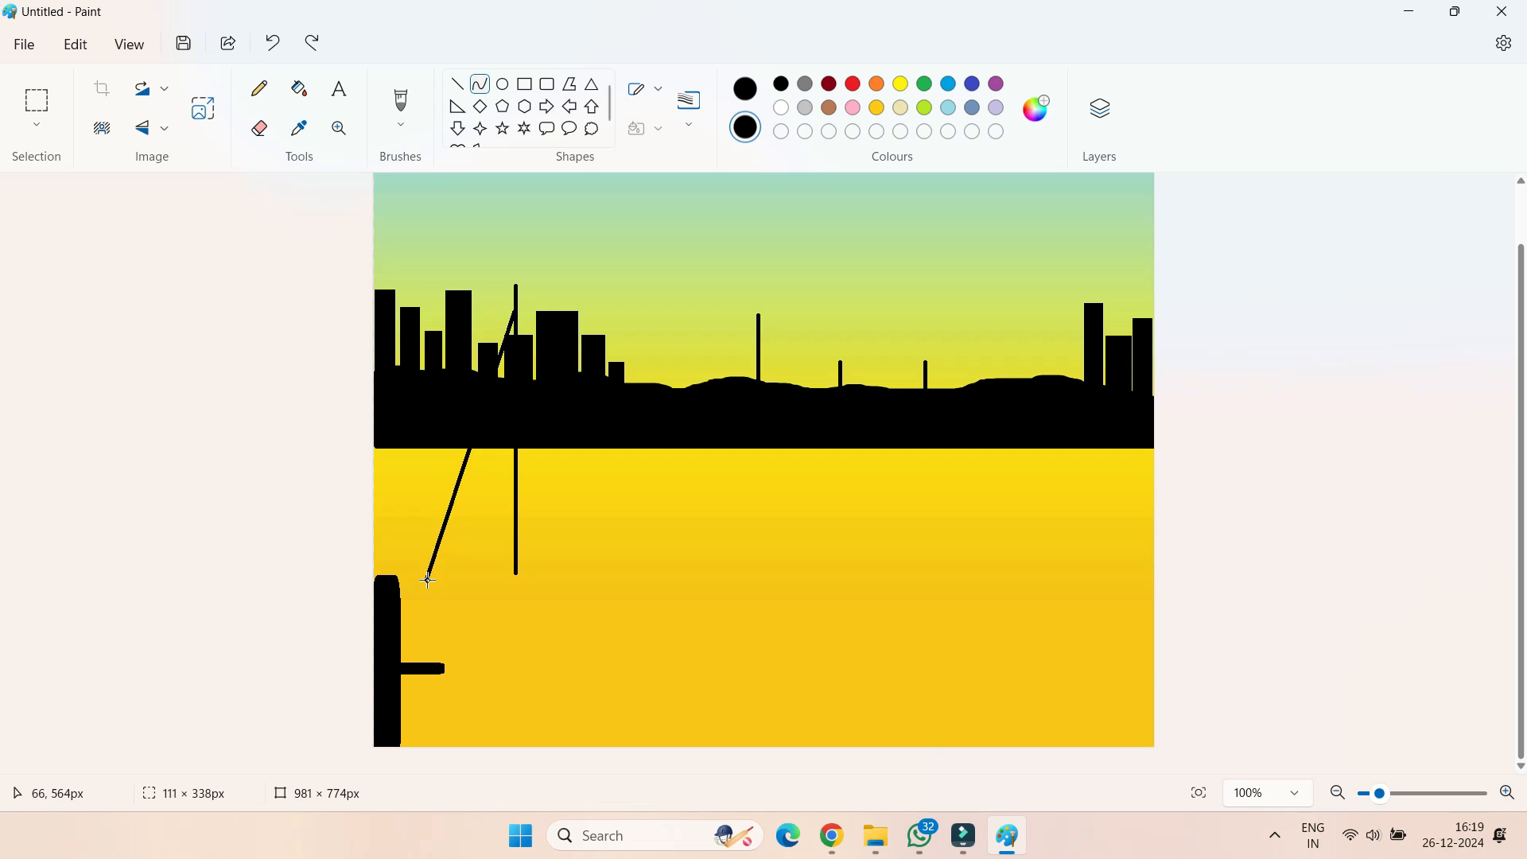
click(481, 87)
drag(516, 311, 610, 574)
Add four thin rigging lines around the mast, three from near its top and a short one below the horizon on the right
click(480, 85)
drag(517, 320, 450, 576)
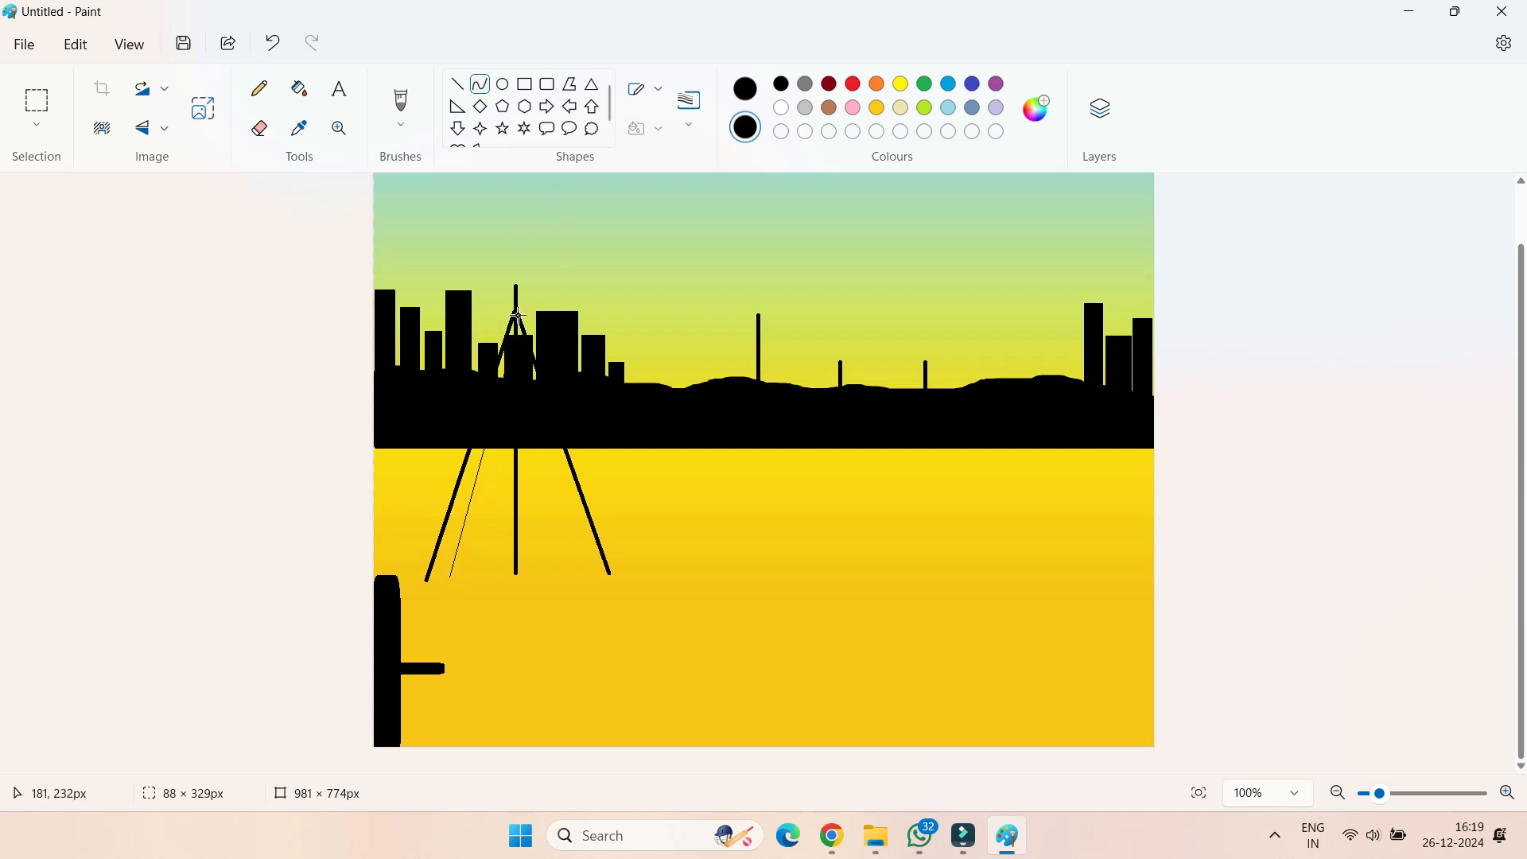
click(479, 84)
drag(517, 314, 578, 576)
click(480, 84)
drag(520, 315, 627, 580)
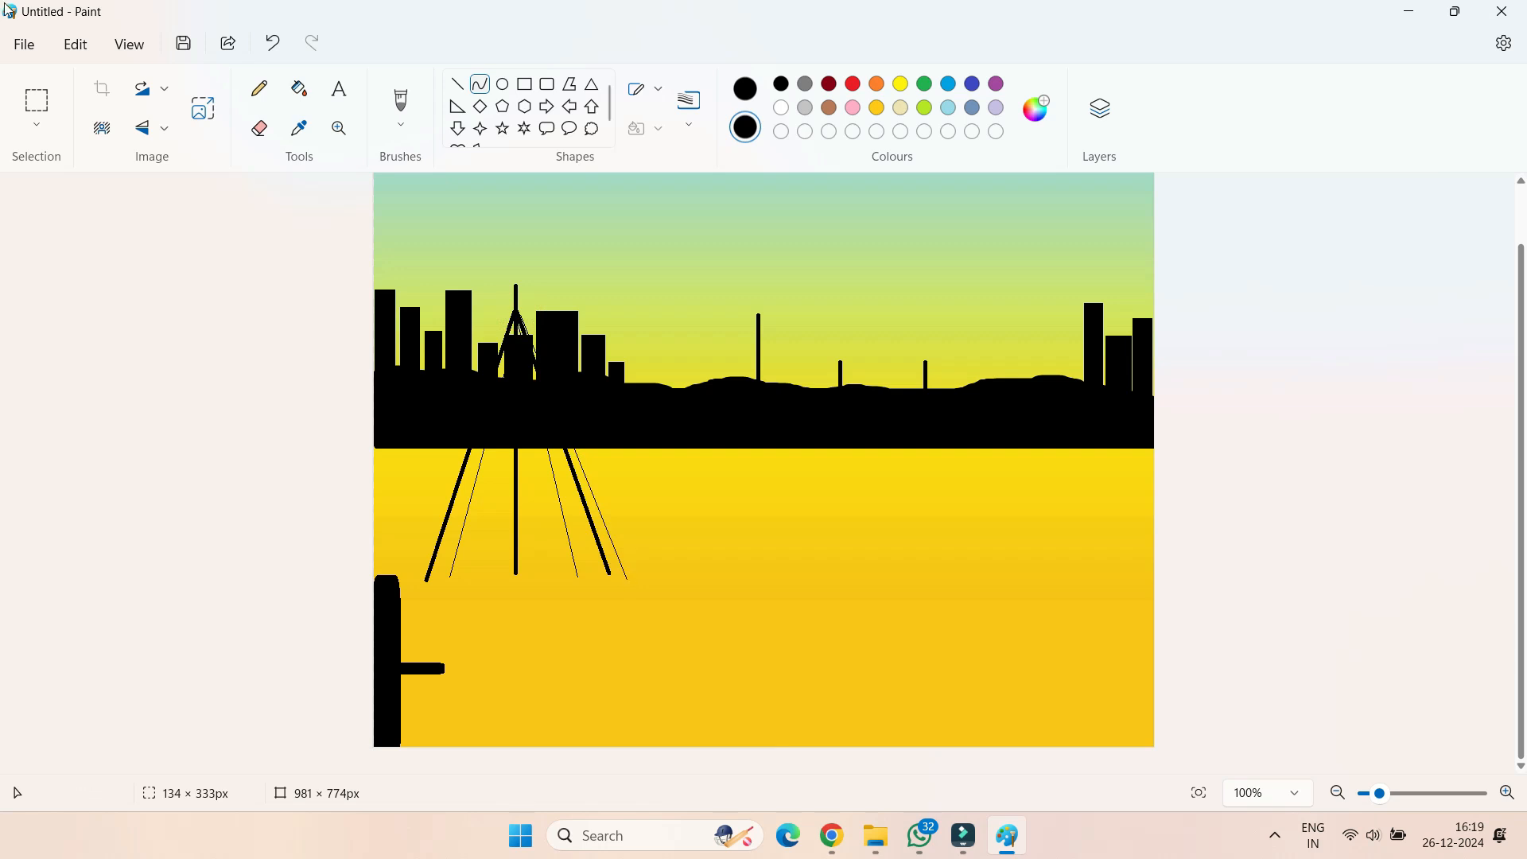
click(480, 84)
drag(565, 453, 579, 576)
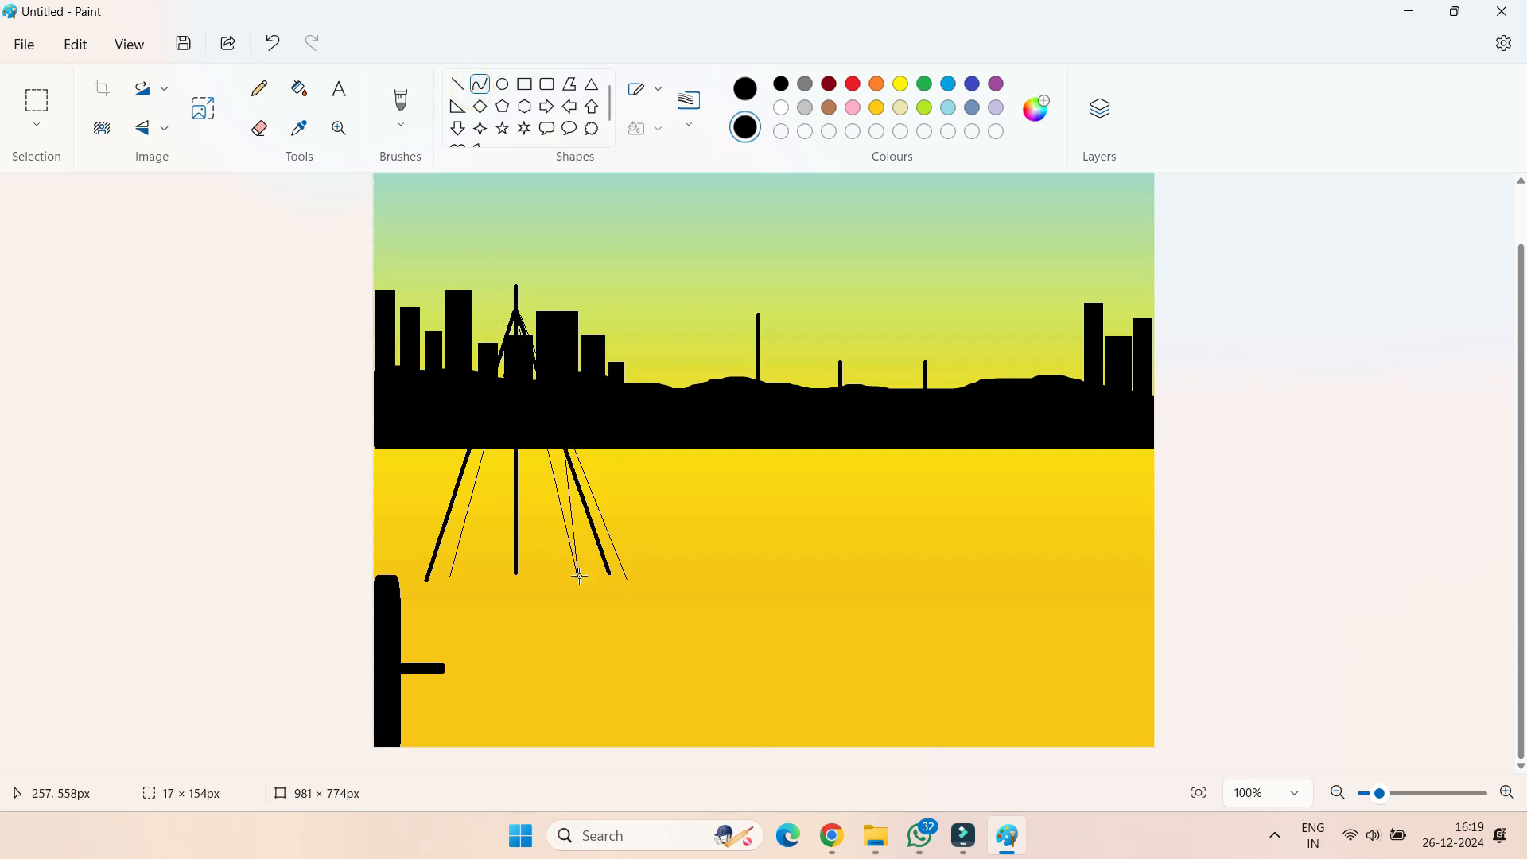
Draw a thicker curve about 75 × 165 px from the left stay's lower end as the boat hull's left side
click(480, 84)
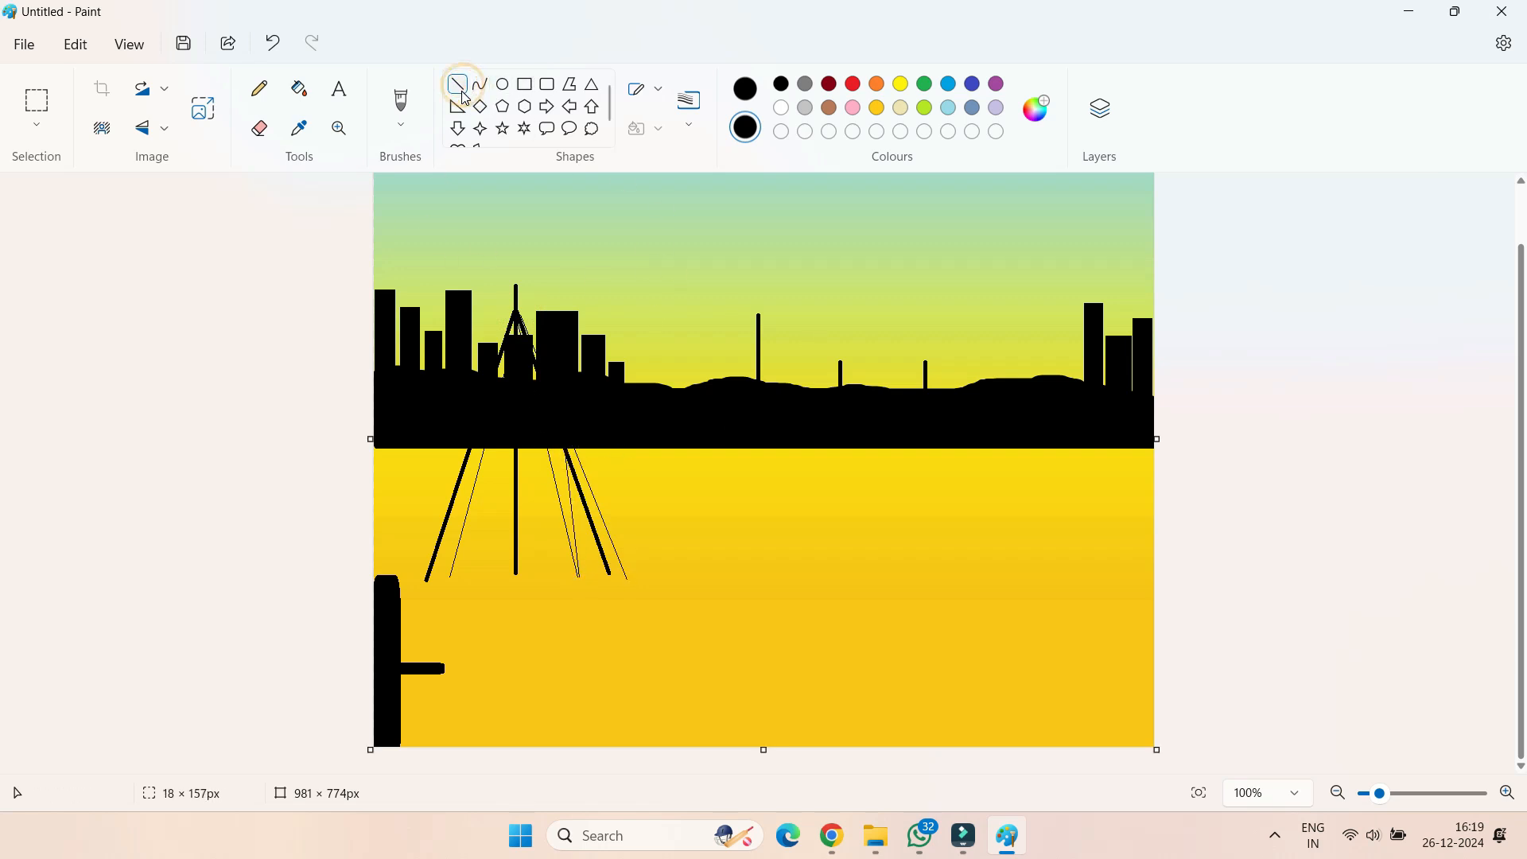
click(688, 103)
click(719, 248)
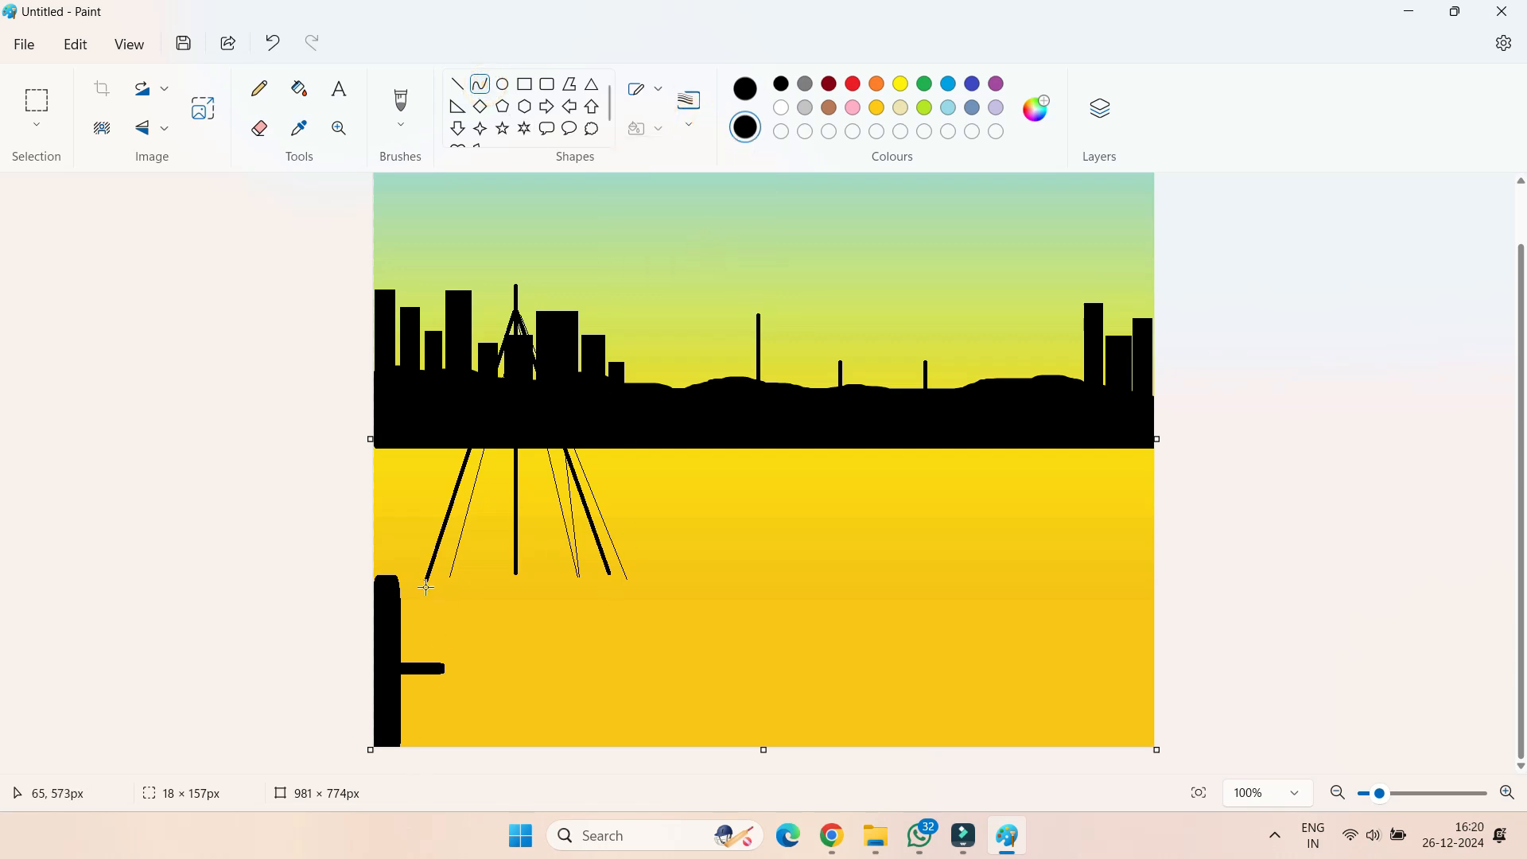
drag(427, 580, 445, 657)
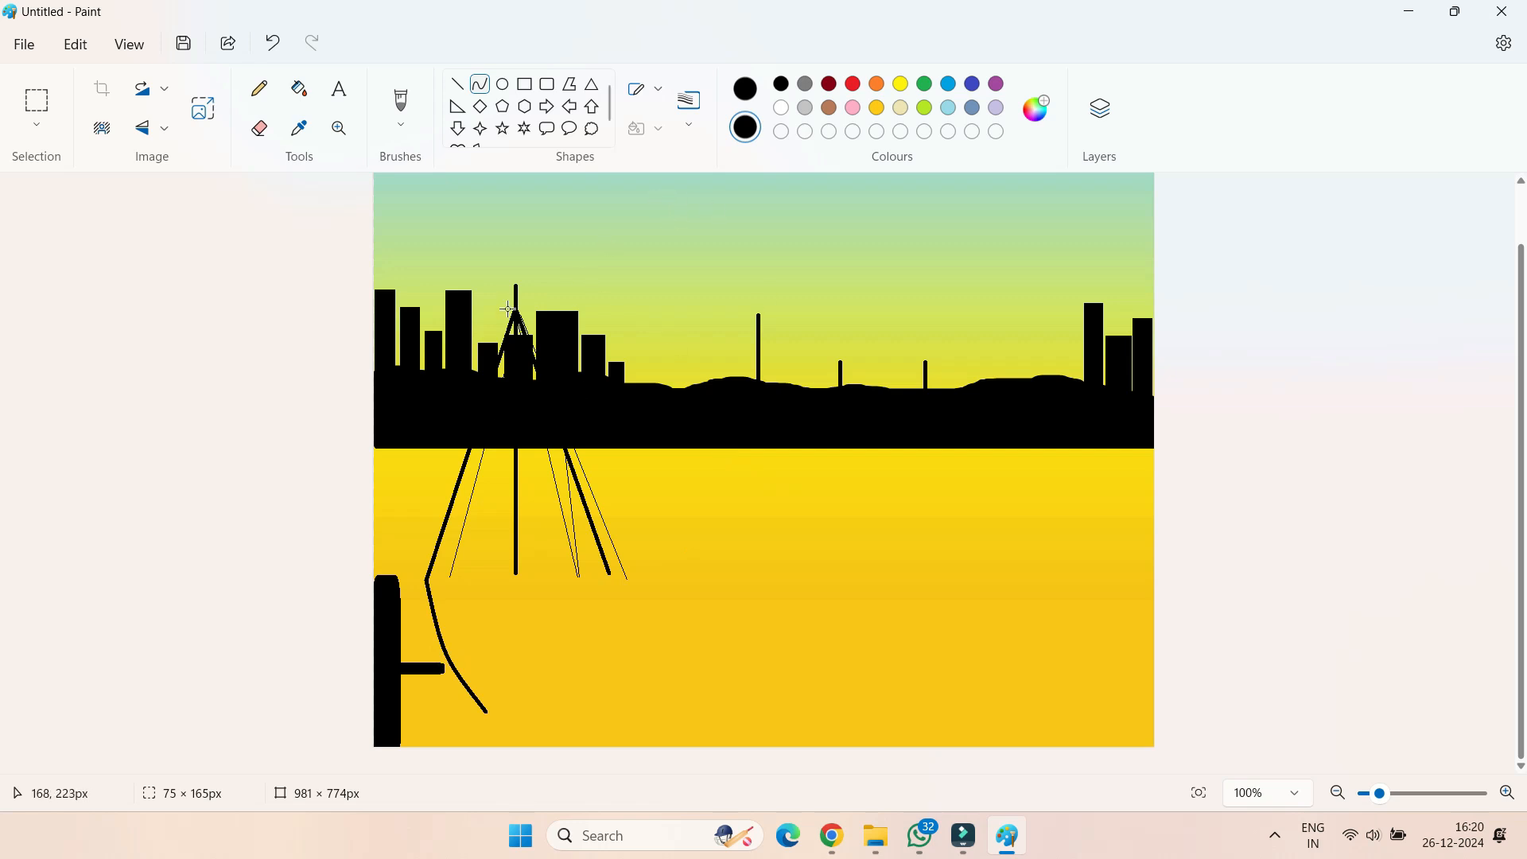
Extend the mast about 78 px down and draw a stepped deck outline from the hull's left side, ending in a raised section about 166 px wide
click(457, 83)
drag(517, 581, 517, 639)
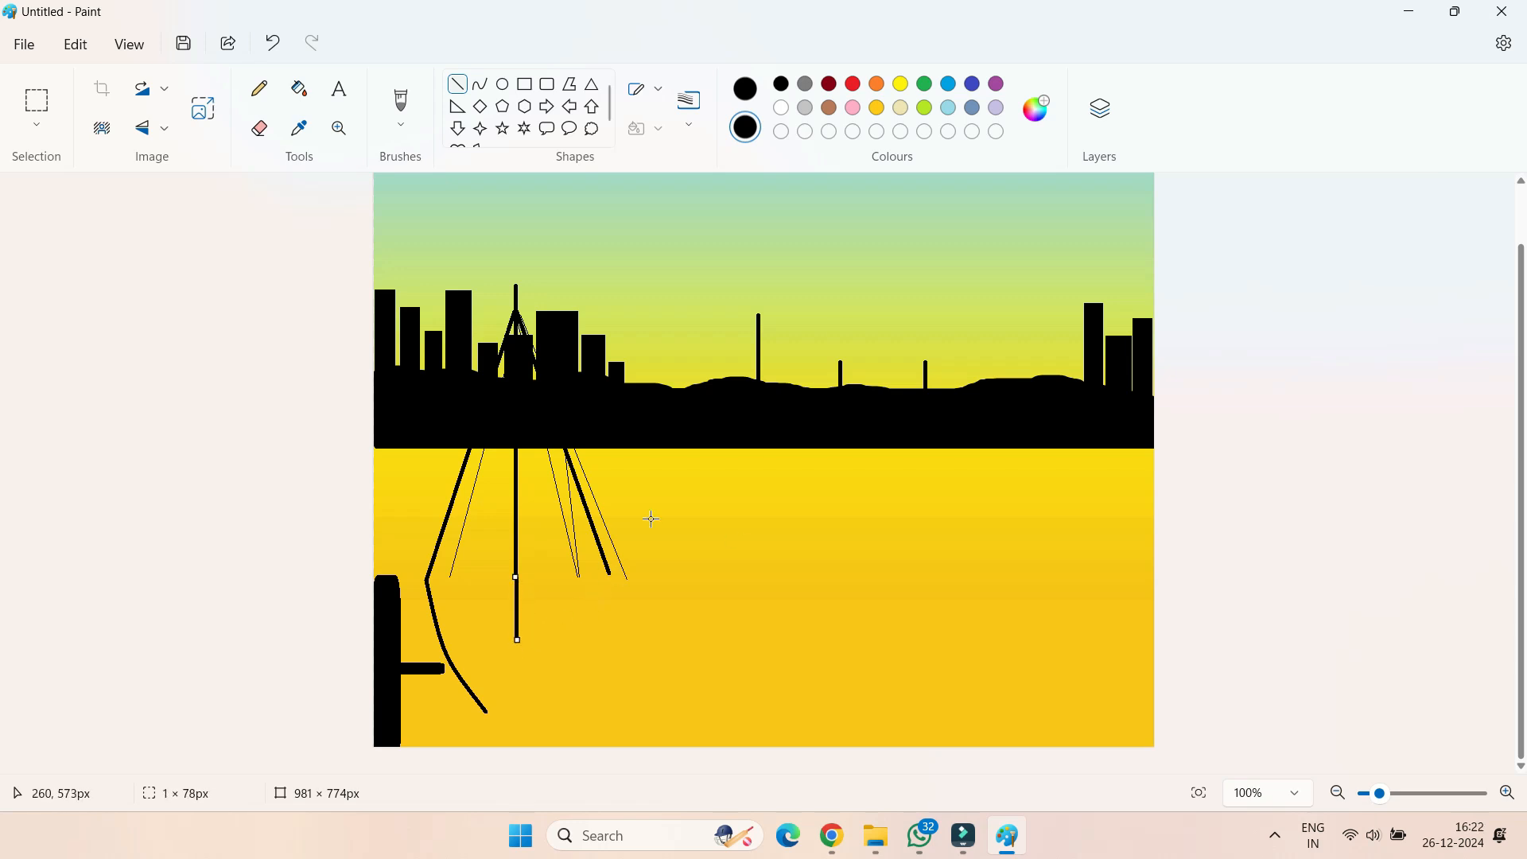
click(457, 83)
drag(442, 639, 554, 638)
click(459, 86)
drag(569, 638, 571, 584)
drag(568, 578, 715, 567)
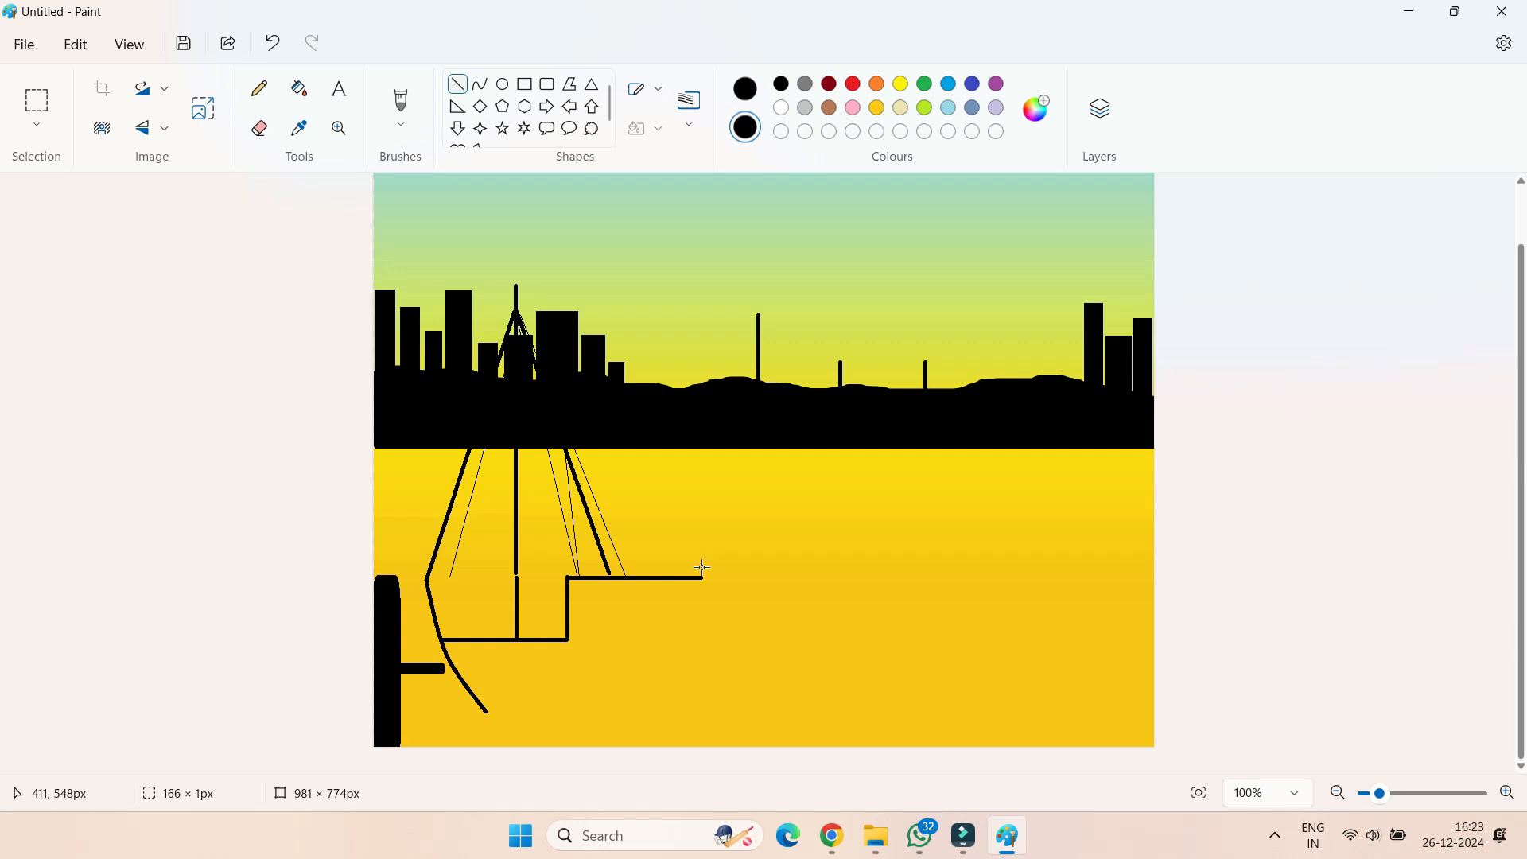
Close the hull outline with a curved right side and a straight horizontal bottom line
click(480, 83)
drag(704, 578, 640, 703)
drag(630, 707, 684, 665)
click(458, 83)
drag(487, 712, 629, 711)
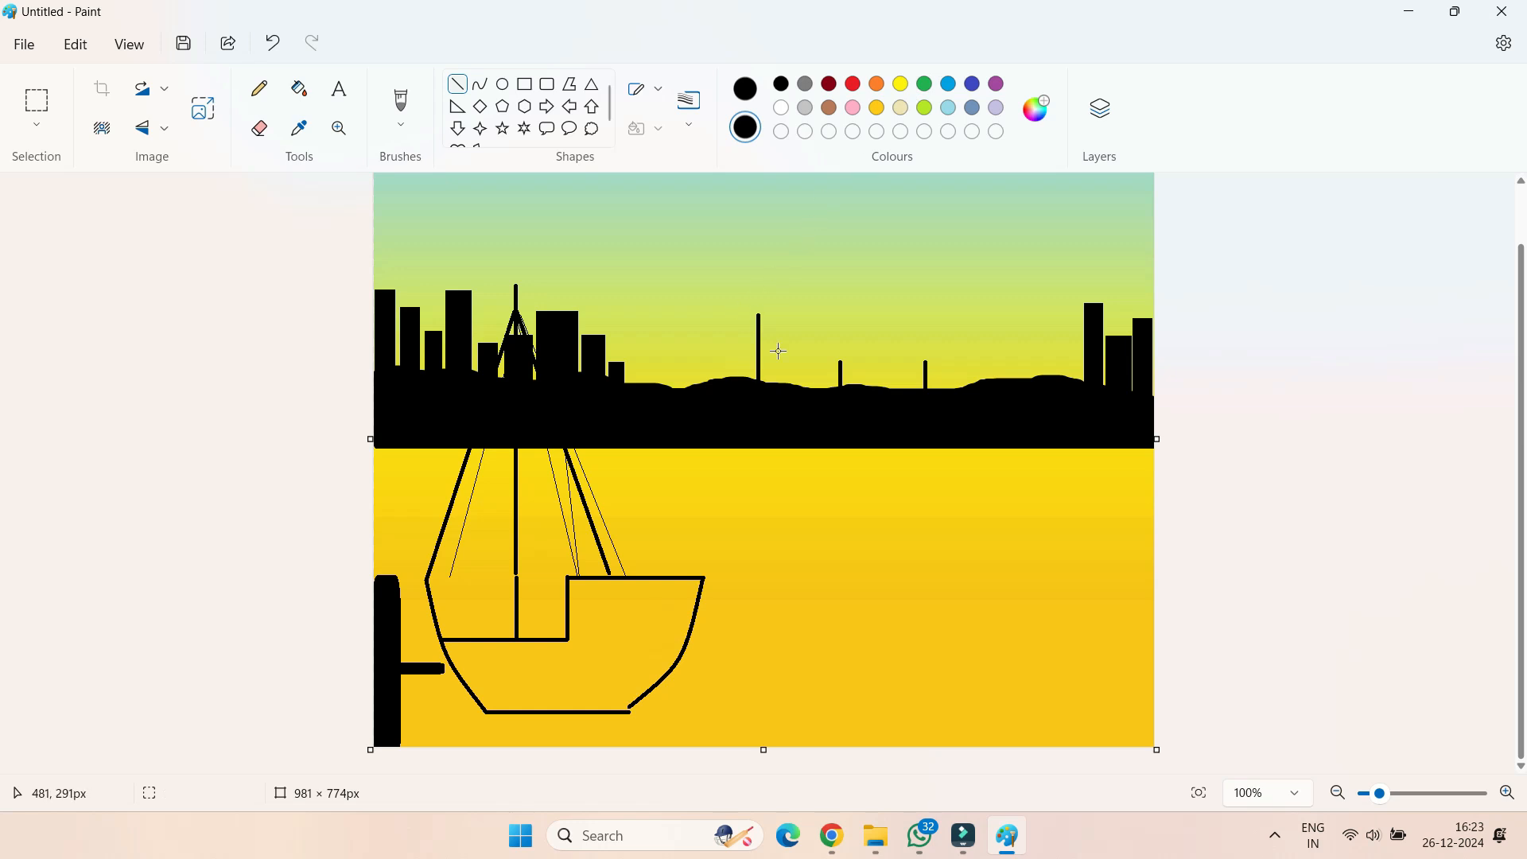
Draw a sagging rail about 178 × 15 px over the lower deck, with a second 3px curved rail and a diagonal brace beneath it
click(480, 83)
drag(427, 578, 511, 592)
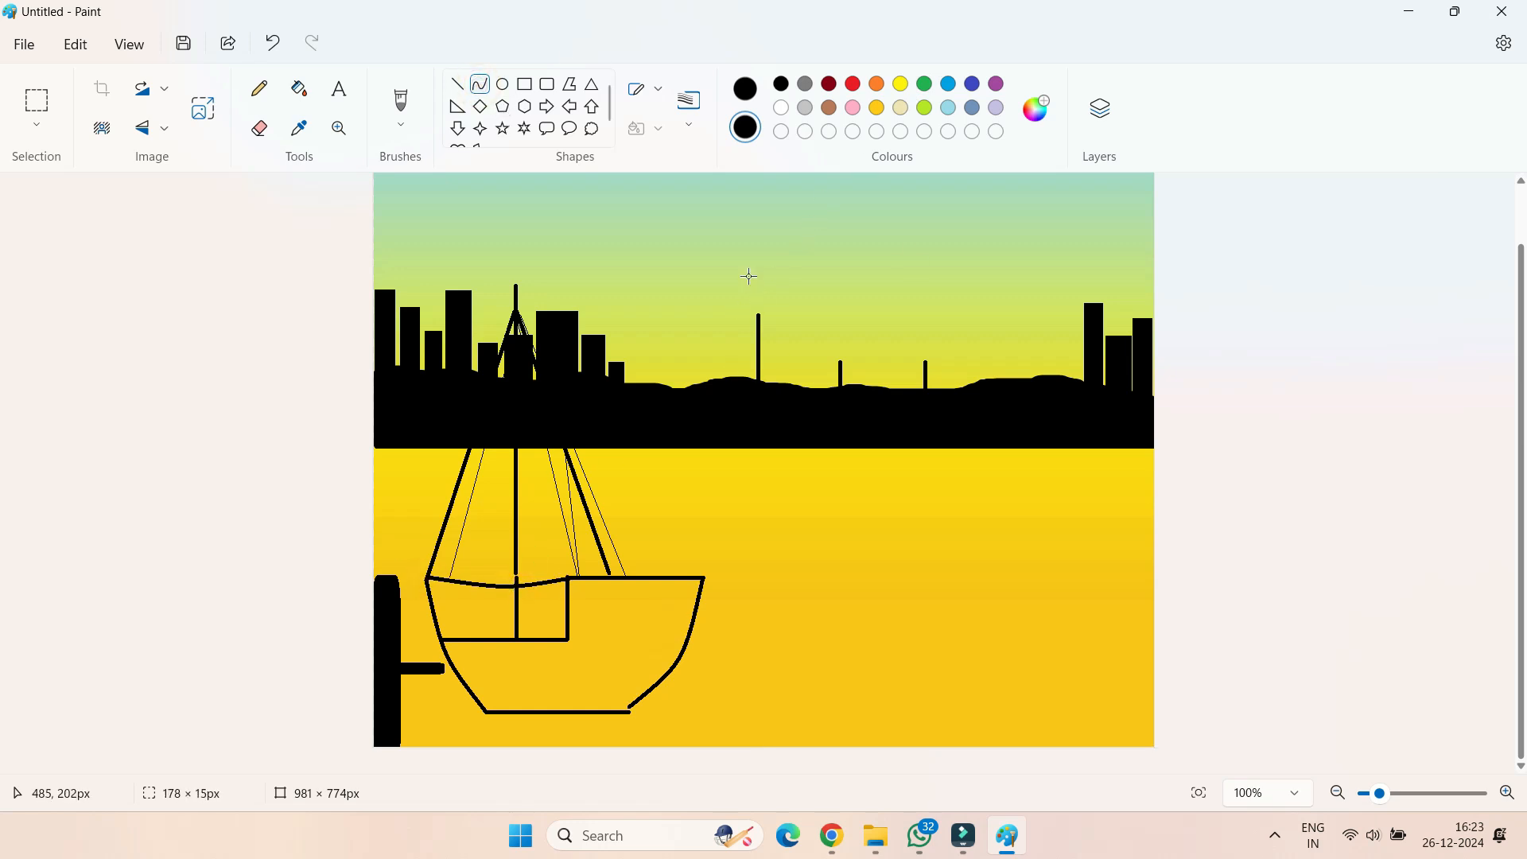
click(676, 121)
click(699, 198)
click(479, 83)
drag(430, 594, 573, 604)
mouse_move(518, 606)
mouse_down()
mouse_move(489, 610)
mouse_move(567, 618)
mouse_move(500, 629)
mouse_move(480, 612)
mouse_move(496, 643)
mouse_up()
click(480, 78)
click(457, 85)
Add more curved railing lines between the existing rails of the lower deck, using a thinner line
click(480, 84)
click(689, 103)
click(712, 162)
mouse_move(428, 581)
mouse_down()
mouse_move(573, 601)
mouse_move(503, 596)
mouse_move(543, 620)
mouse_move(567, 611)
mouse_up()
click(476, 82)
mouse_move(507, 612)
mouse_down()
mouse_move(437, 624)
mouse_move(573, 633)
mouse_up()
click(484, 91)
drag(511, 631, 506, 636)
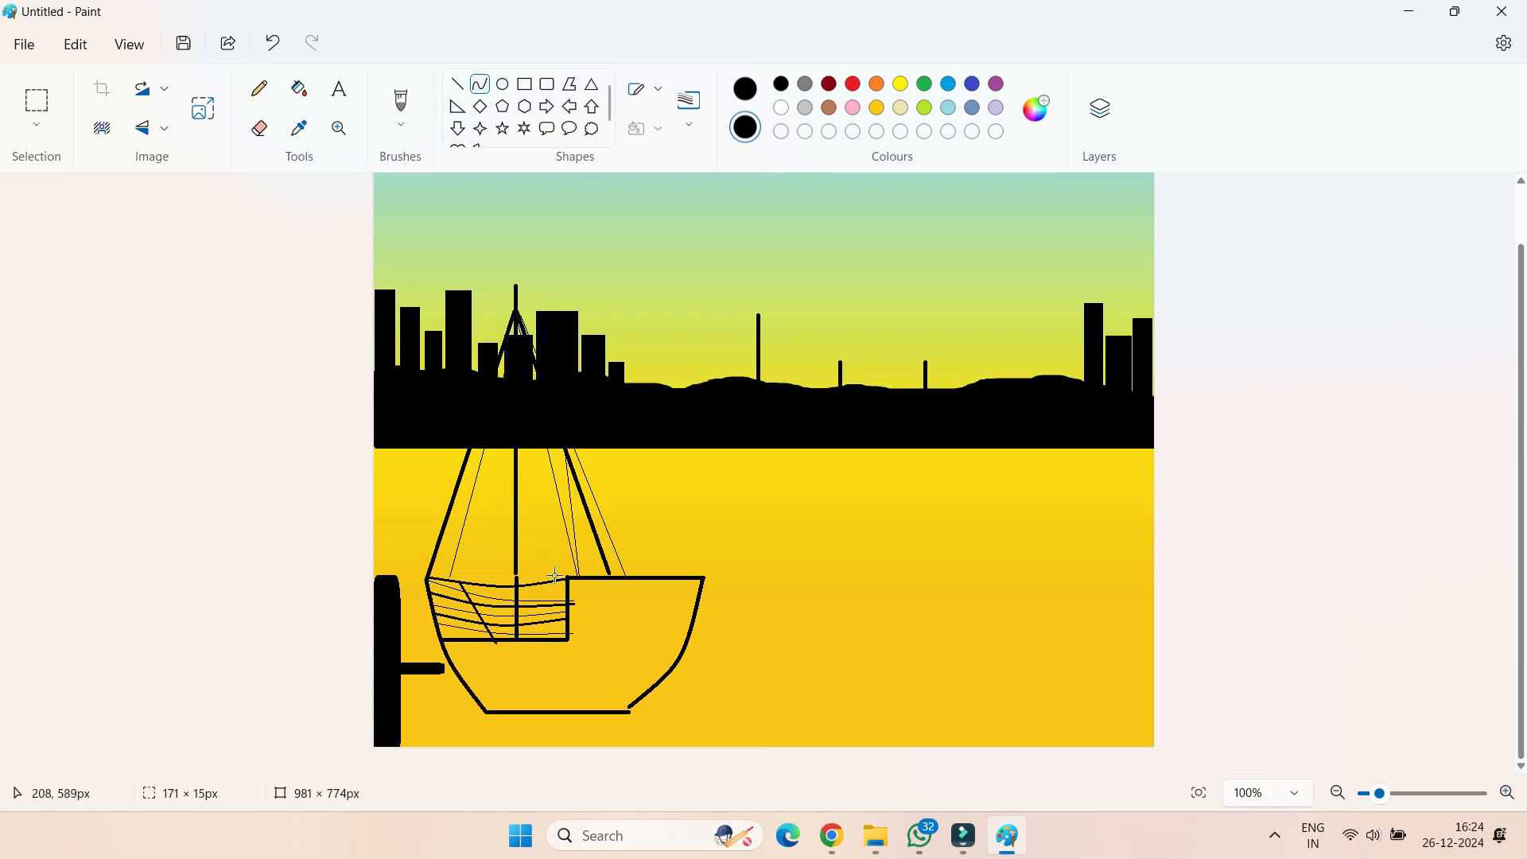
Paint the inside of the ship's hull solid black with a wide brush
click(401, 101)
mouse_move(622, 664)
mouse_down()
mouse_move(615, 641)
mouse_move(640, 677)
mouse_up()
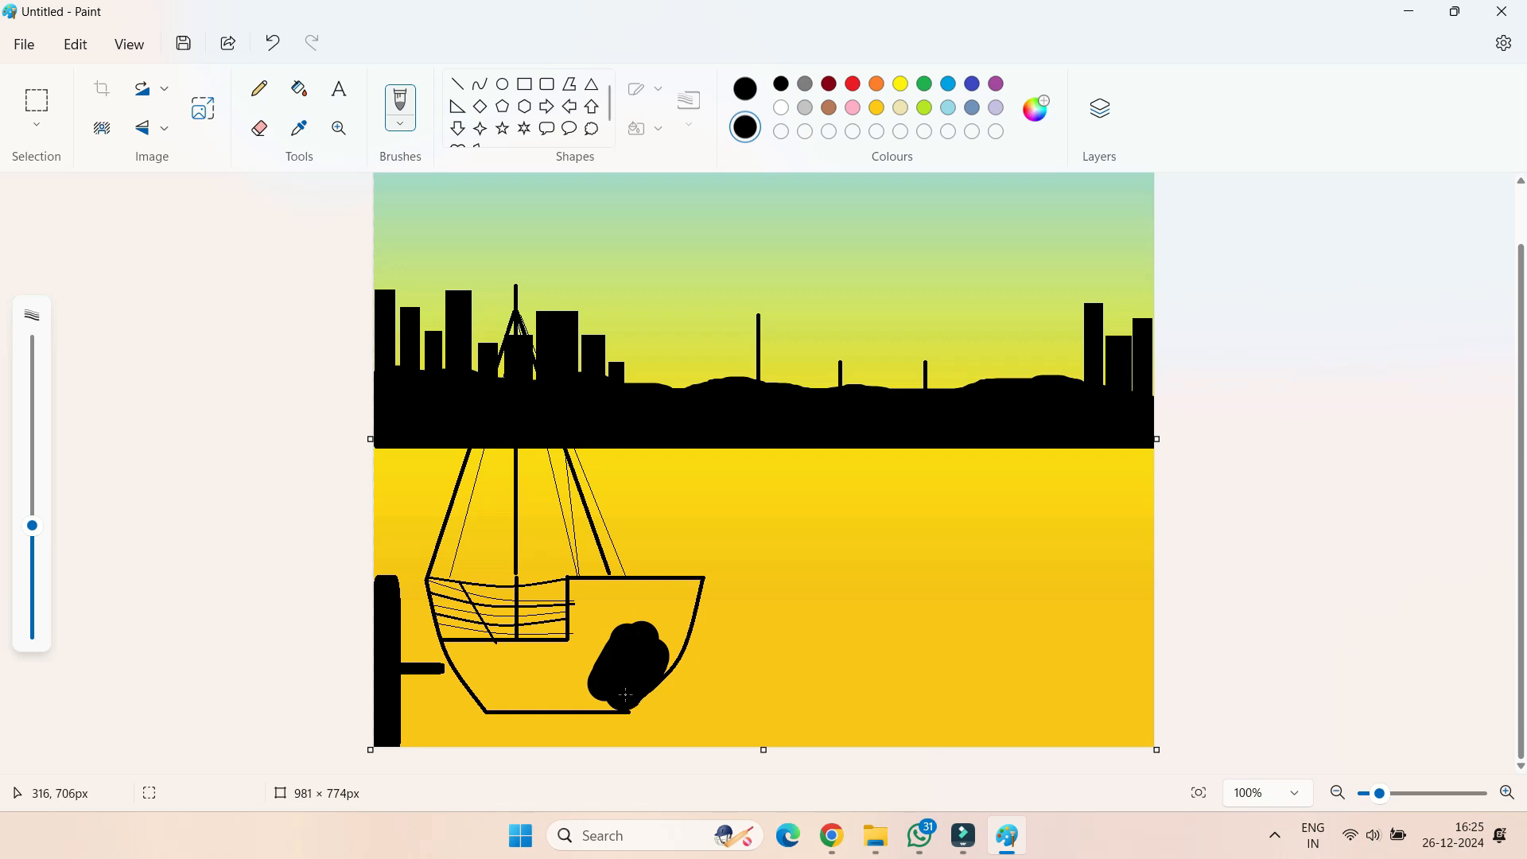
mouse_move(632, 676)
mouse_down()
mouse_move(590, 669)
mouse_move(628, 616)
mouse_move(618, 605)
mouse_move(655, 633)
mouse_move(597, 634)
mouse_move(595, 605)
mouse_move(583, 670)
mouse_move(517, 676)
mouse_move(596, 689)
mouse_move(511, 681)
mouse_move(587, 663)
mouse_move(501, 657)
mouse_move(583, 661)
mouse_move(505, 659)
mouse_up()
mouse_move(614, 602)
mouse_down()
mouse_move(657, 599)
mouse_move(585, 596)
mouse_move(647, 597)
mouse_move(613, 667)
mouse_up()
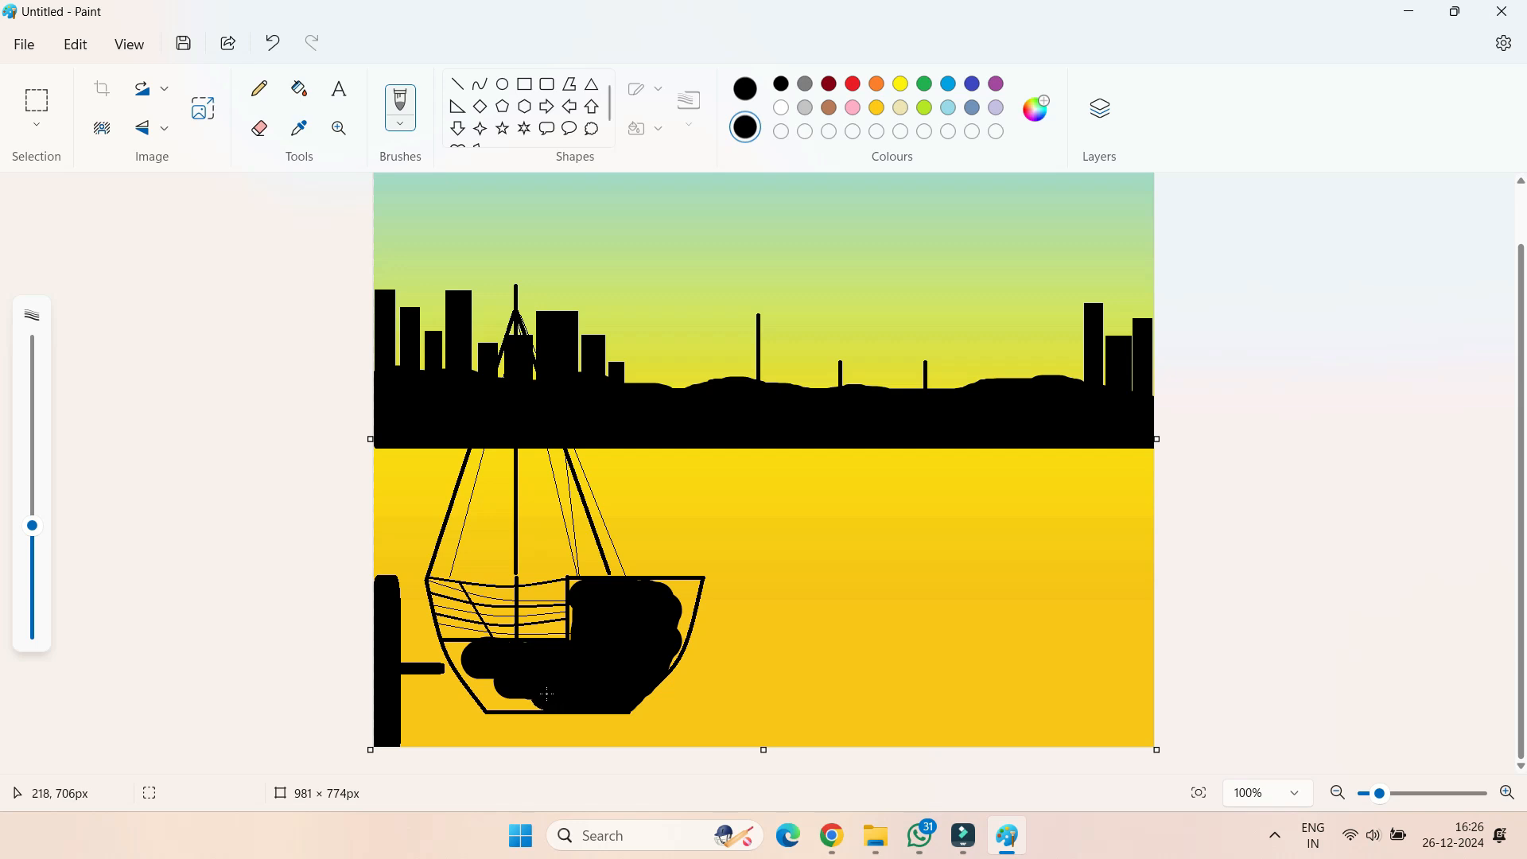
drag(502, 689, 492, 696)
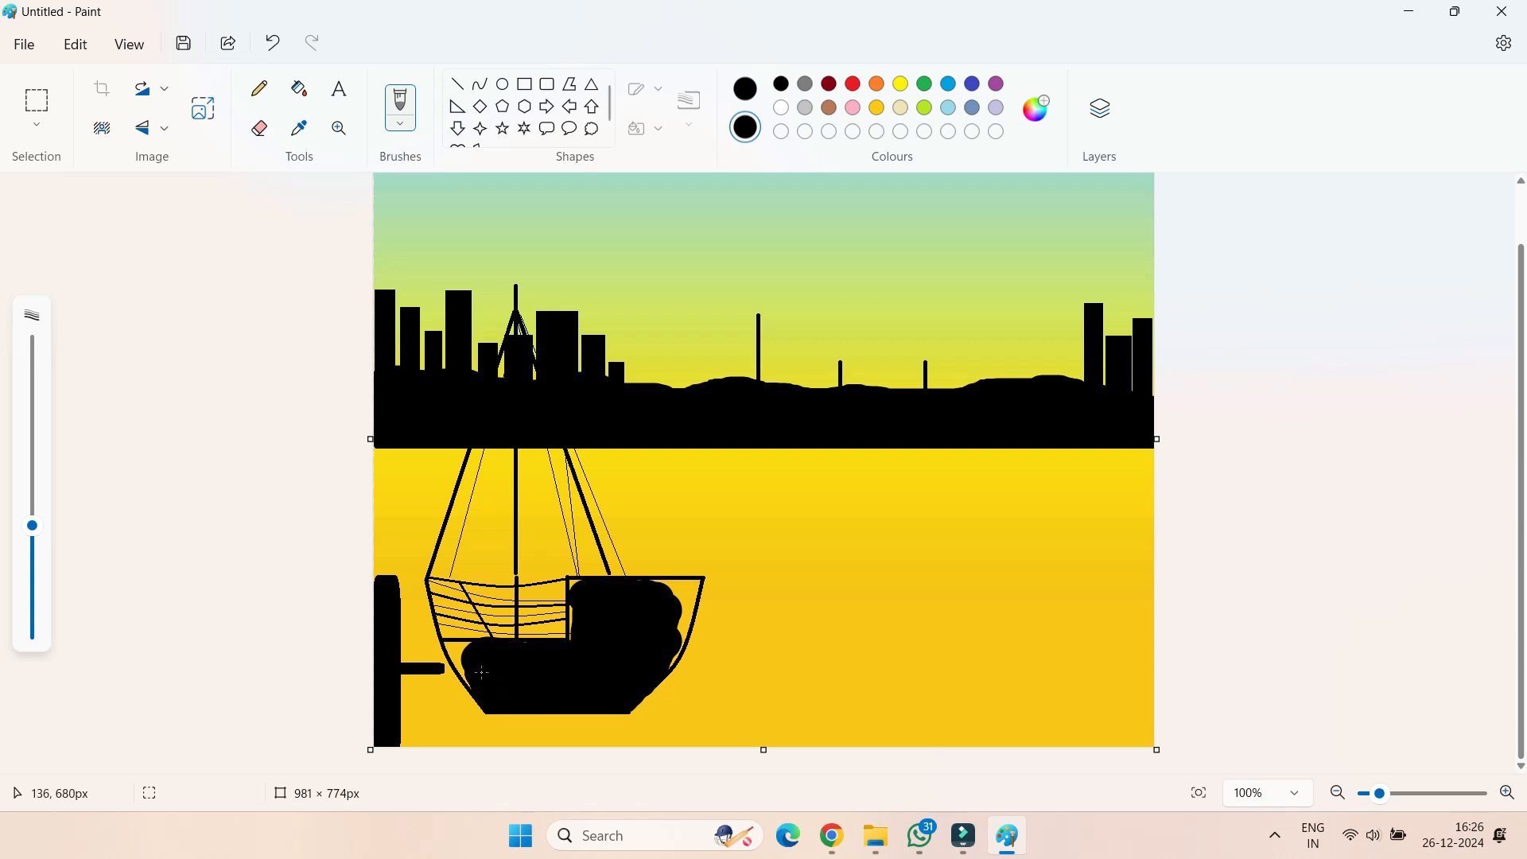
Cover the remaining gaps along the hull's edges and corners with black, using a smaller brush for the corners
click(473, 664)
click(473, 659)
click(469, 660)
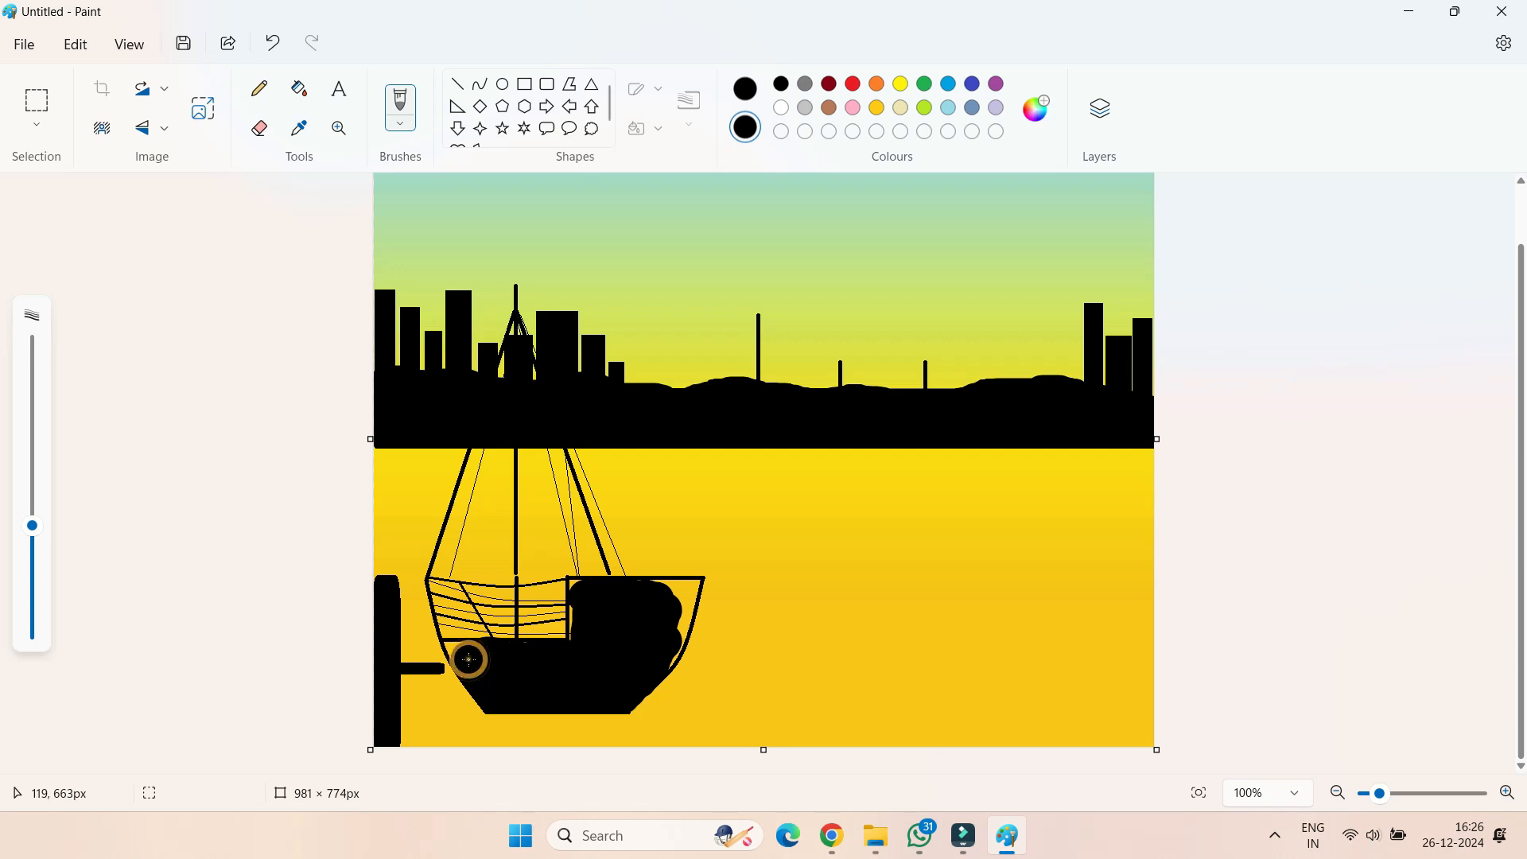
click(587, 609)
click(524, 659)
click(475, 672)
mouse_move(682, 603)
mouse_down()
mouse_move(661, 650)
mouse_move(676, 597)
mouse_up()
click(677, 597)
click(679, 595)
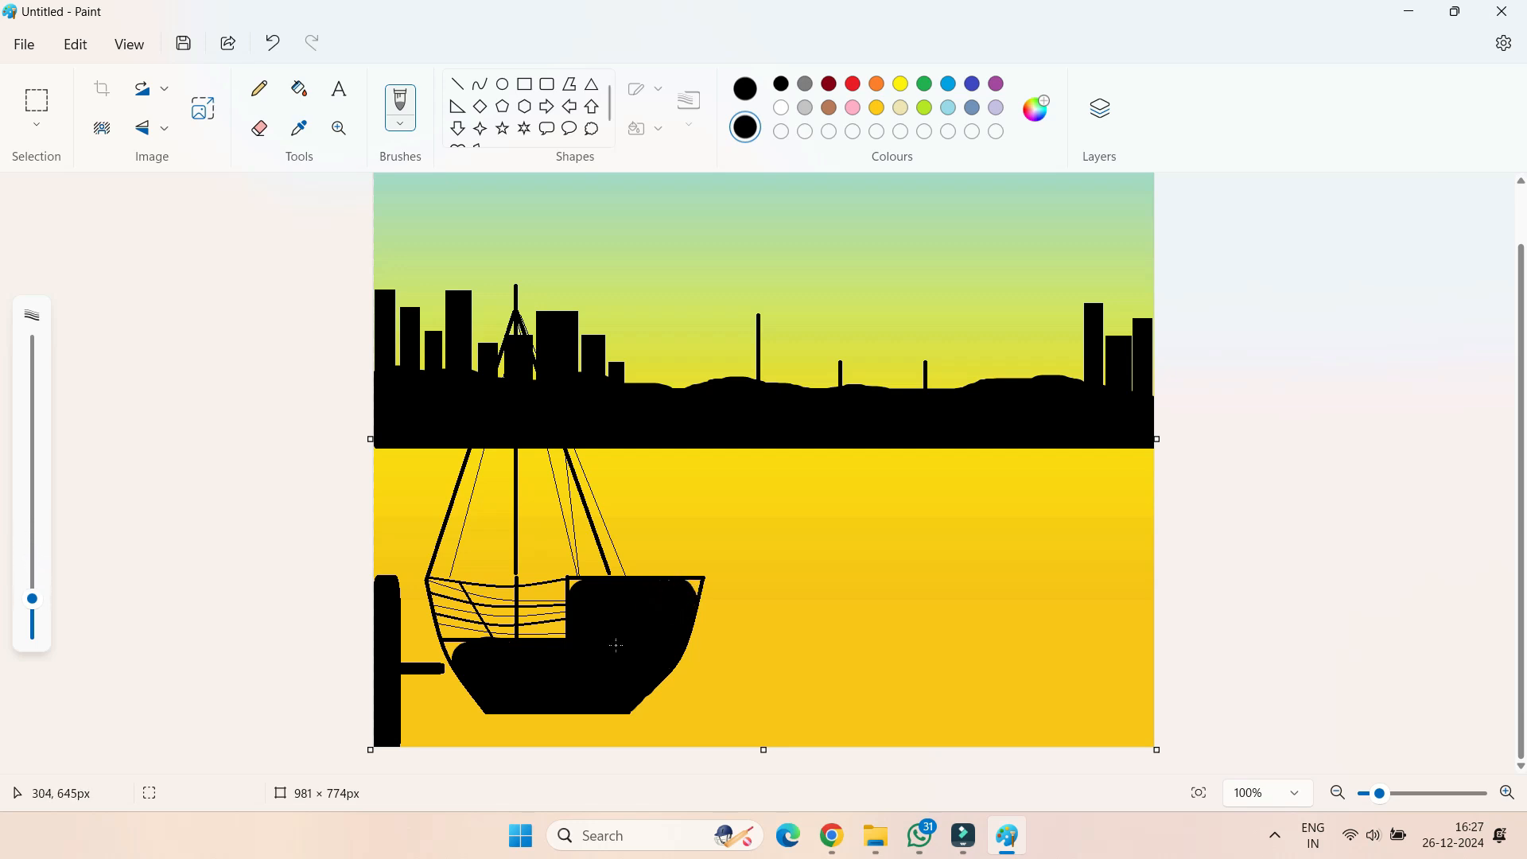
click(454, 650)
drag(456, 642, 446, 644)
click(571, 588)
click(575, 589)
click(668, 586)
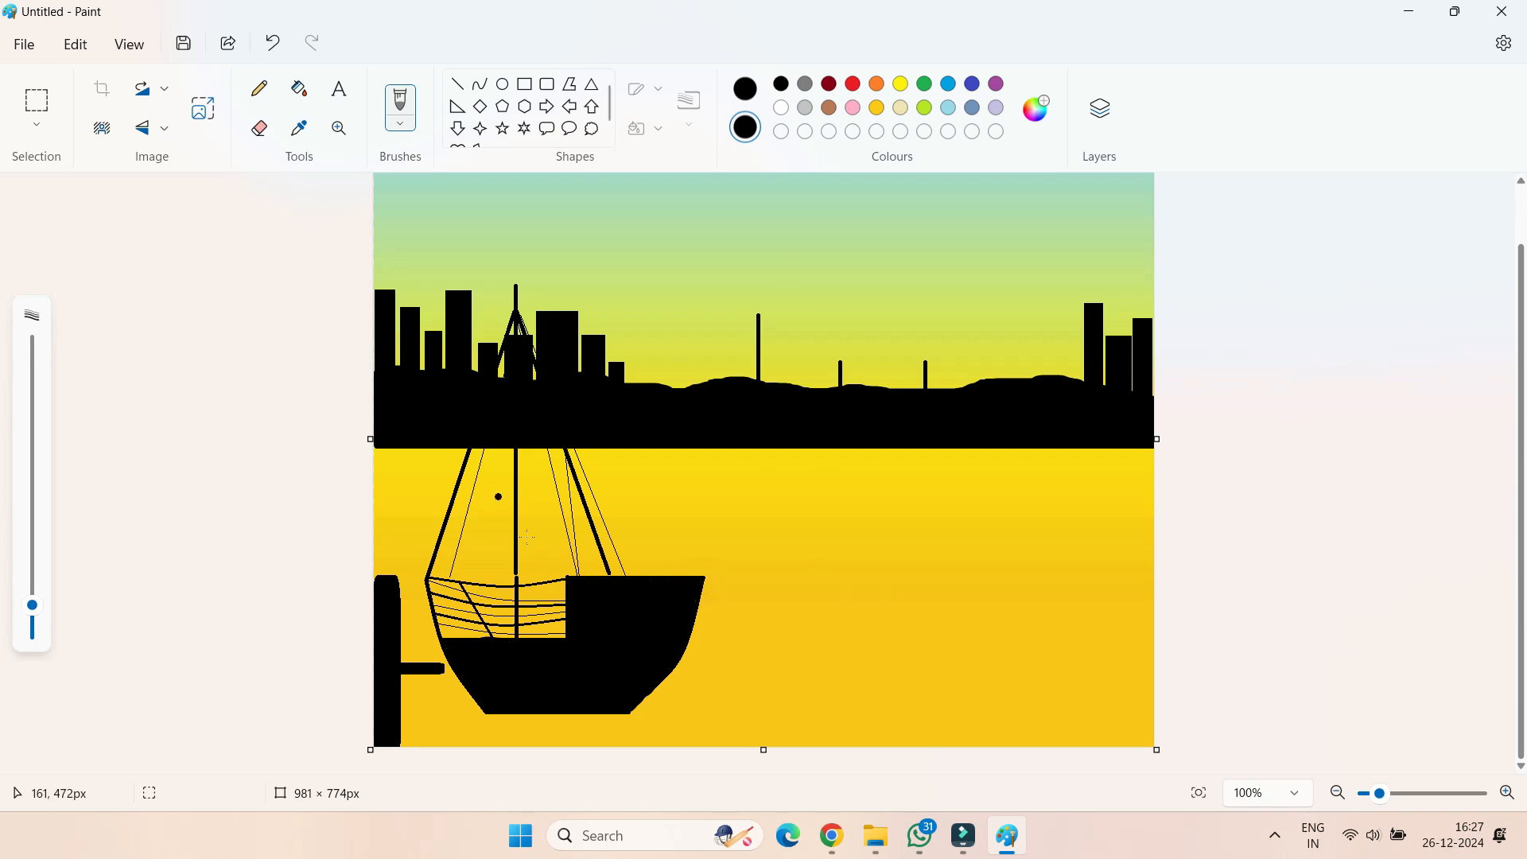
Draw a railing on the raised deck with a slanted right post, a curved left post, a top rail and a middle rail about 166 px long
click(480, 83)
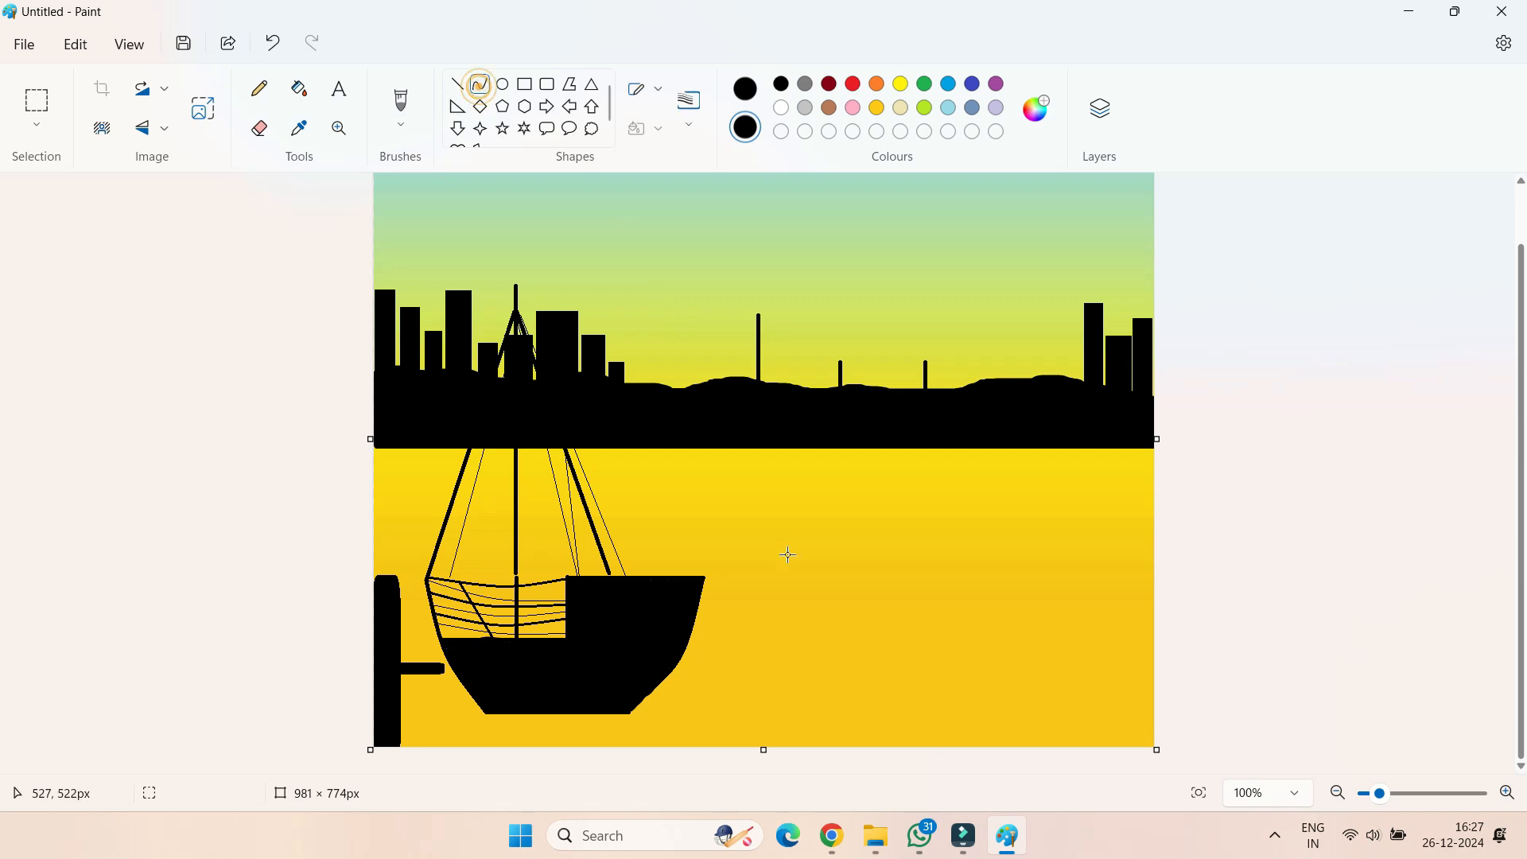
drag(722, 533, 697, 587)
click(480, 87)
drag(584, 539, 595, 583)
drag(587, 560, 582, 561)
click(458, 84)
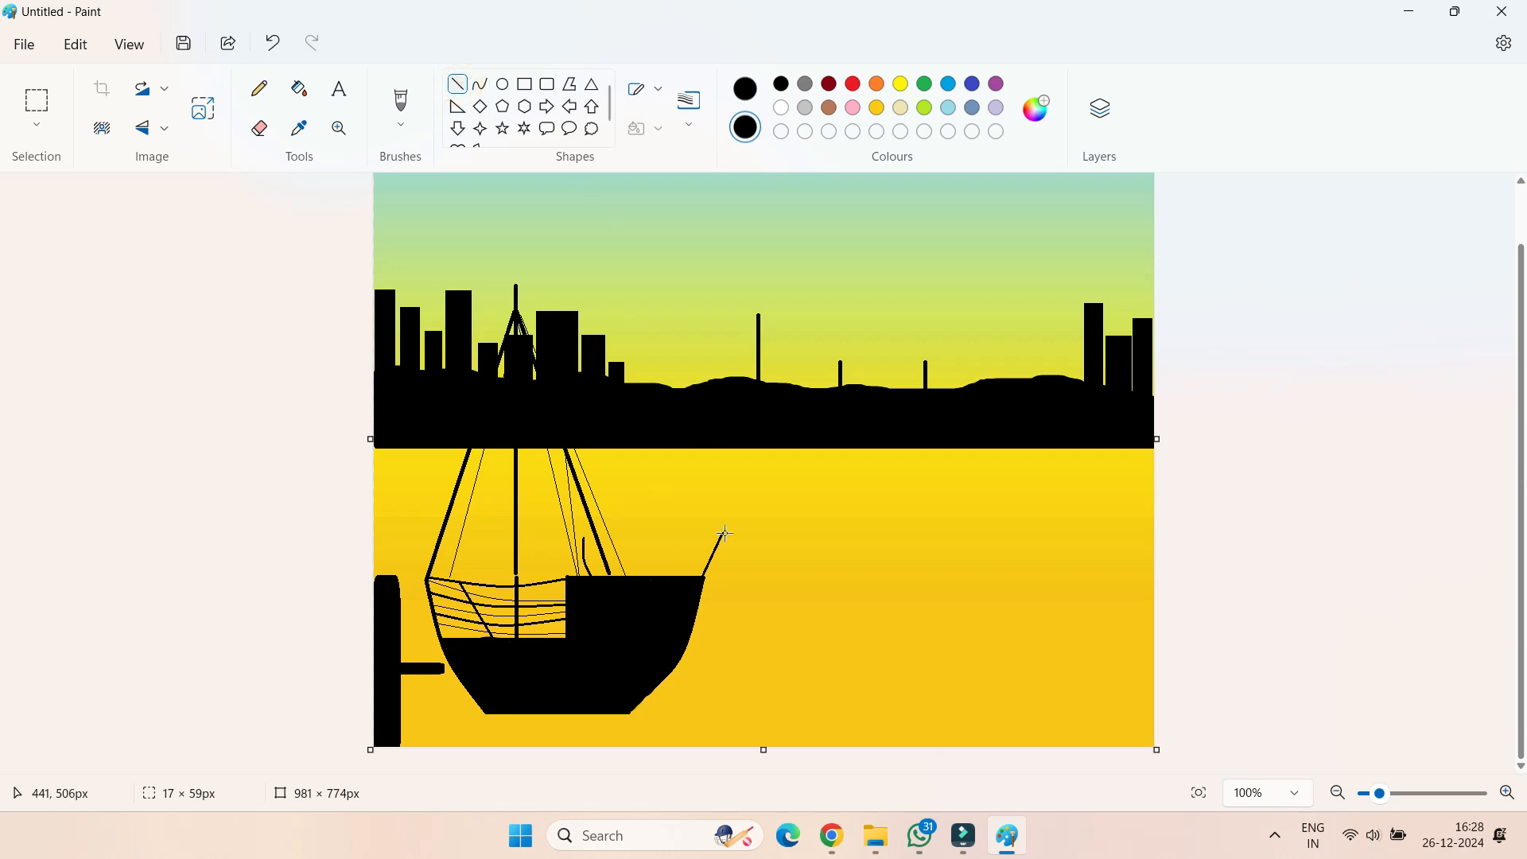
drag(722, 533, 582, 538)
click(457, 83)
drag(712, 552, 579, 554)
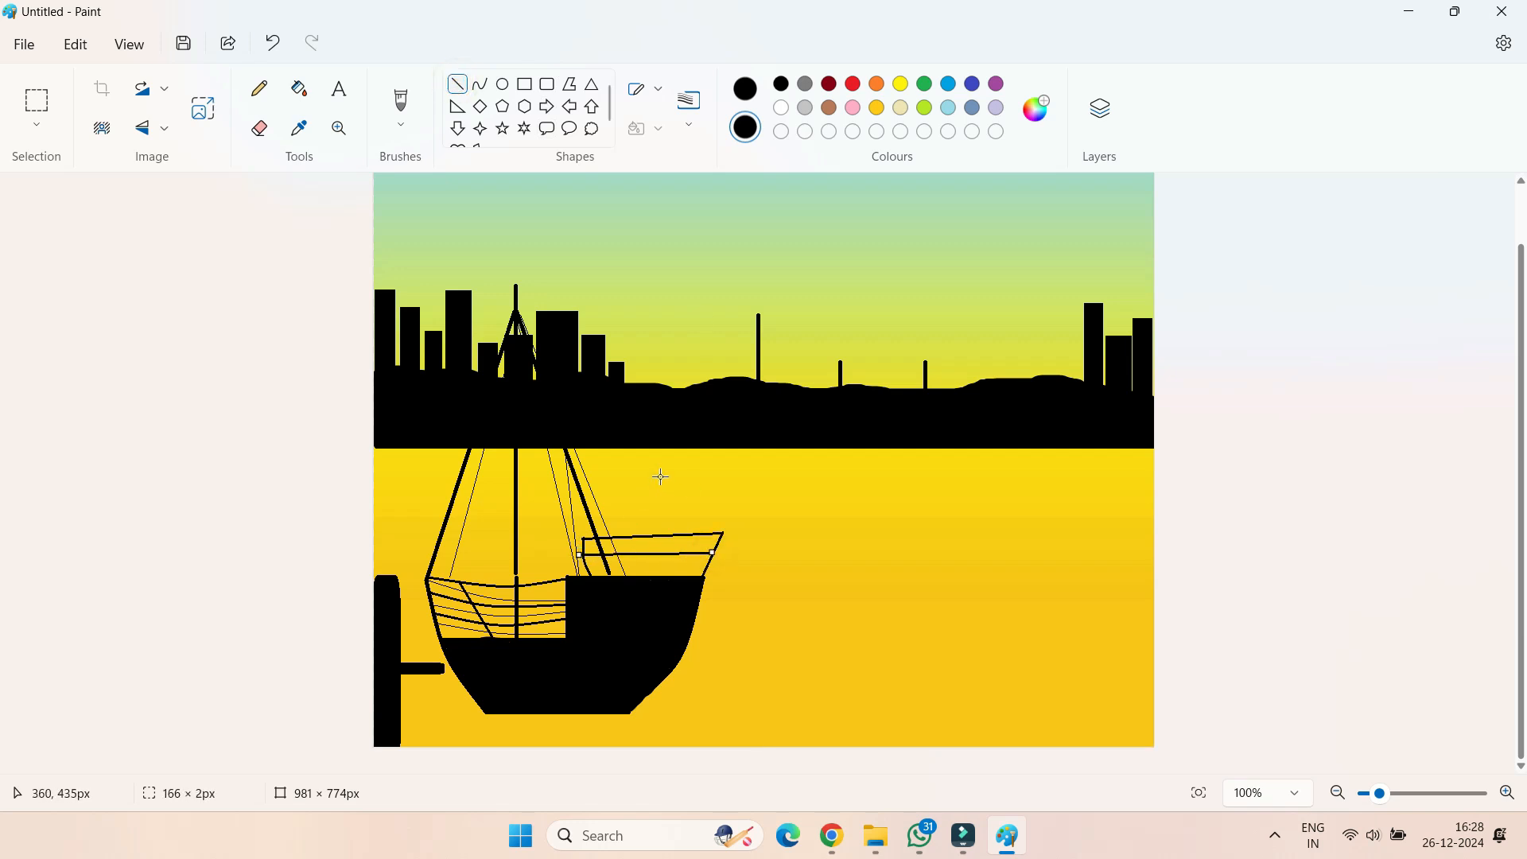
Add thin curved ropes from the rigging to the raised deck and a sagging rope across its railing
click(479, 84)
drag(541, 378, 650, 572)
mouse_move(562, 437)
mouse_down()
mouse_move(651, 587)
mouse_move(701, 580)
mouse_move(665, 547)
mouse_move(596, 572)
mouse_move(607, 601)
mouse_move(568, 580)
mouse_move(559, 502)
mouse_move(556, 550)
mouse_up()
click(644, 677)
click(644, 619)
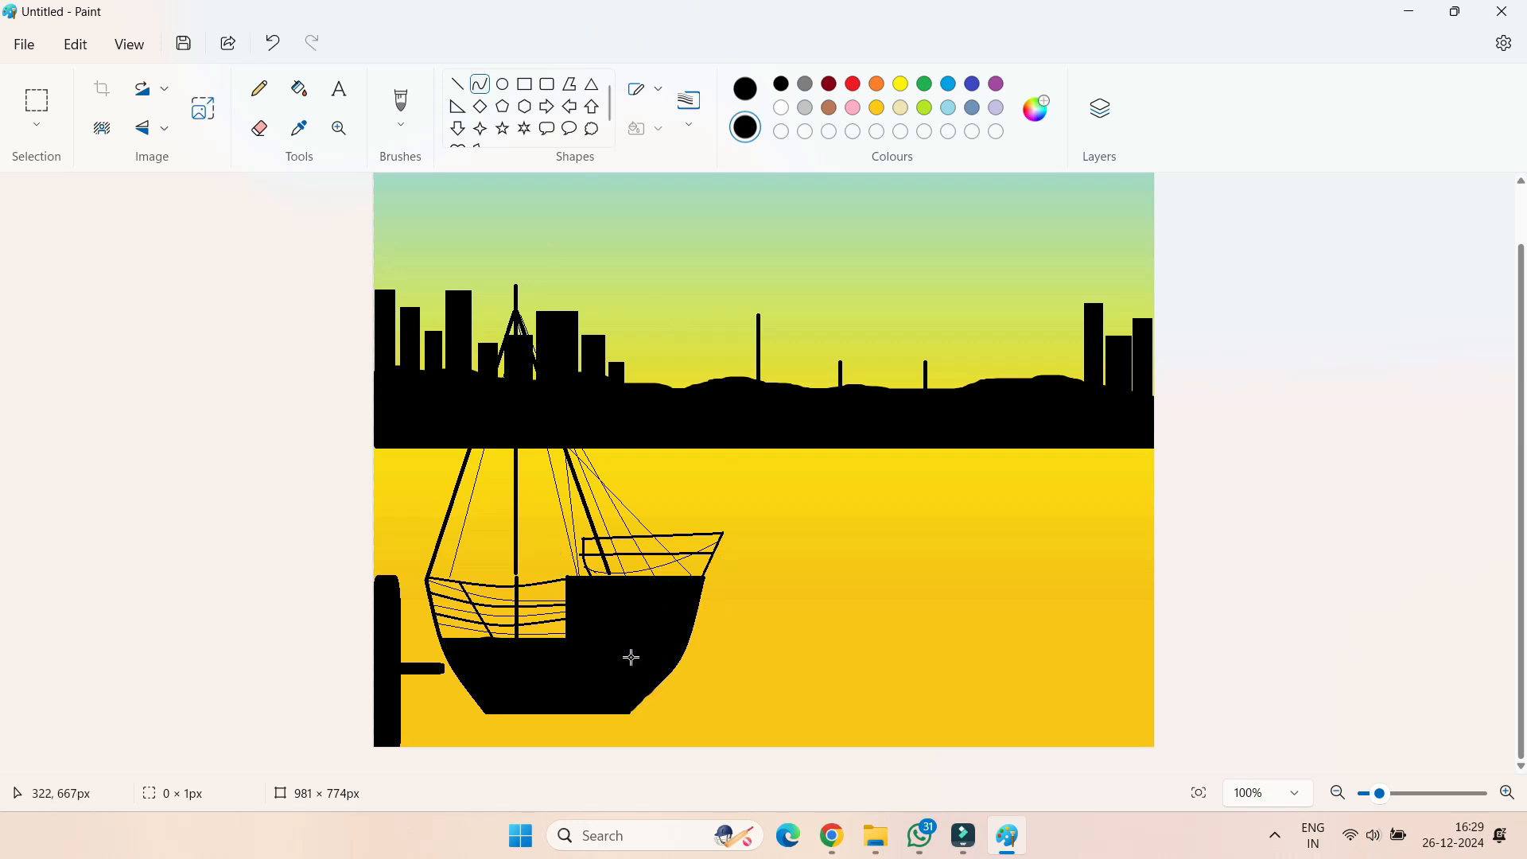
Draw a filled black rounded rectangle as a beam joining the dock post to the ship's hull
click(547, 84)
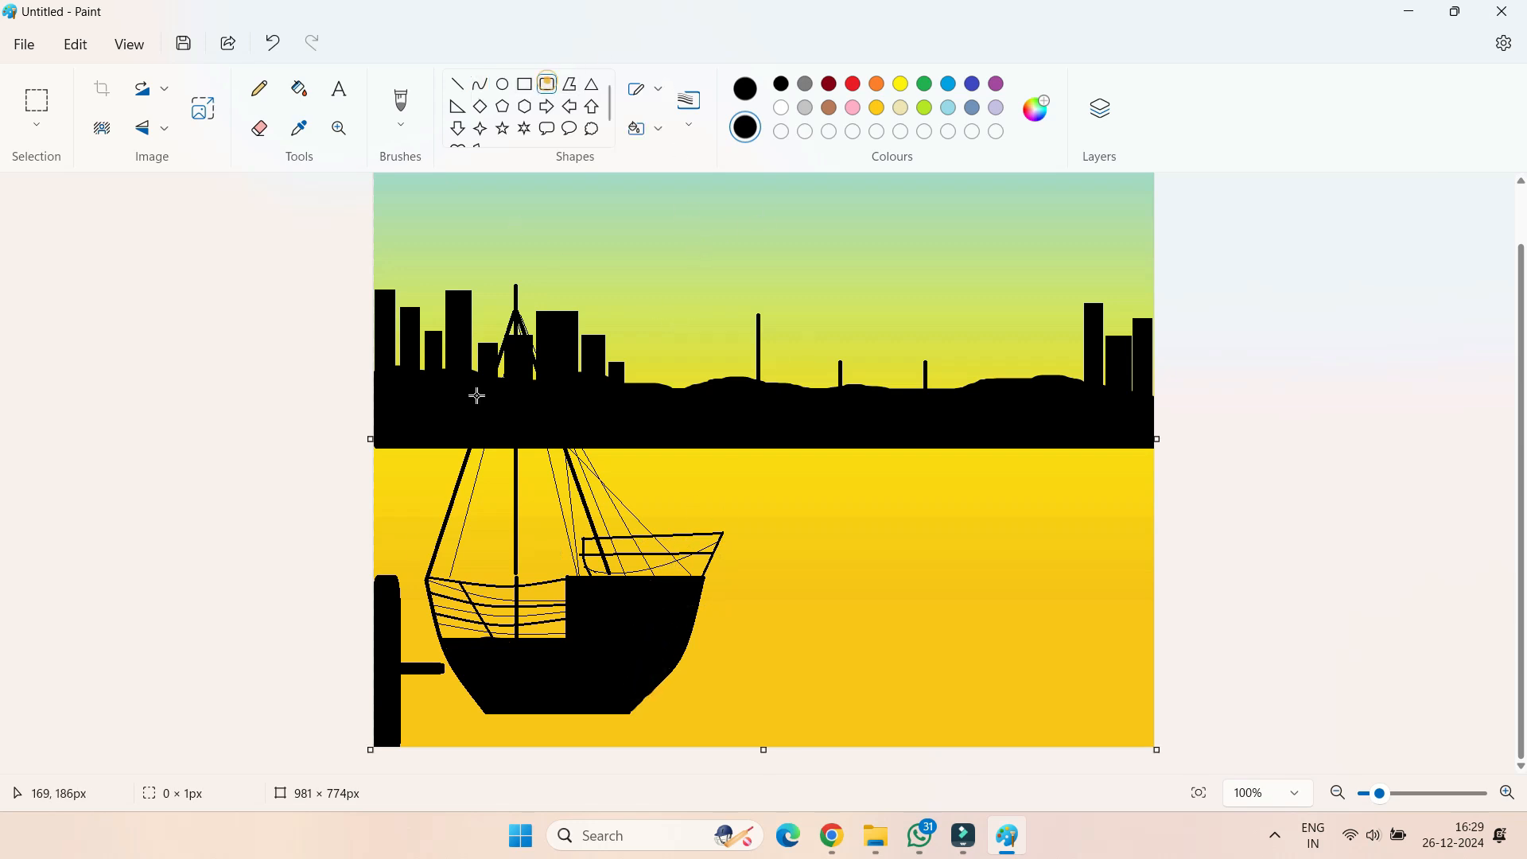
drag(389, 678, 462, 659)
click(527, 661)
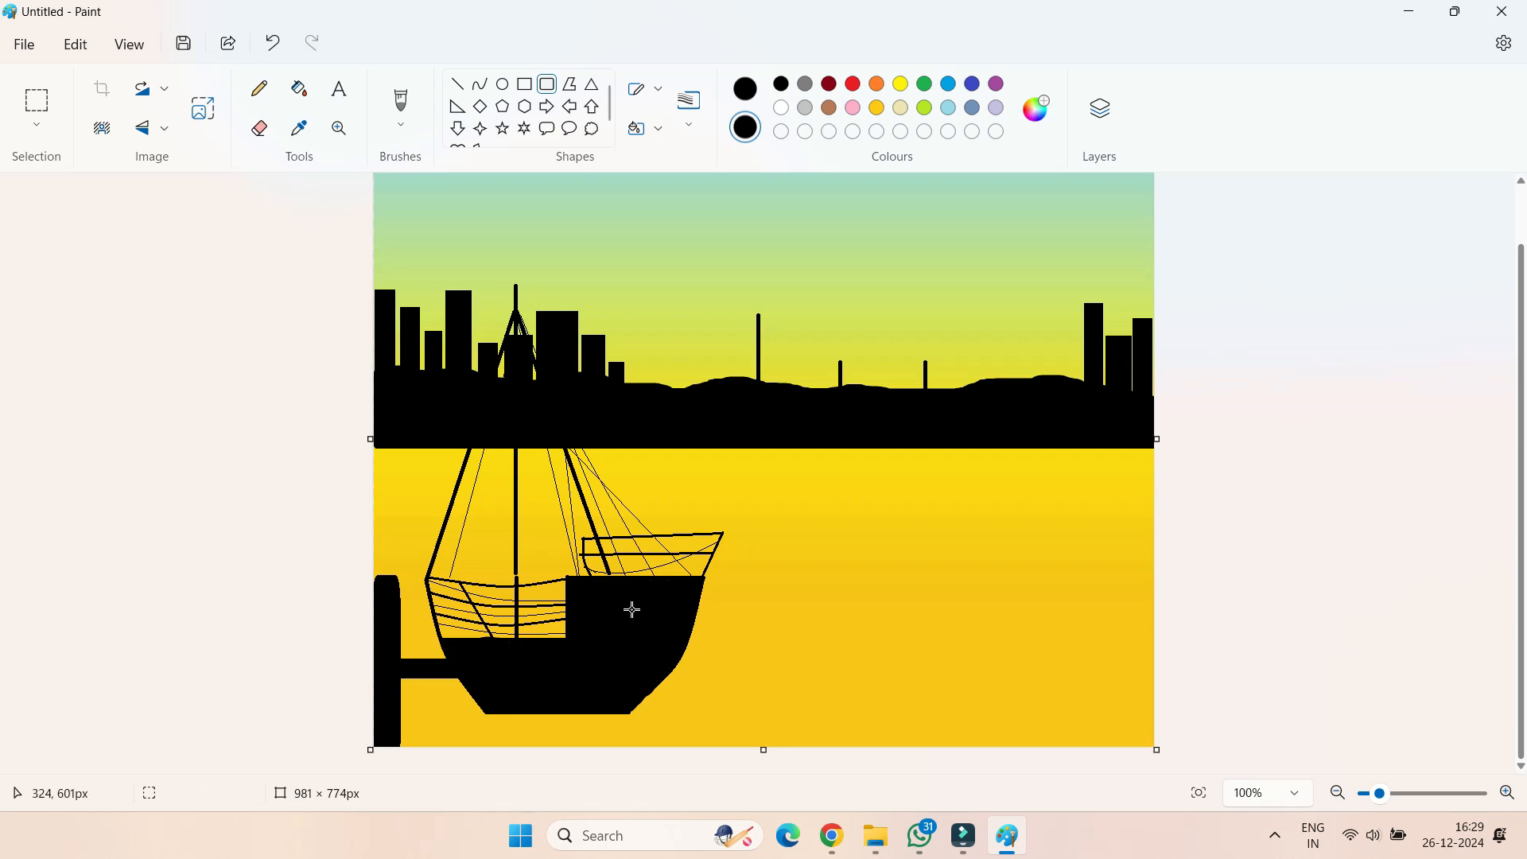
Start a second boat near the canvas's right edge with a 3px vertical mast, a horizontal deck line and a rounded hull outline
click(459, 85)
drag(1033, 343, 1035, 491)
click(699, 134)
click(694, 199)
click(459, 85)
drag(959, 521, 1114, 520)
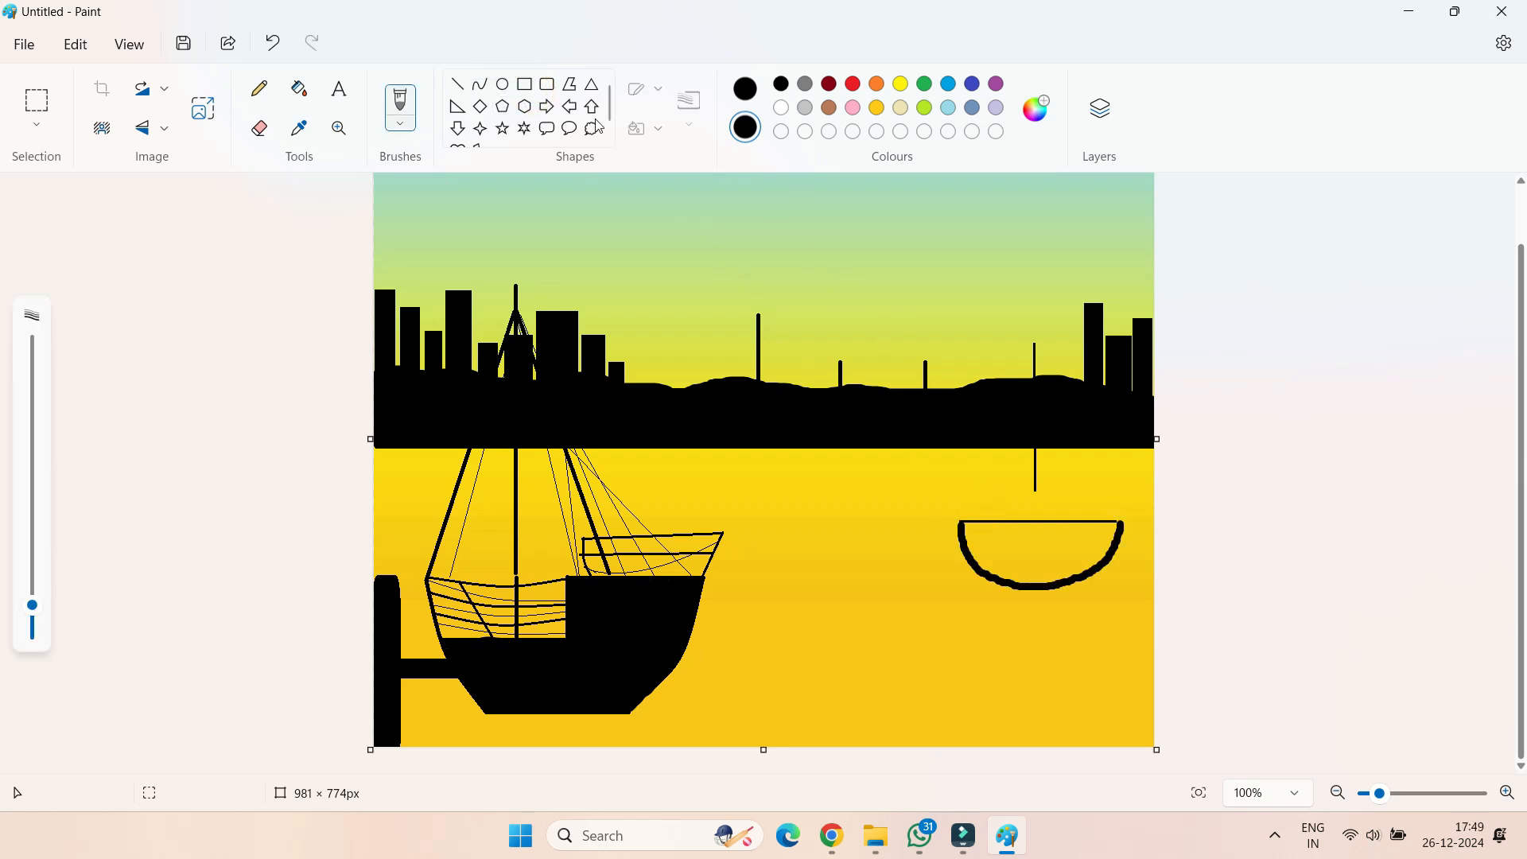
Add stacked black rounded-rectangle cabins to the second boat and paint its hull solid black
click(525, 85)
click(548, 86)
mouse_move(985, 537)
mouse_down()
mouse_move(1014, 512)
mouse_move(1098, 503)
mouse_move(1001, 511)
mouse_move(1080, 488)
mouse_up()
click(1033, 546)
click(411, 86)
key(ctrl+plus)
key(ctrl+plus)
key(ctrl+plus)
key(ctrl+plus)
key(ctrl+plus)
key(ctrl+plus)
key(ctrl+plus)
key(ctrl+plus)
key(ctrl+plus)
key(ctrl+plus)
key(ctrl+plus)
key(ctrl+plus)
key(ctrl+plus)
key(ctrl+plus)
mouse_move(1032, 546)
mouse_down()
mouse_move(1077, 548)
mouse_move(1021, 568)
mouse_move(1094, 548)
mouse_move(1044, 578)
mouse_move(1010, 553)
mouse_up()
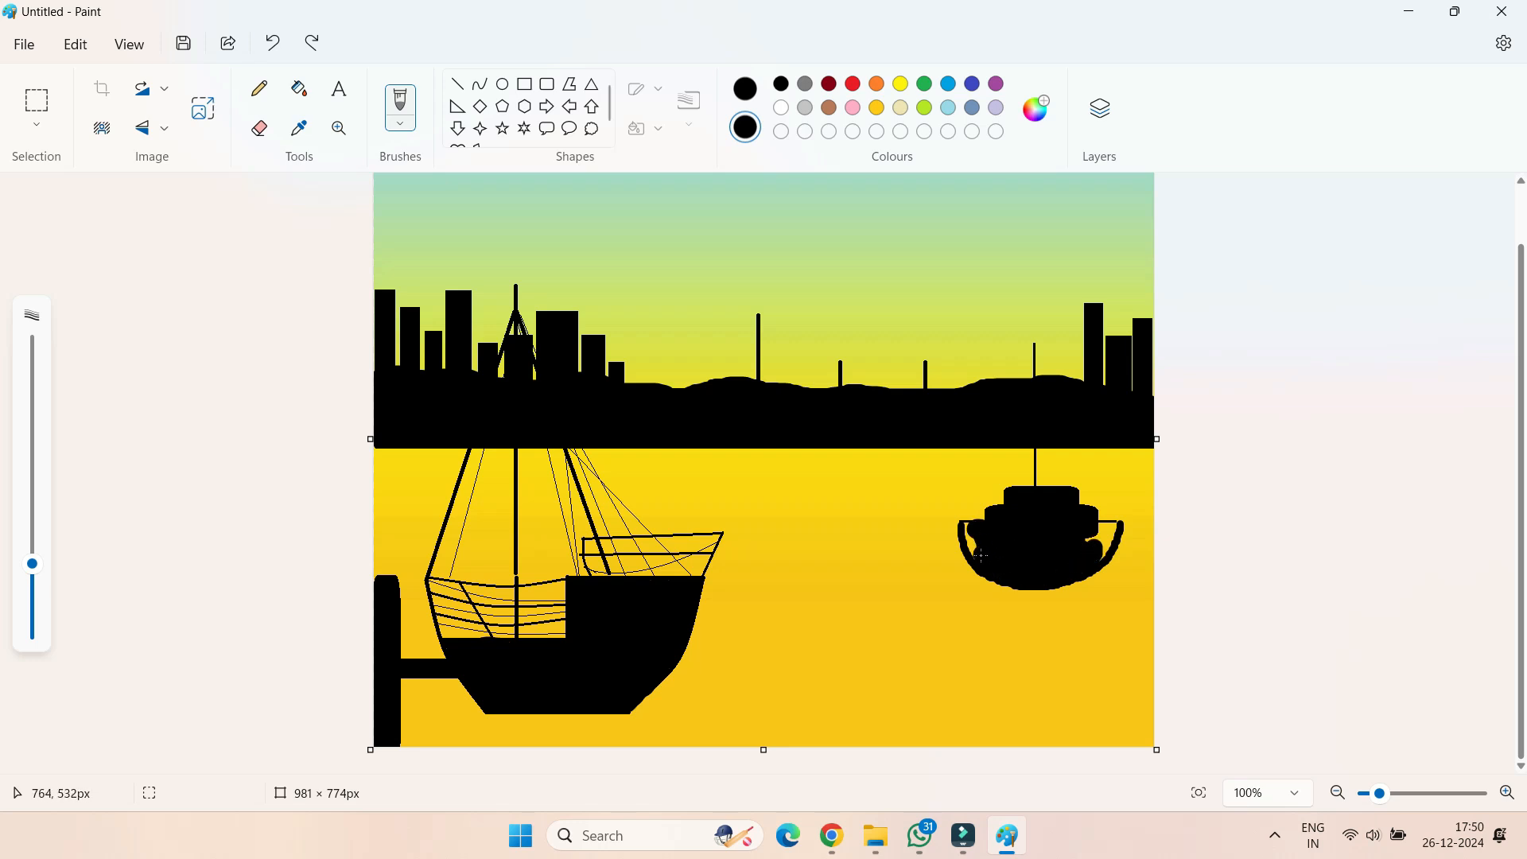
drag(971, 548, 995, 529)
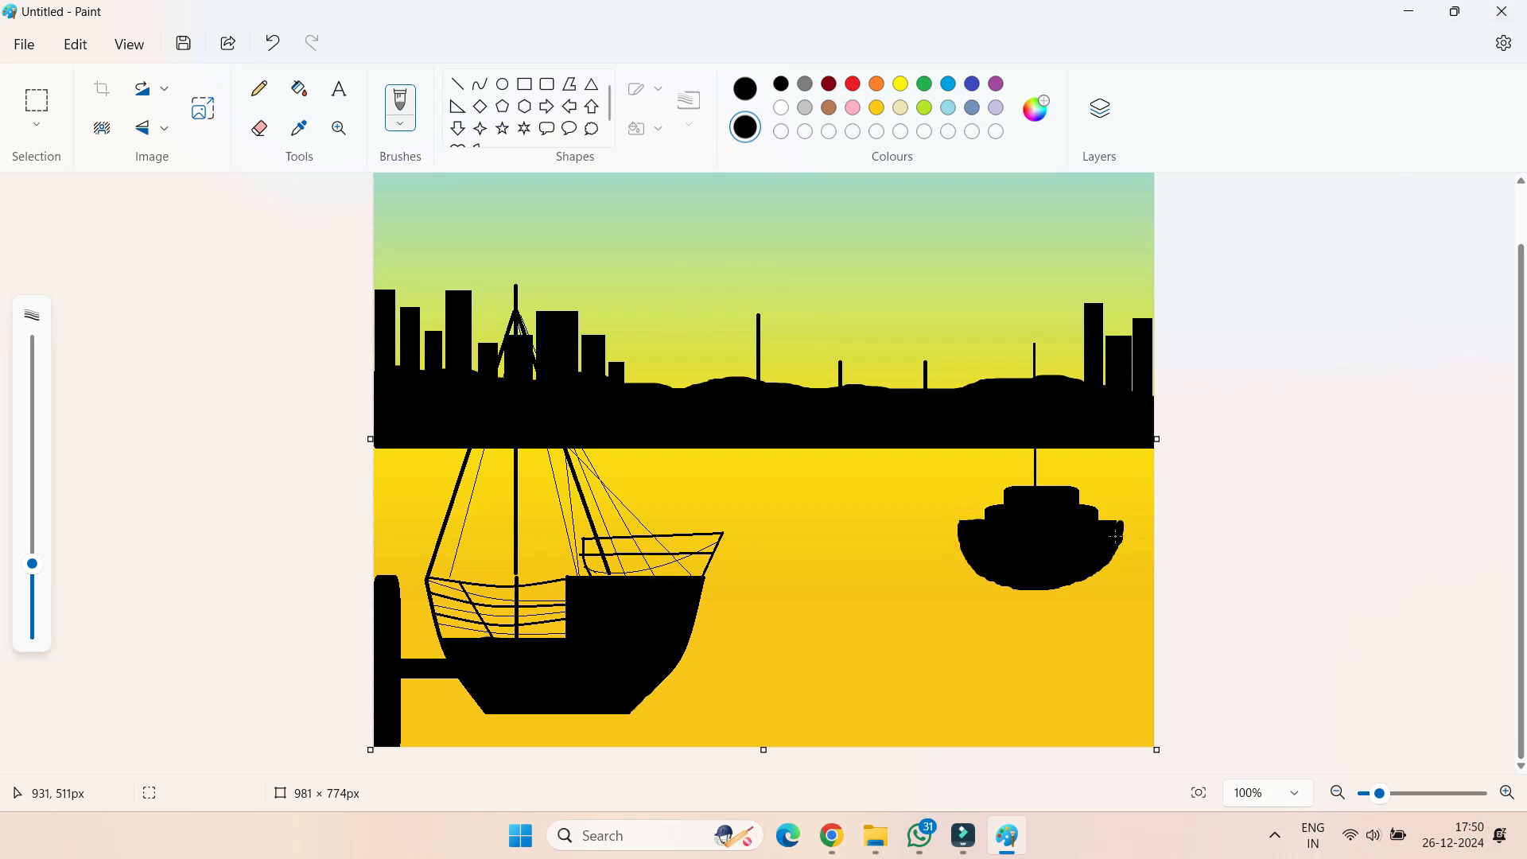
Draw a vertical mast about 344 px tall and a deck line about 137 px wide for a third boat between the other two
click(458, 83)
drag(855, 318, 855, 593)
click(461, 87)
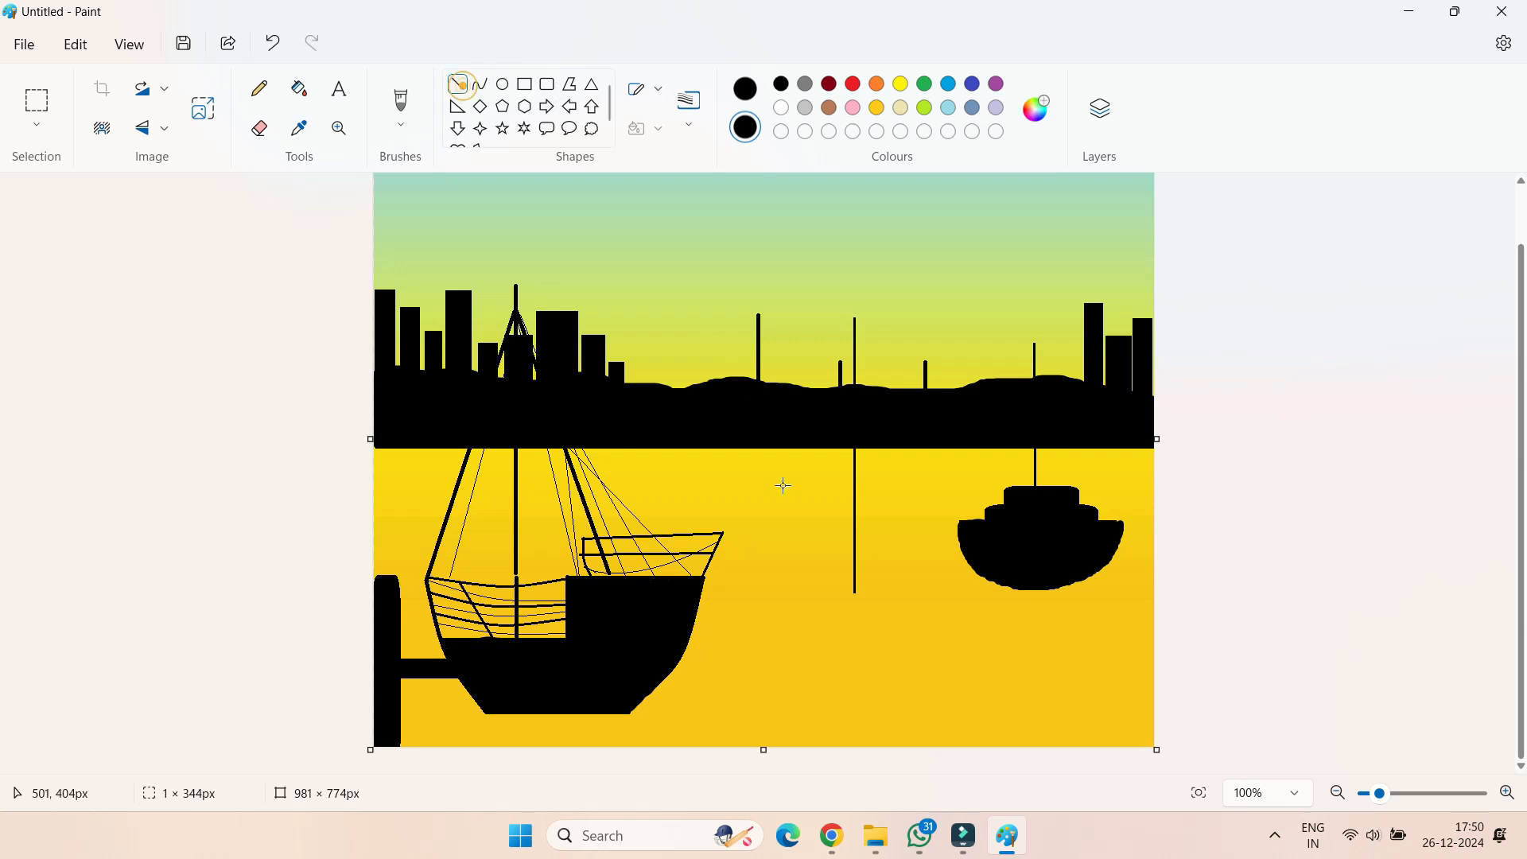
drag(804, 607, 911, 607)
Brush a rounded black hull outline below the third boat's deck line
click(400, 101)
key(ctrl+minus)
key(ctrl+minus)
key(ctrl+minus)
key(ctrl+minus)
key(ctrl+minus)
key(ctrl+minus)
key(ctrl+minus)
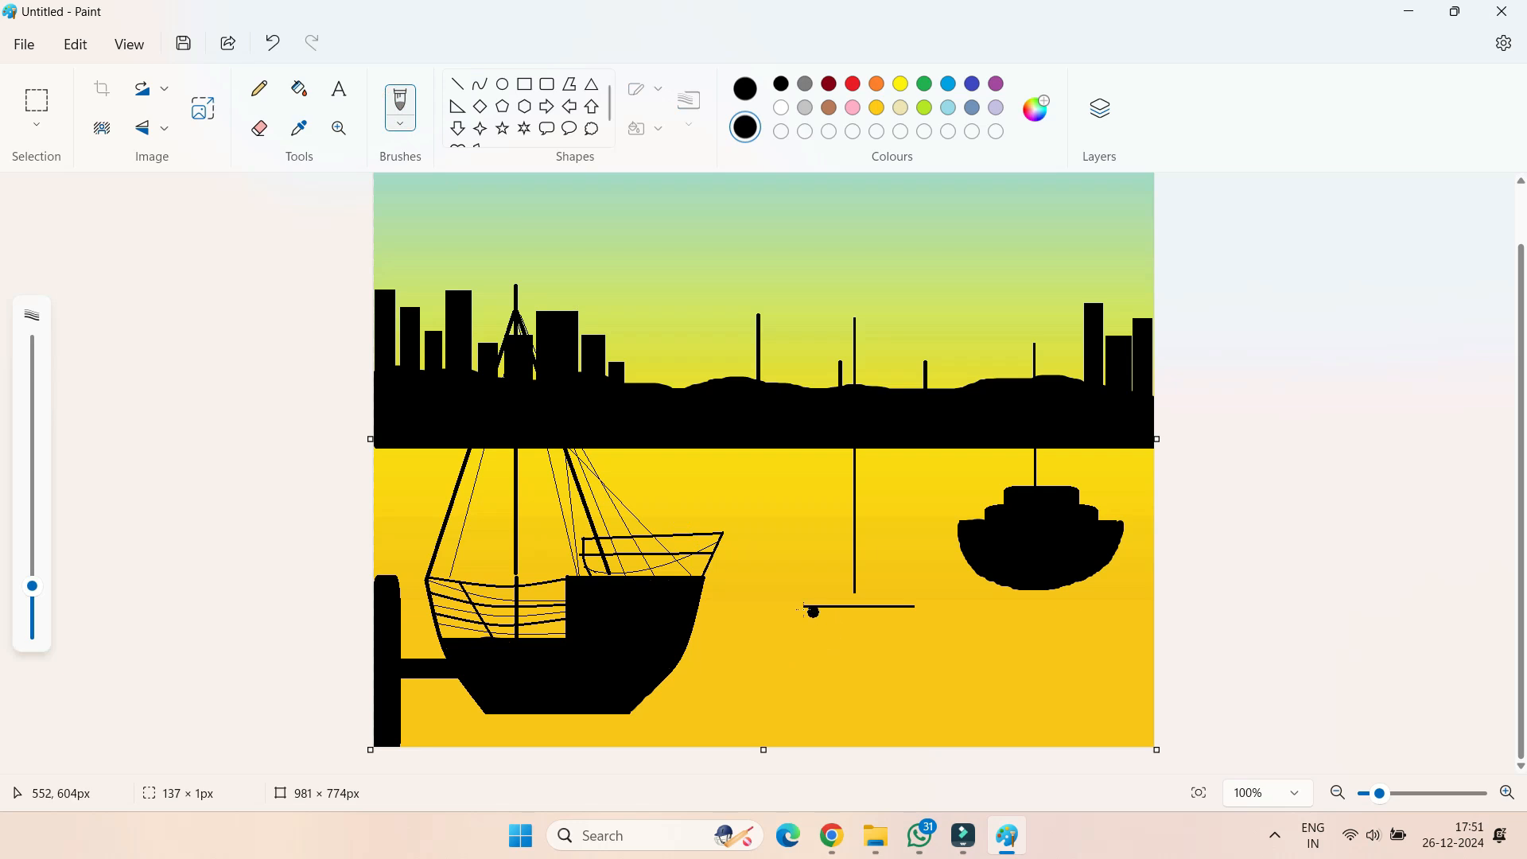
key(ctrl+minus)
key(ctrl+minus)
key(ctrl+minus)
mouse_move(808, 610)
mouse_down()
mouse_move(811, 645)
mouse_move(843, 669)
mouse_move(907, 649)
mouse_move(916, 615)
mouse_up()
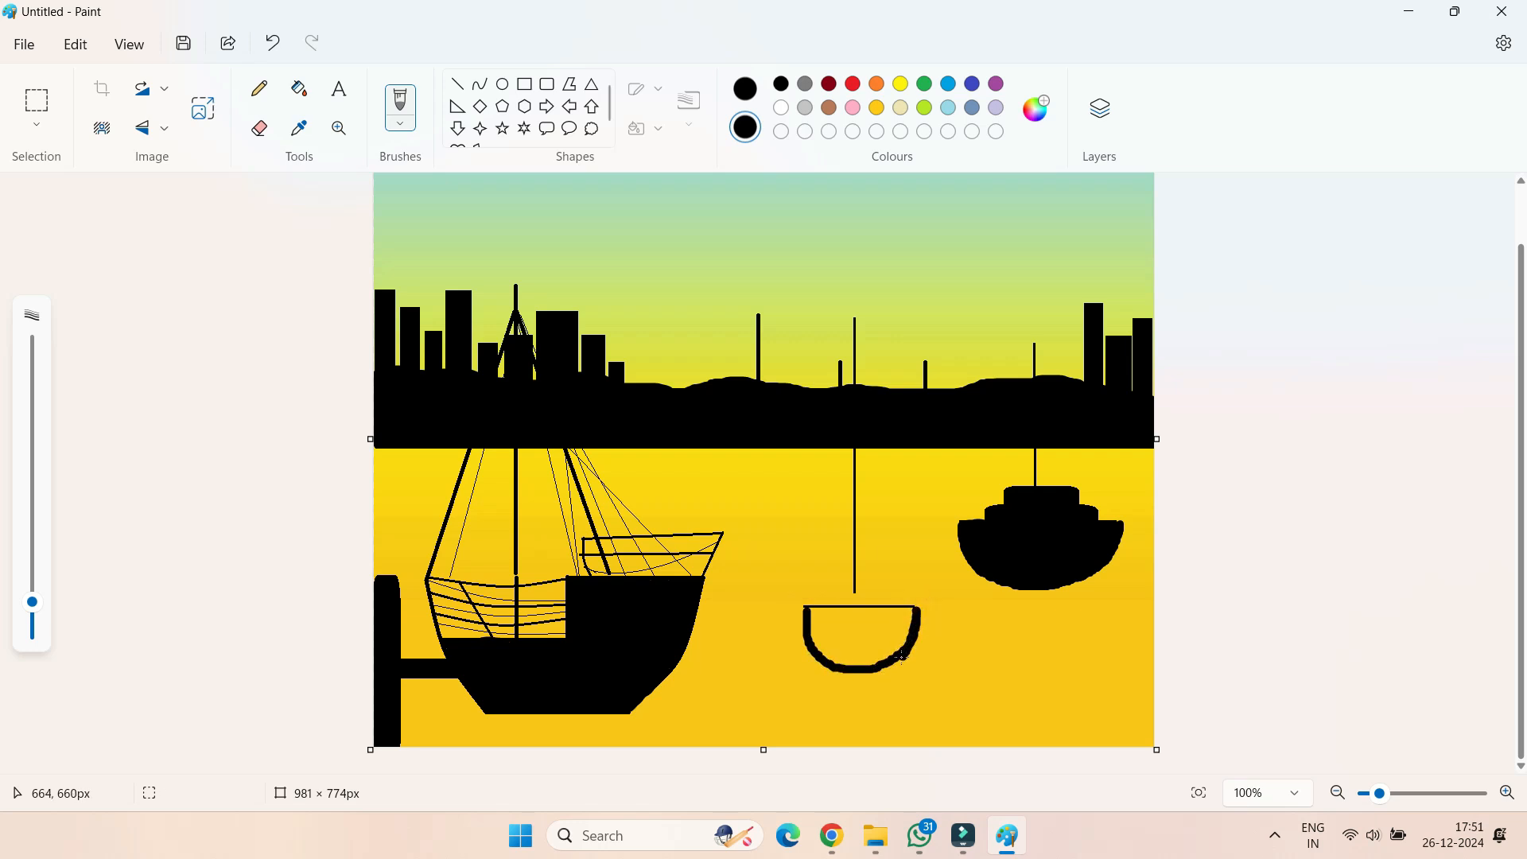
Paint the third boat's hull solid black and add two stacked black cabin blocks under its mast
key(ctrl+plus)
key(ctrl+plus)
key(ctrl+plus)
key(ctrl+plus)
key(ctrl+plus)
key(ctrl+plus)
key(ctrl+plus)
key(ctrl+plus)
mouse_move(863, 648)
mouse_down()
mouse_move(895, 624)
mouse_move(820, 616)
mouse_move(906, 614)
mouse_move(888, 626)
mouse_move(874, 590)
mouse_move(897, 590)
mouse_move(813, 590)
mouse_move(910, 591)
mouse_move(839, 574)
mouse_up()
click(904, 618)
click(546, 83)
click(546, 85)
click(852, 617)
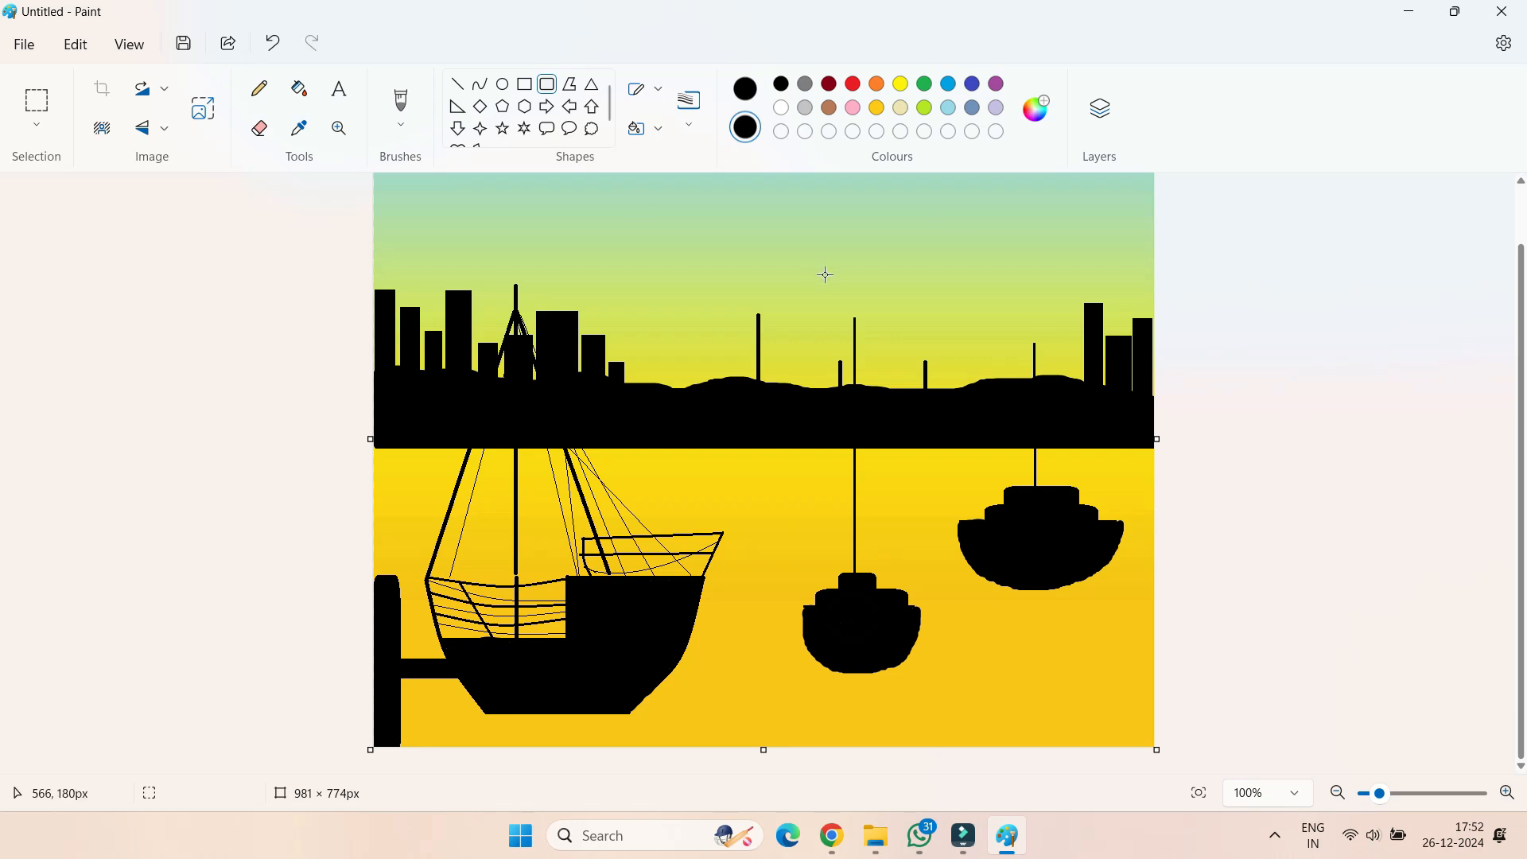
Draw a thin curved stay on each side of the third boat's mast, the left one about 51 × 199 px
click(479, 84)
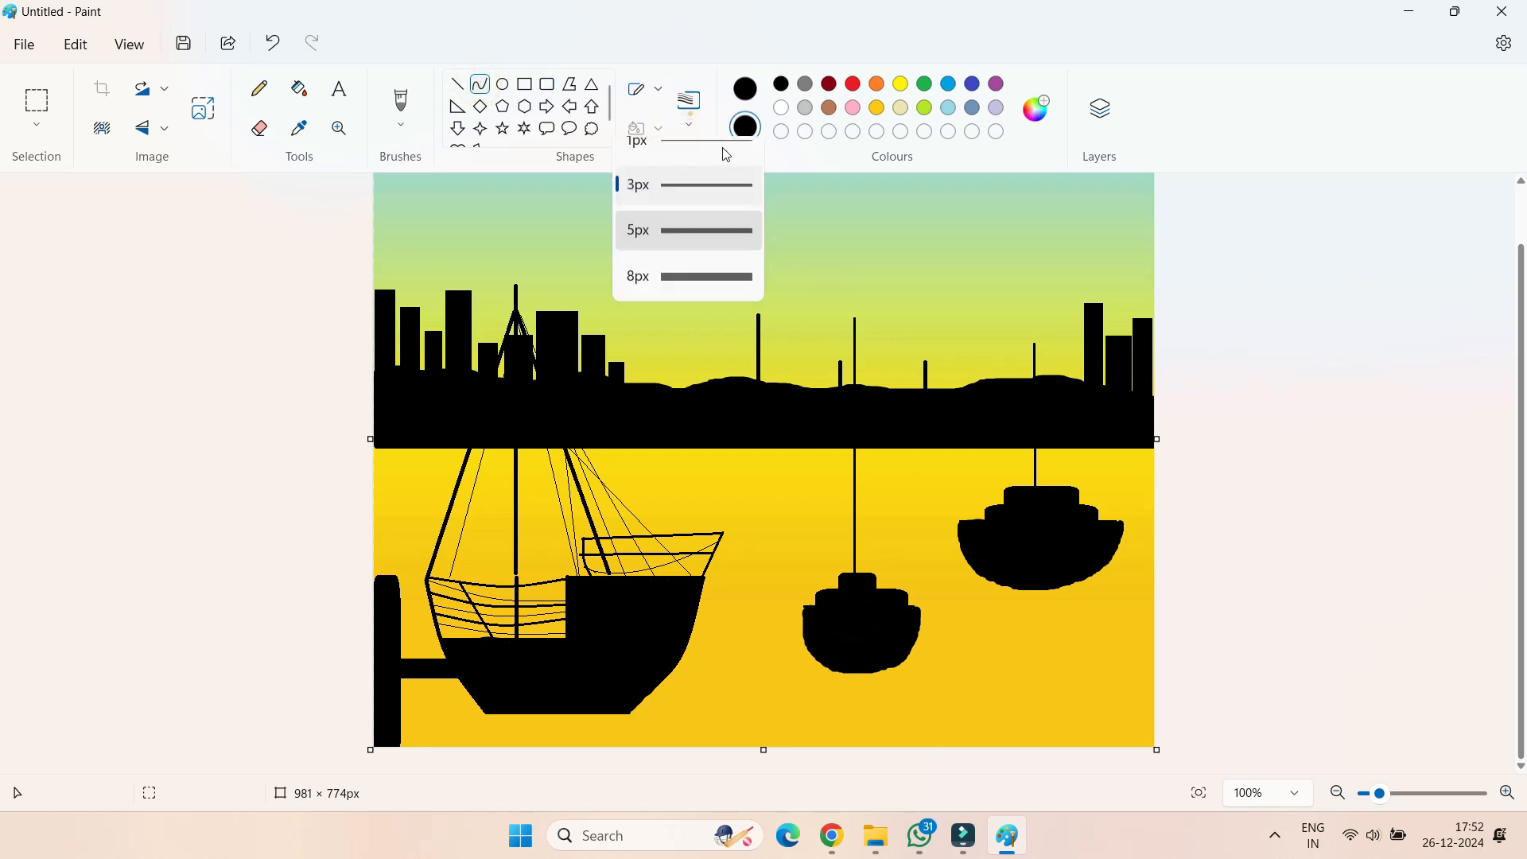
drag(855, 445, 818, 617)
key(ctrl+z)
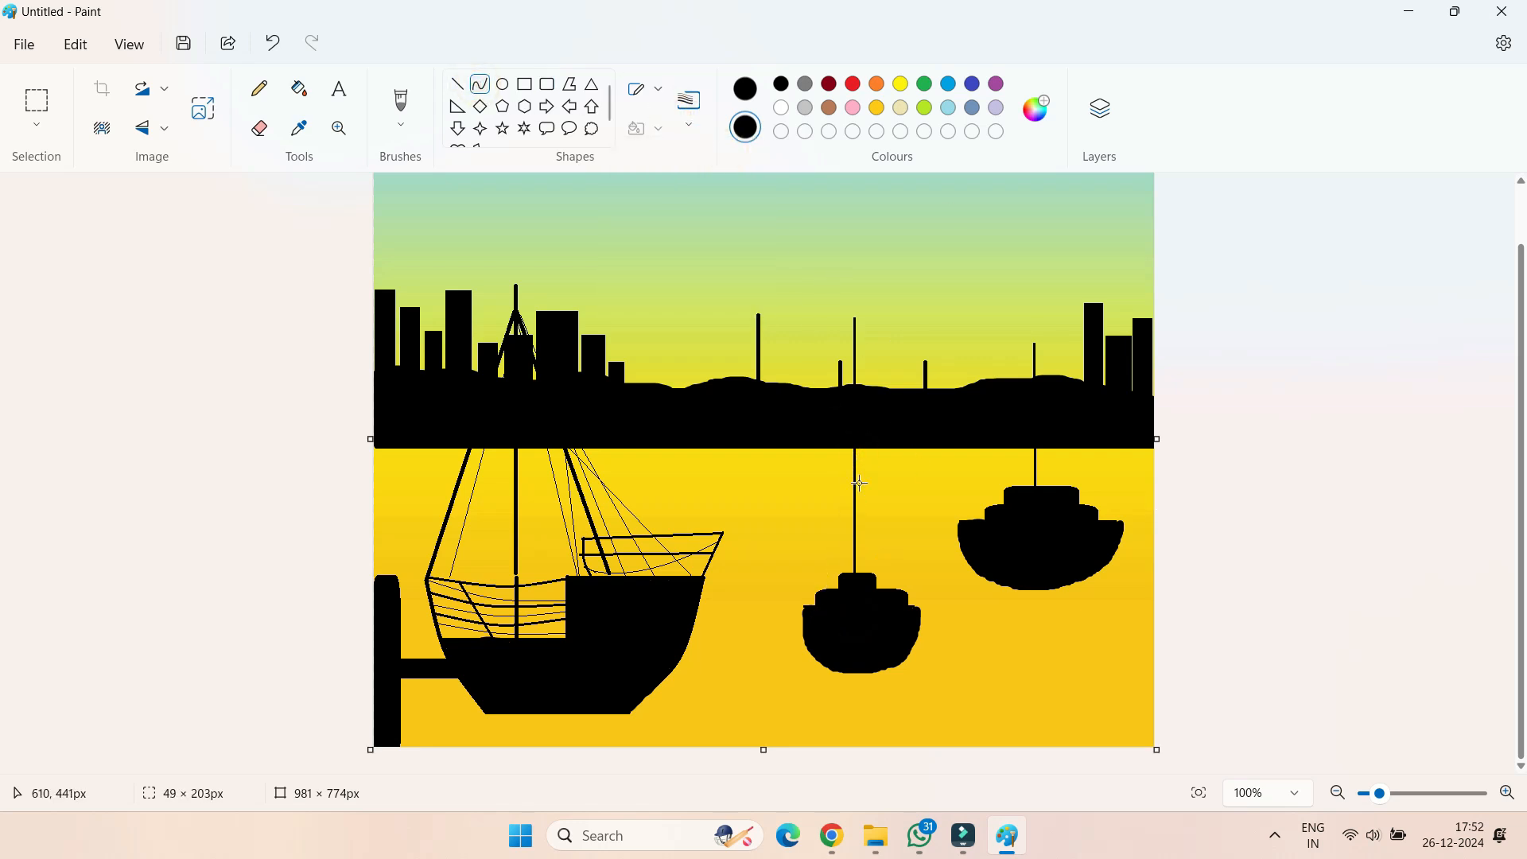
drag(854, 448, 815, 606)
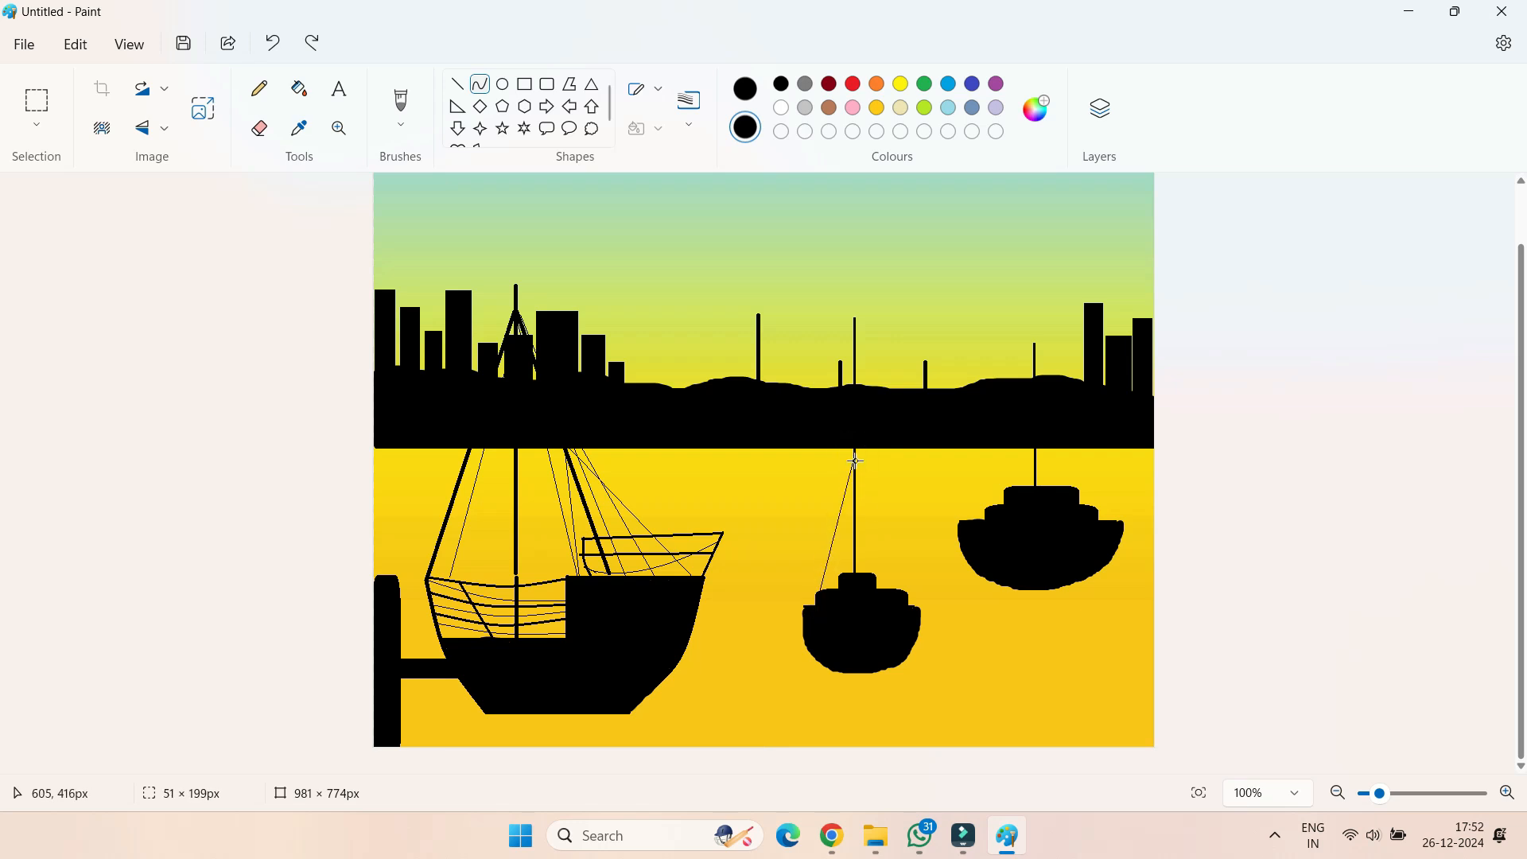
mouse_move(854, 464)
mouse_down()
mouse_move(849, 501)
mouse_move(860, 487)
mouse_up()
click(479, 84)
click(864, 494)
Draw a thin curved stay about 100 px wide on each side of the second boat's mast, running down to its hull
drag(1046, 396, 996, 513)
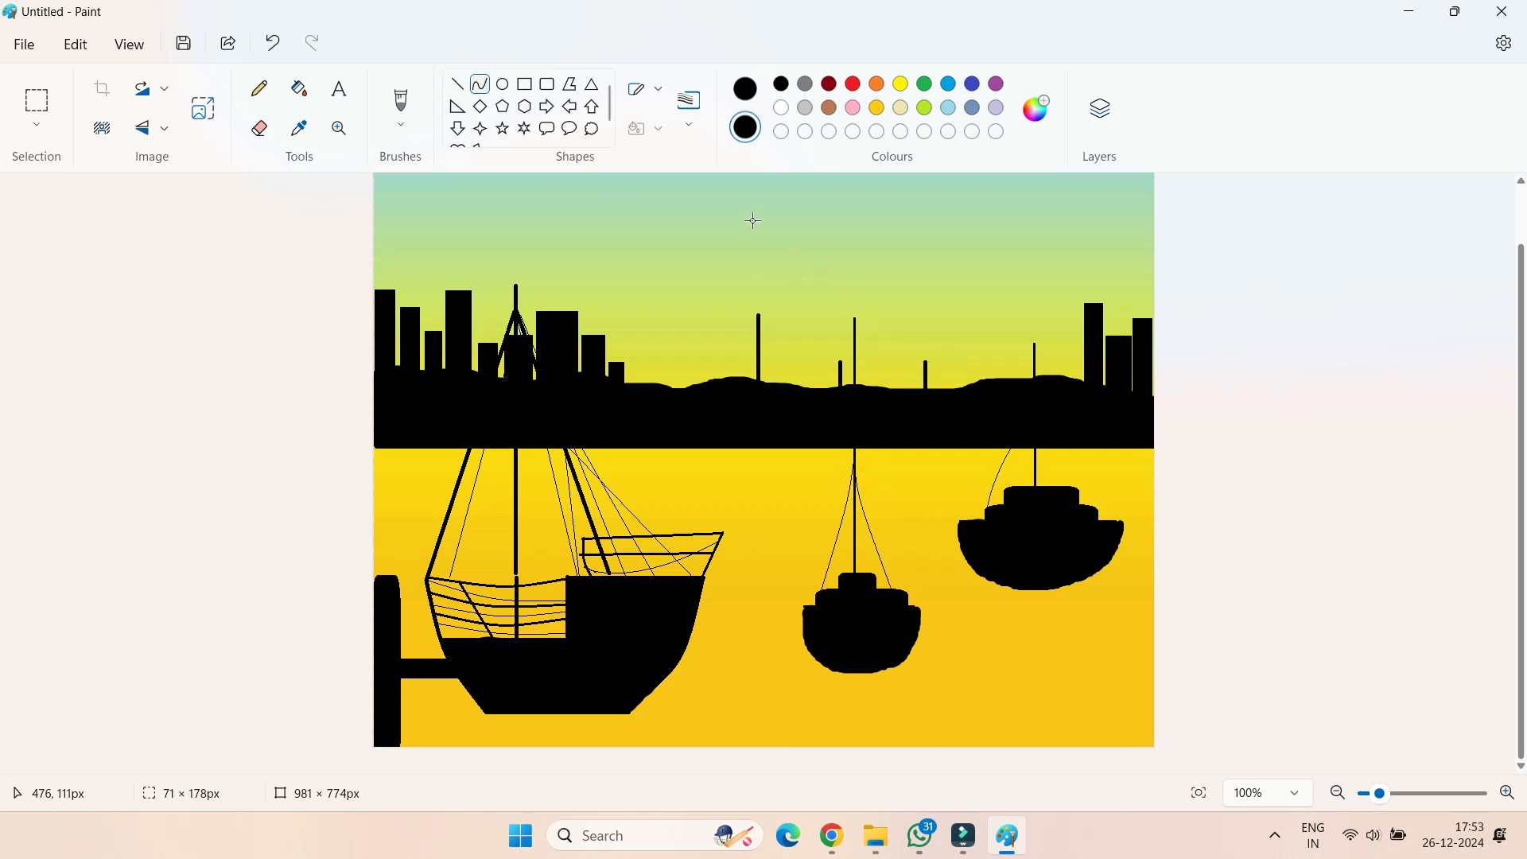
drag(1035, 385, 957, 547)
click(1001, 467)
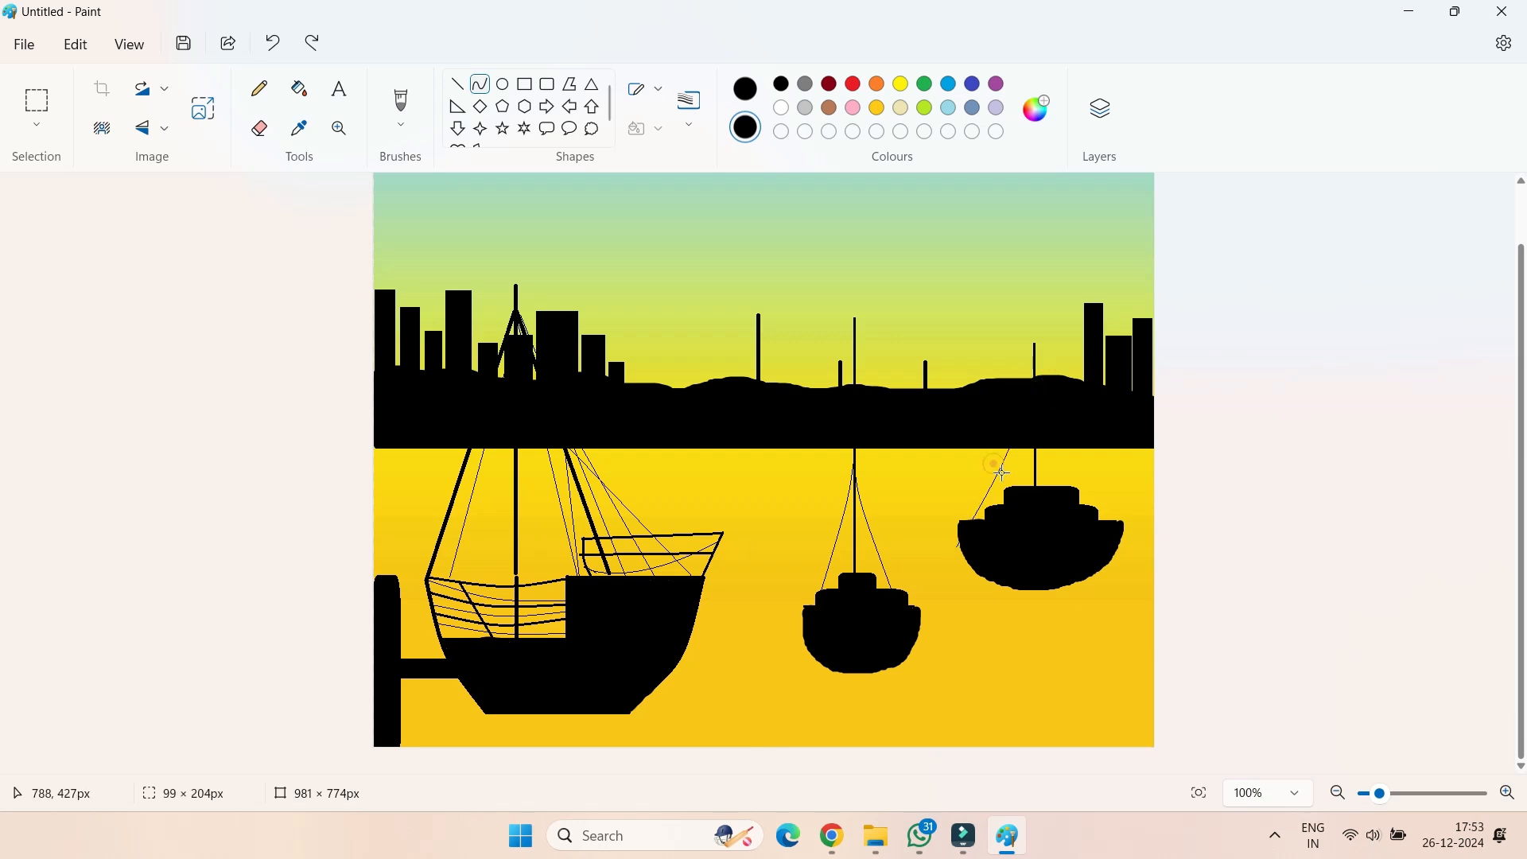
drag(1037, 385, 1115, 544)
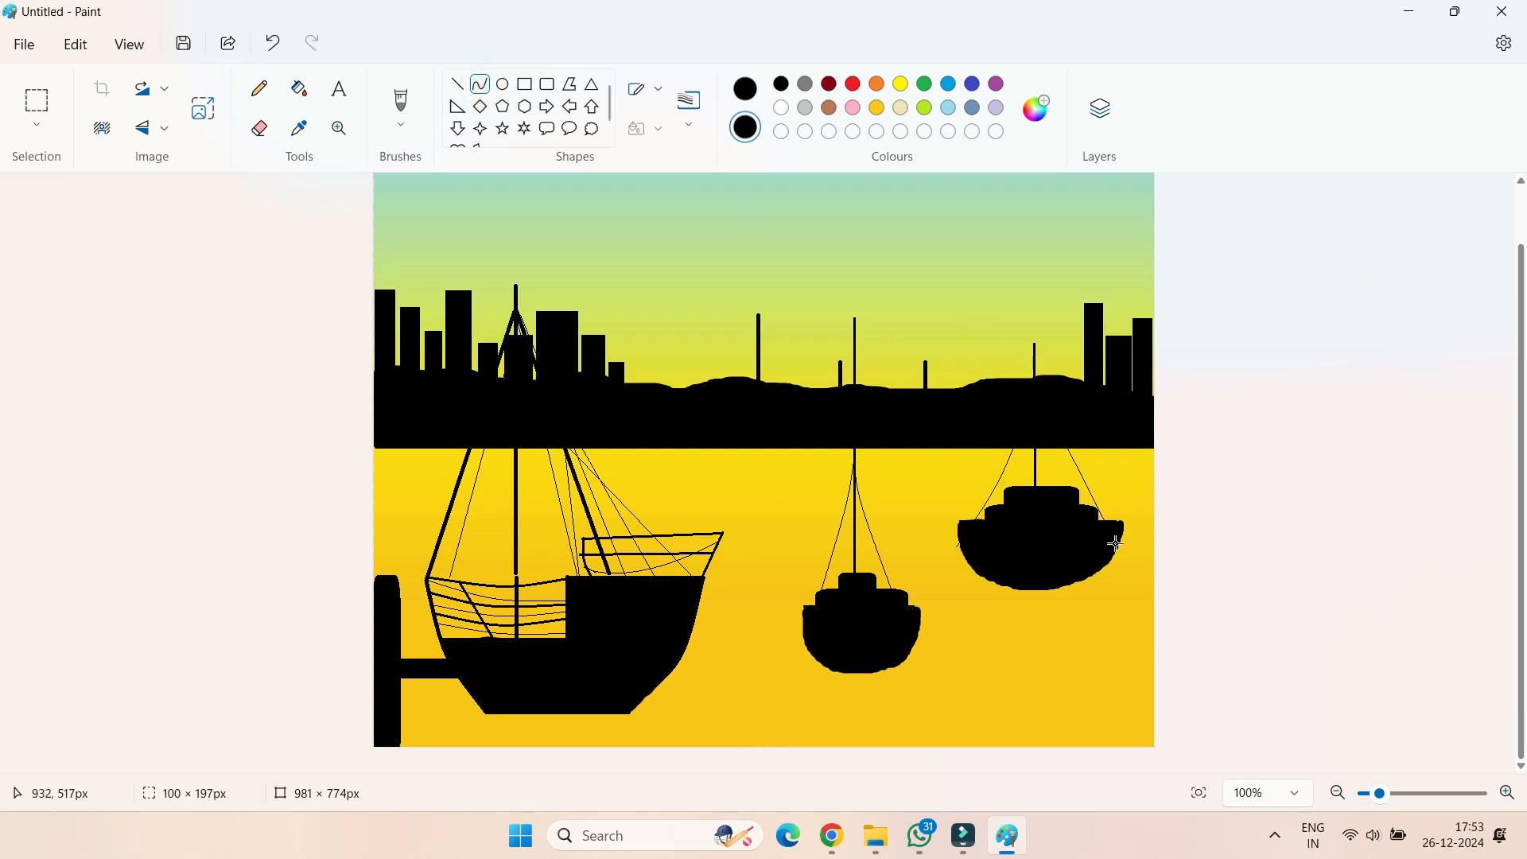
Draw a 3px horizontal crossbar about 96 px long across the large ship's mast, just below the horizon
click(457, 83)
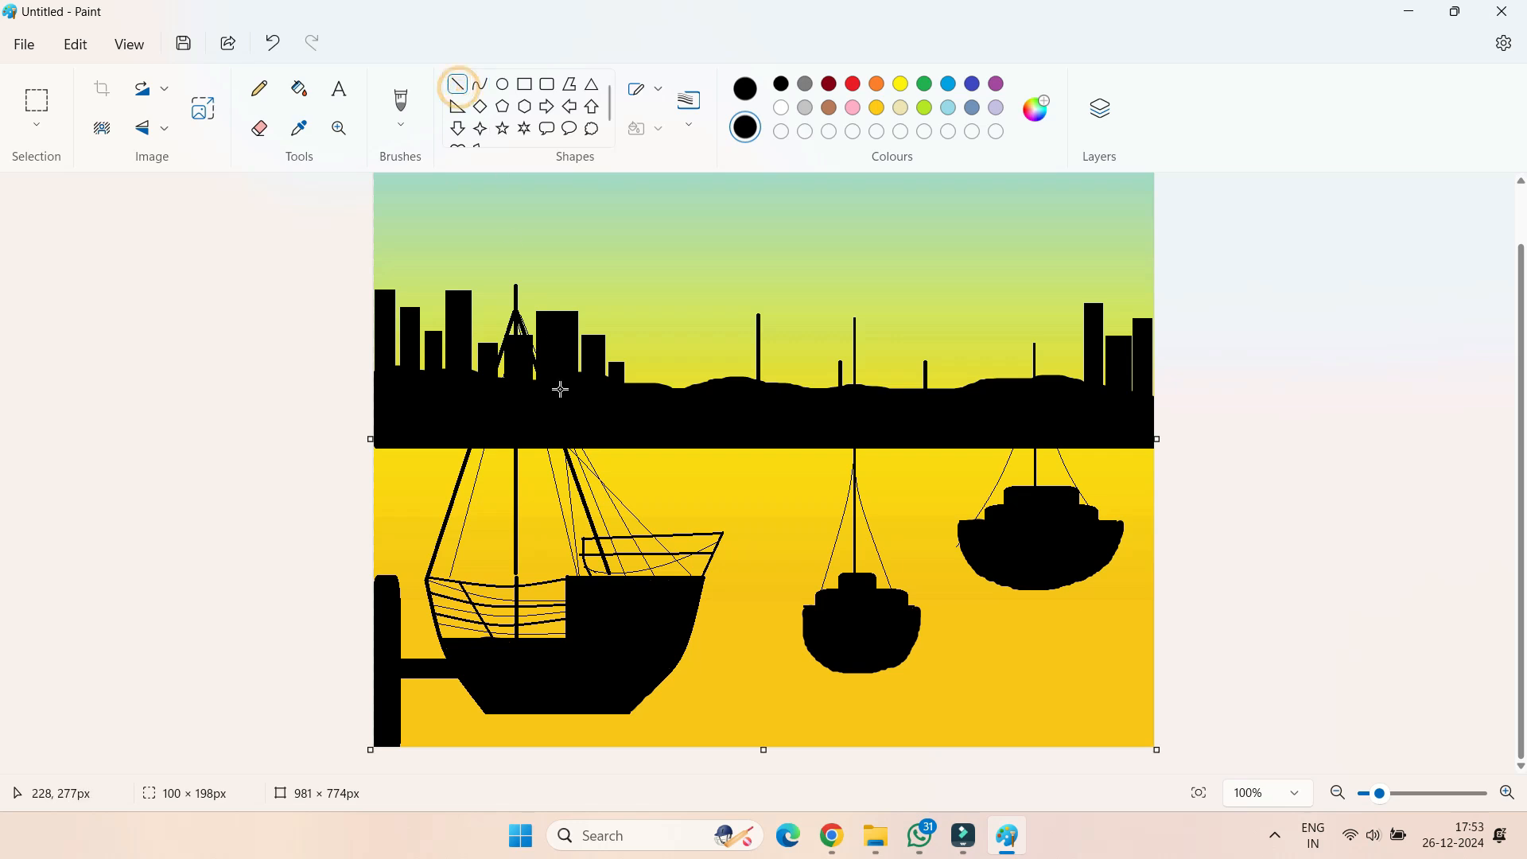
drag(489, 475, 556, 463)
key(ctrl+z)
click(693, 125)
click(696, 203)
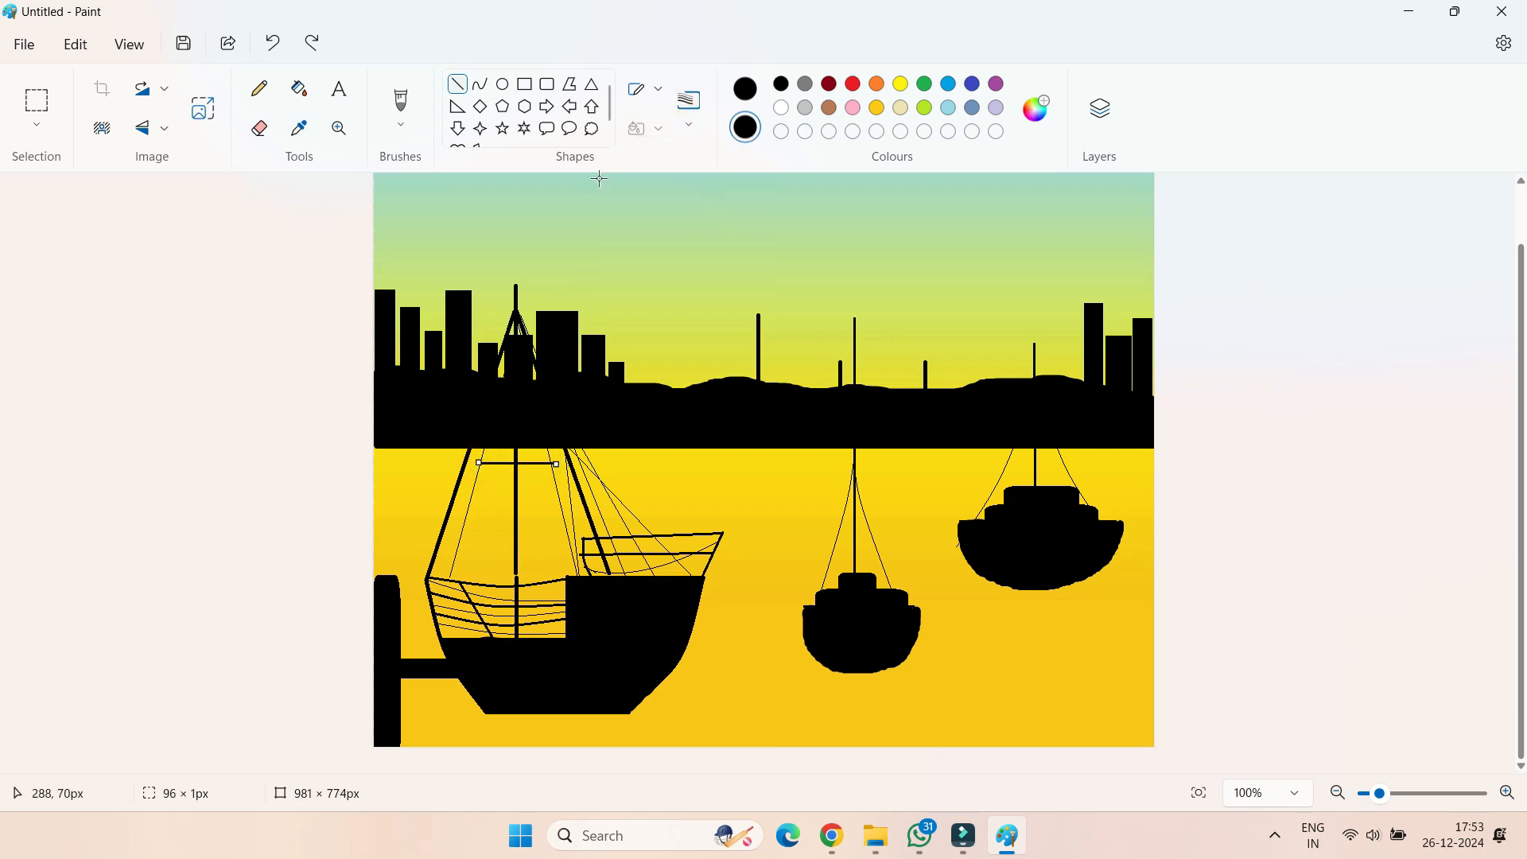
click(624, 219)
Paint a tapering zigzag reflection in black textured brush strokes beneath the middle boat's hull
click(401, 111)
click(477, 479)
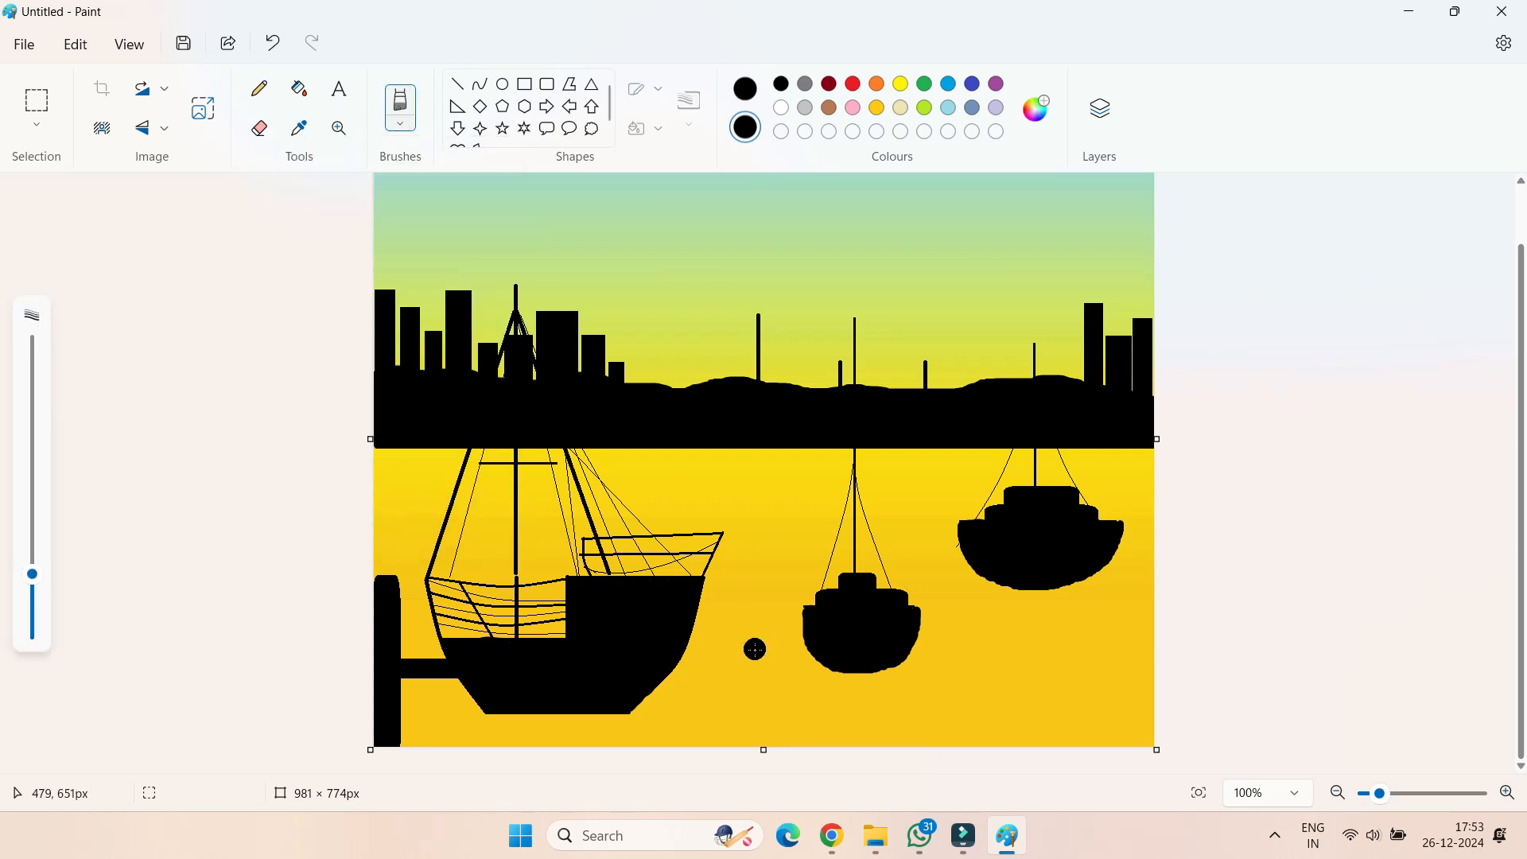
ctrl+scroll(755, 650, up, 5)
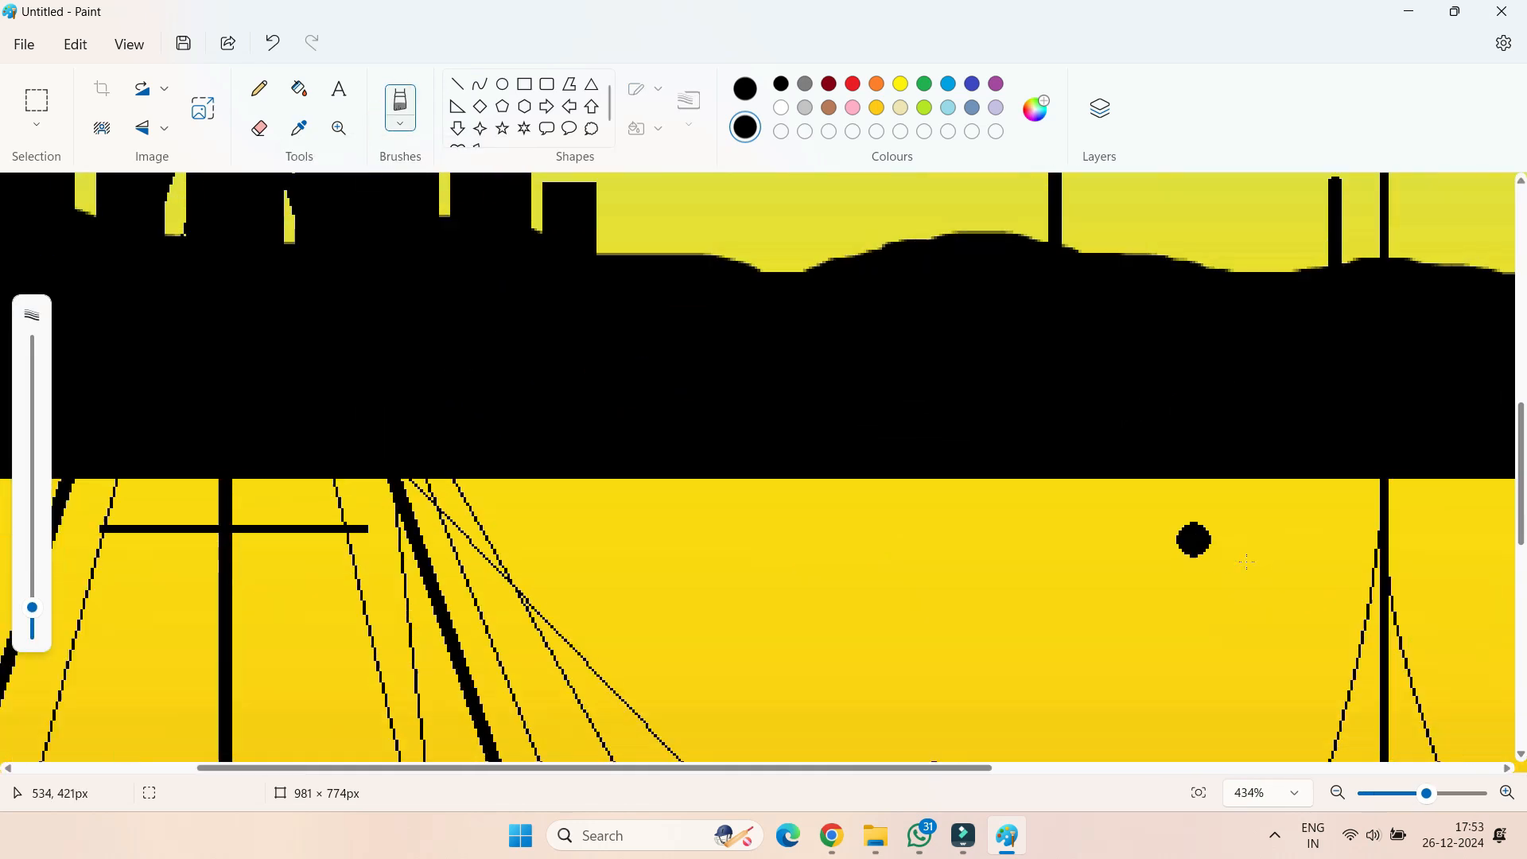
scroll(1307, 559, up, 1)
scroll(994, 621, right, 4)
mouse_move(986, 625)
mouse_down()
mouse_move(1061, 614)
mouse_move(1006, 609)
mouse_move(1007, 637)
mouse_move(1064, 635)
mouse_move(1016, 652)
mouse_move(1089, 655)
mouse_move(1006, 682)
mouse_move(1054, 704)
mouse_move(1029, 722)
mouse_move(1037, 746)
mouse_move(1121, 731)
mouse_move(1079, 598)
mouse_up()
scroll(1066, 746, down, 2)
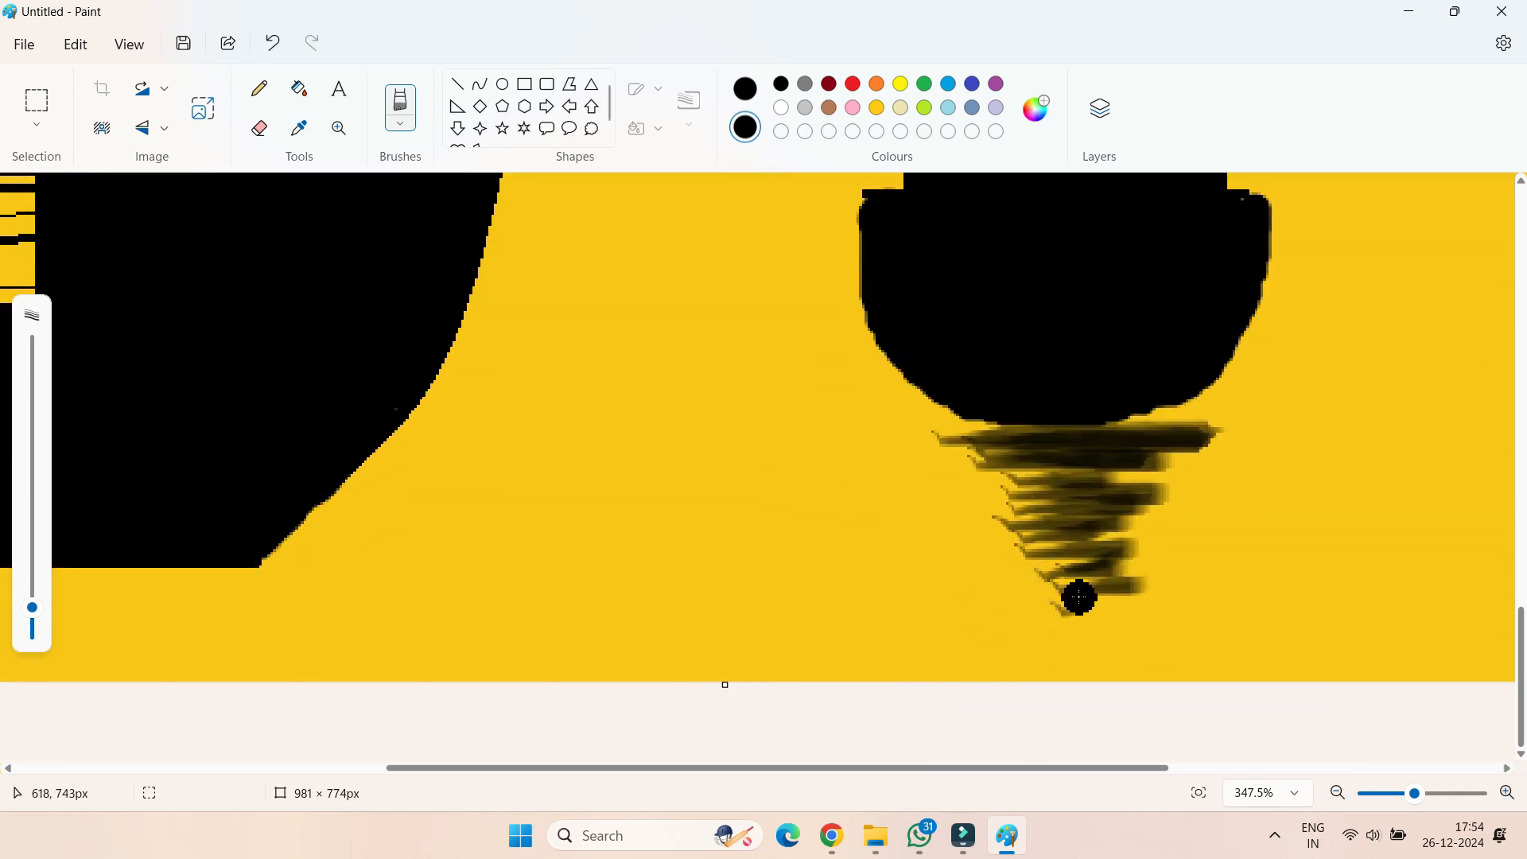
Paint a black zigzag reflection beneath the right boat's hull, undoing the first attempt and repainting it
scroll(1262, 545, right, 5)
scroll(1368, 597, up, 3)
drag(1050, 422, 1398, 467)
key(ctrl+z)
mouse_move(1026, 402)
mouse_down()
mouse_move(1420, 400)
mouse_move(1077, 481)
mouse_move(1070, 465)
mouse_move(1339, 489)
mouse_move(1319, 521)
mouse_move(1101, 538)
mouse_move(1117, 566)
mouse_move(1247, 593)
mouse_move(1200, 613)
mouse_move(1241, 690)
mouse_move(1232, 714)
mouse_up()
drag(1008, 769, 388, 767)
scroll(444, 652, up, 10)
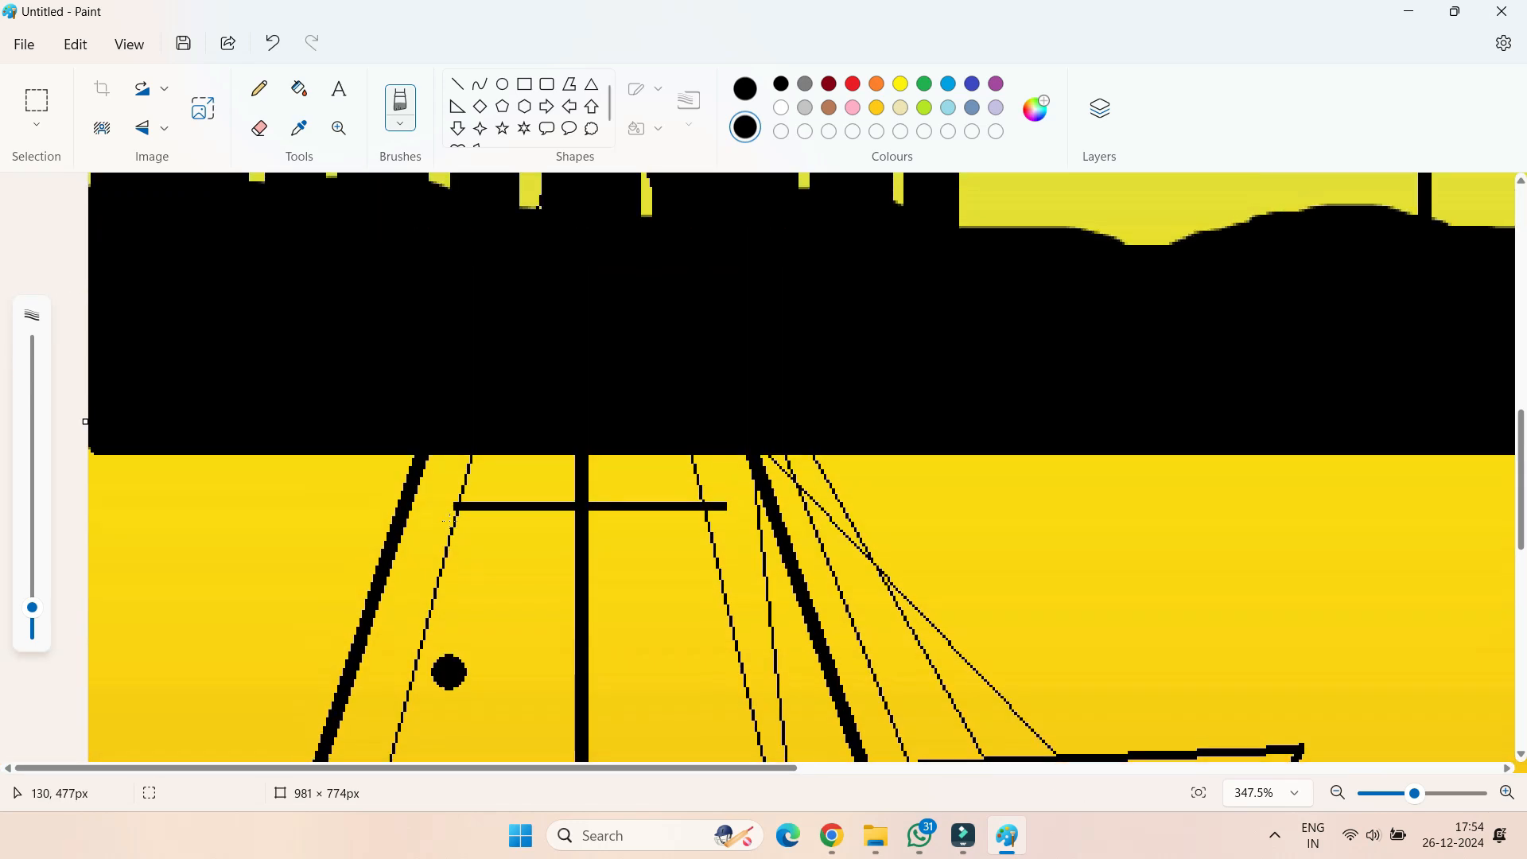
Paint a narrow black zigzag reflection about 170 px tall along the large ship's mast, running down from the horizon
scroll(485, 573, down, 6)
mouse_move(571, 196)
mouse_down()
mouse_move(552, 300)
mouse_move(574, 312)
mouse_move(595, 294)
mouse_move(573, 238)
mouse_move(585, 224)
mouse_move(567, 221)
mouse_move(554, 254)
mouse_move(559, 229)
mouse_move(564, 341)
mouse_move(594, 325)
mouse_move(568, 320)
mouse_move(555, 349)
mouse_move(604, 397)
mouse_move(559, 416)
mouse_move(550, 448)
mouse_move(594, 481)
mouse_move(564, 516)
mouse_move(615, 476)
mouse_move(585, 540)
mouse_move(557, 533)
mouse_move(604, 557)
mouse_move(601, 598)
mouse_move(564, 617)
mouse_move(607, 618)
mouse_move(560, 632)
mouse_move(596, 643)
mouse_up()
ctrl+scroll(630, 604, down, 5)
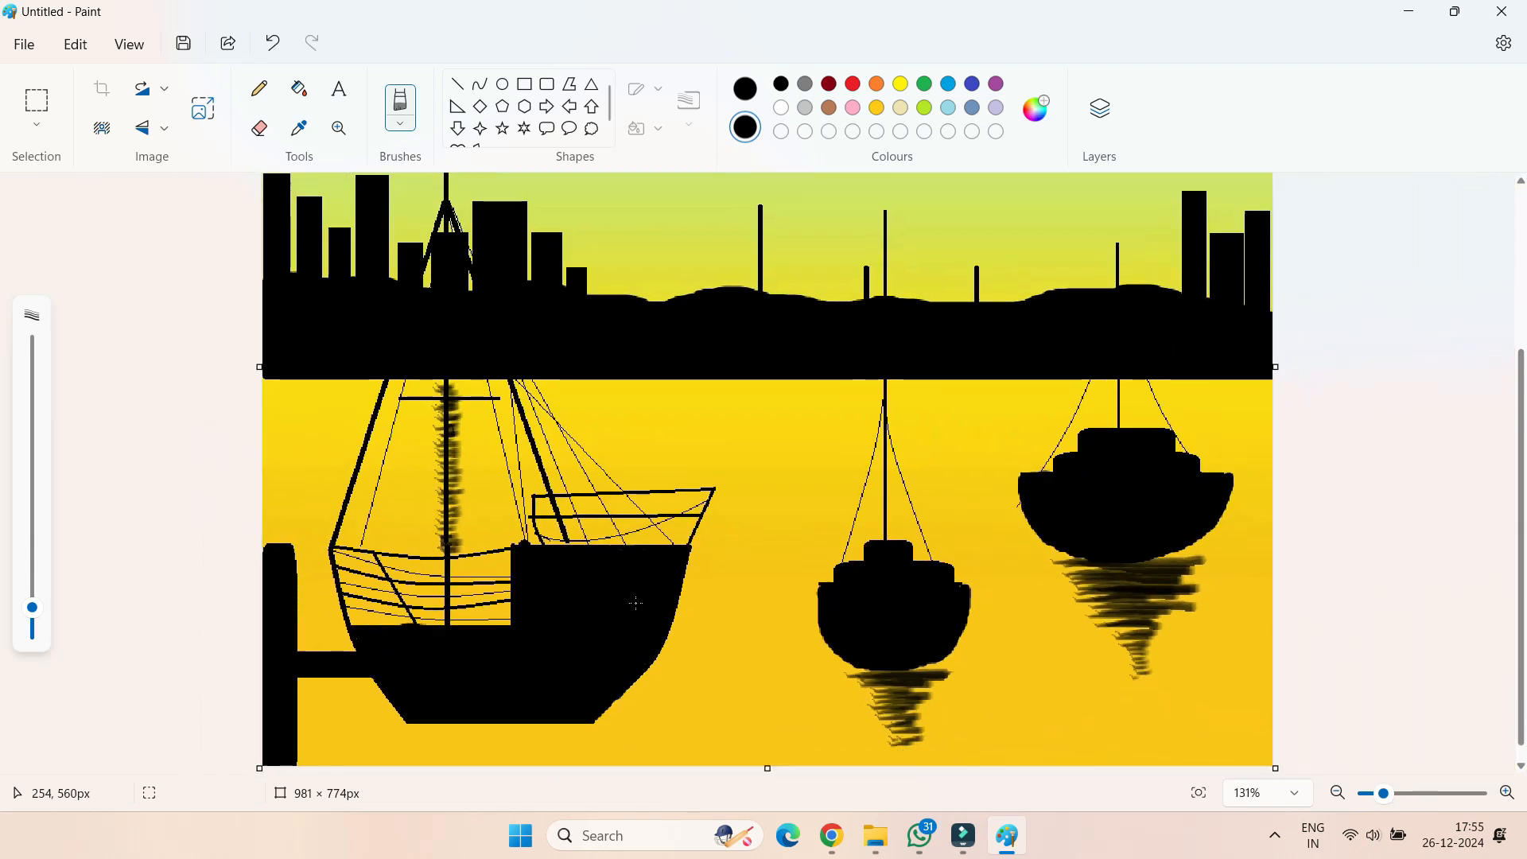
Paint small white window dots with a fine brush on the four leftmost and three rightmost skyline buildings
click(400, 117)
click(420, 167)
click(781, 109)
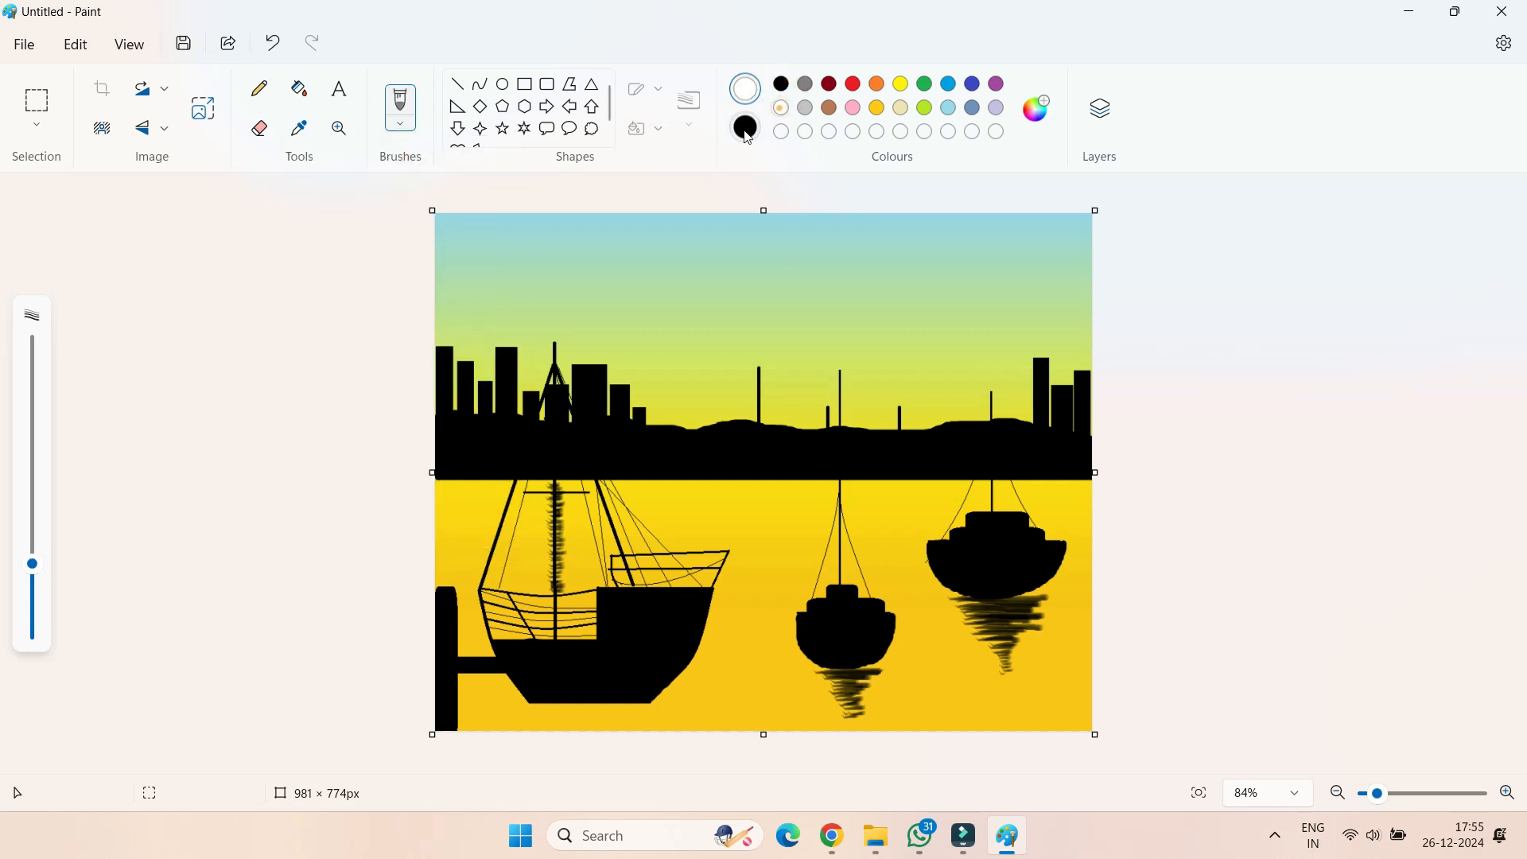
click(400, 107)
click(402, 287)
drag(443, 353, 443, 378)
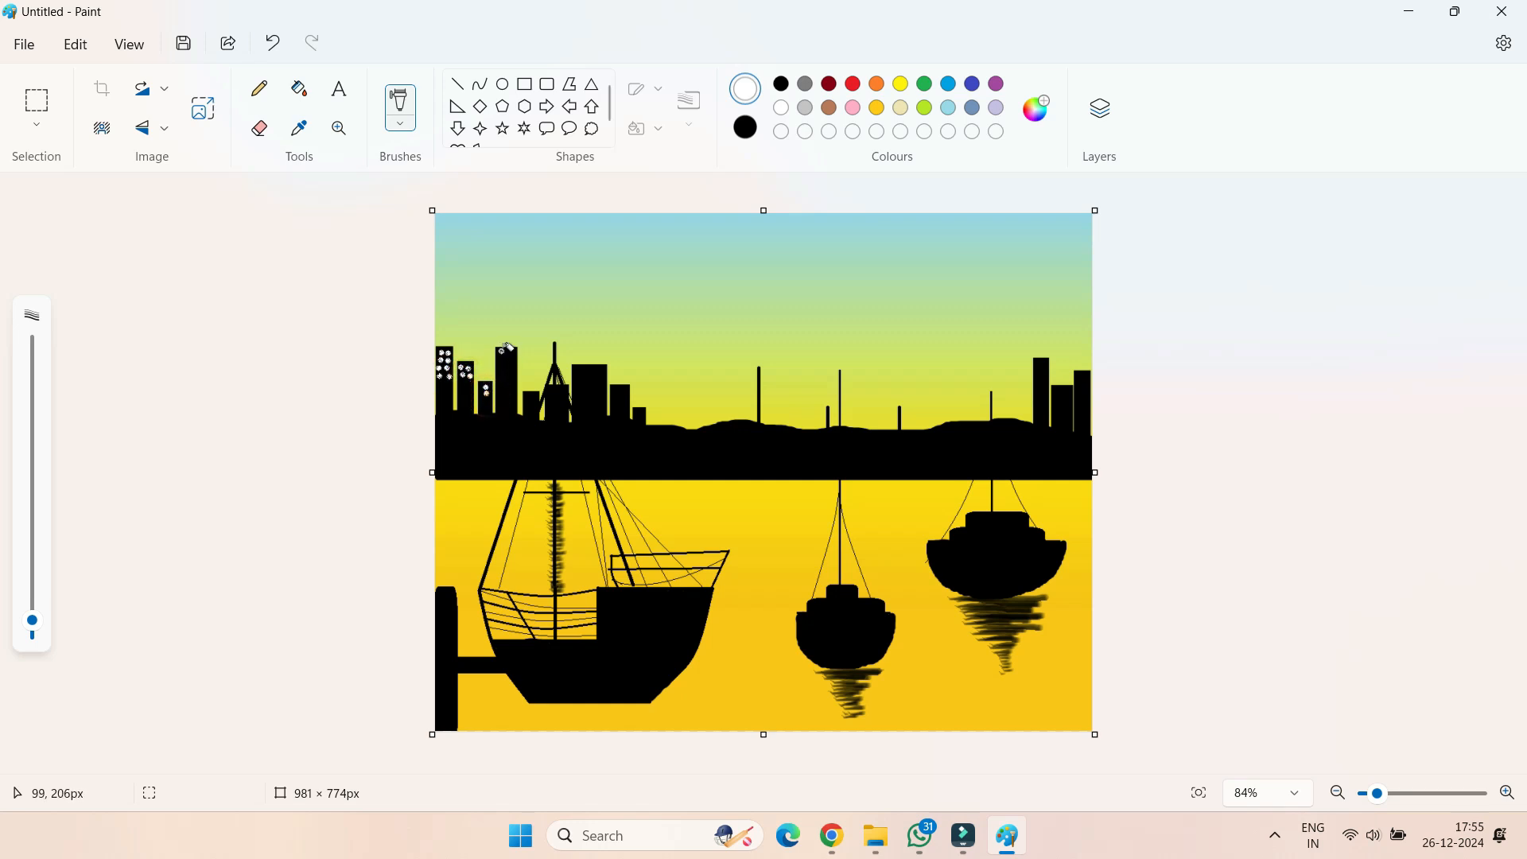
click(509, 359)
click(1039, 364)
click(1083, 382)
click(1083, 390)
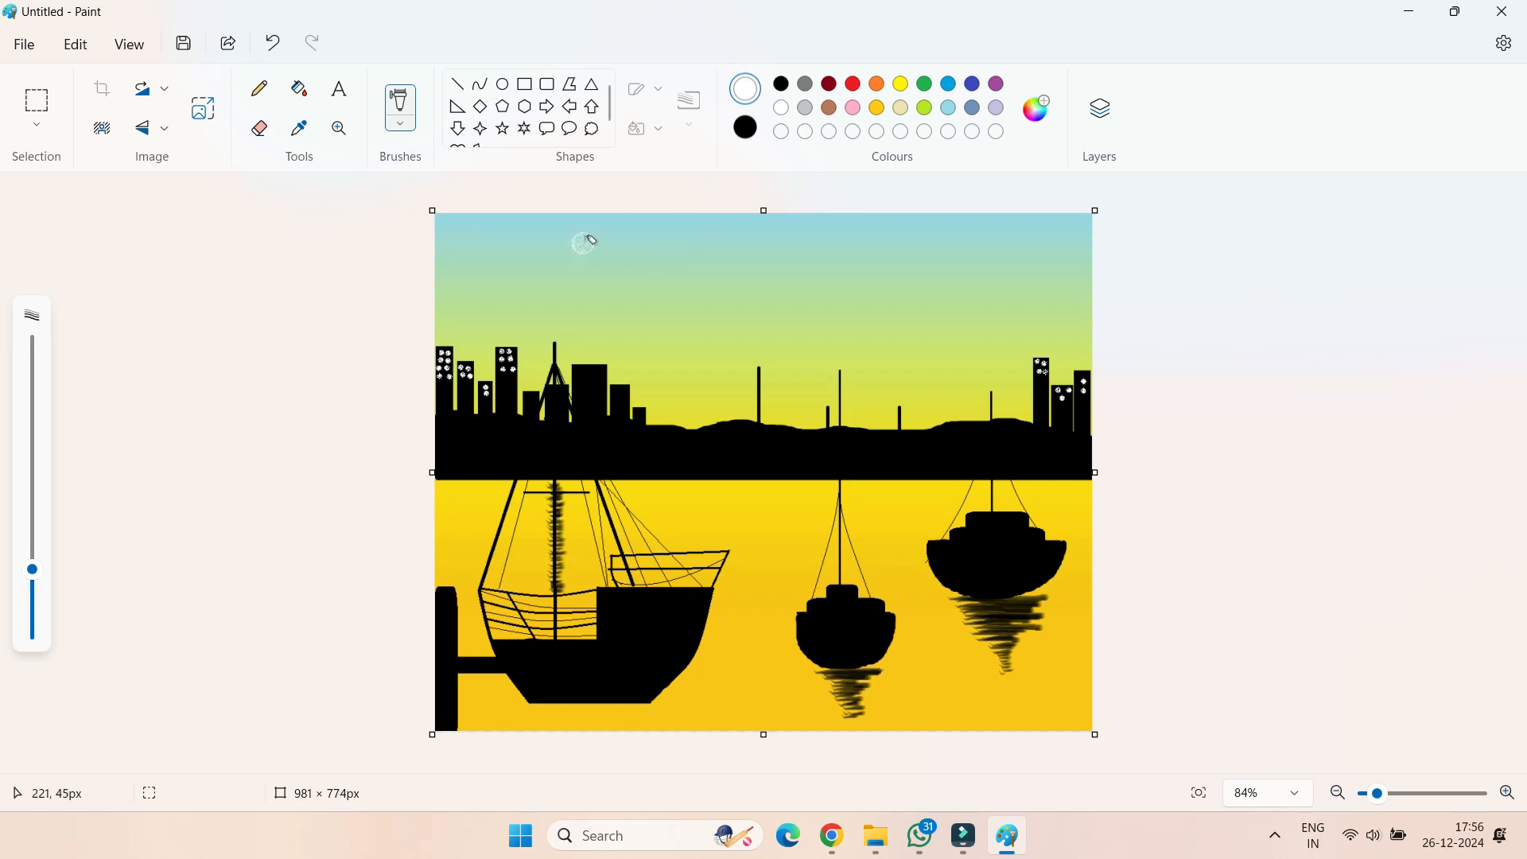
Paint three fluffy white clouds, each about 190 to 245 px wide, across the upper sky with a larger grainy brush
mouse_move(609, 248)
mouse_down()
mouse_move(600, 238)
mouse_move(589, 266)
mouse_up()
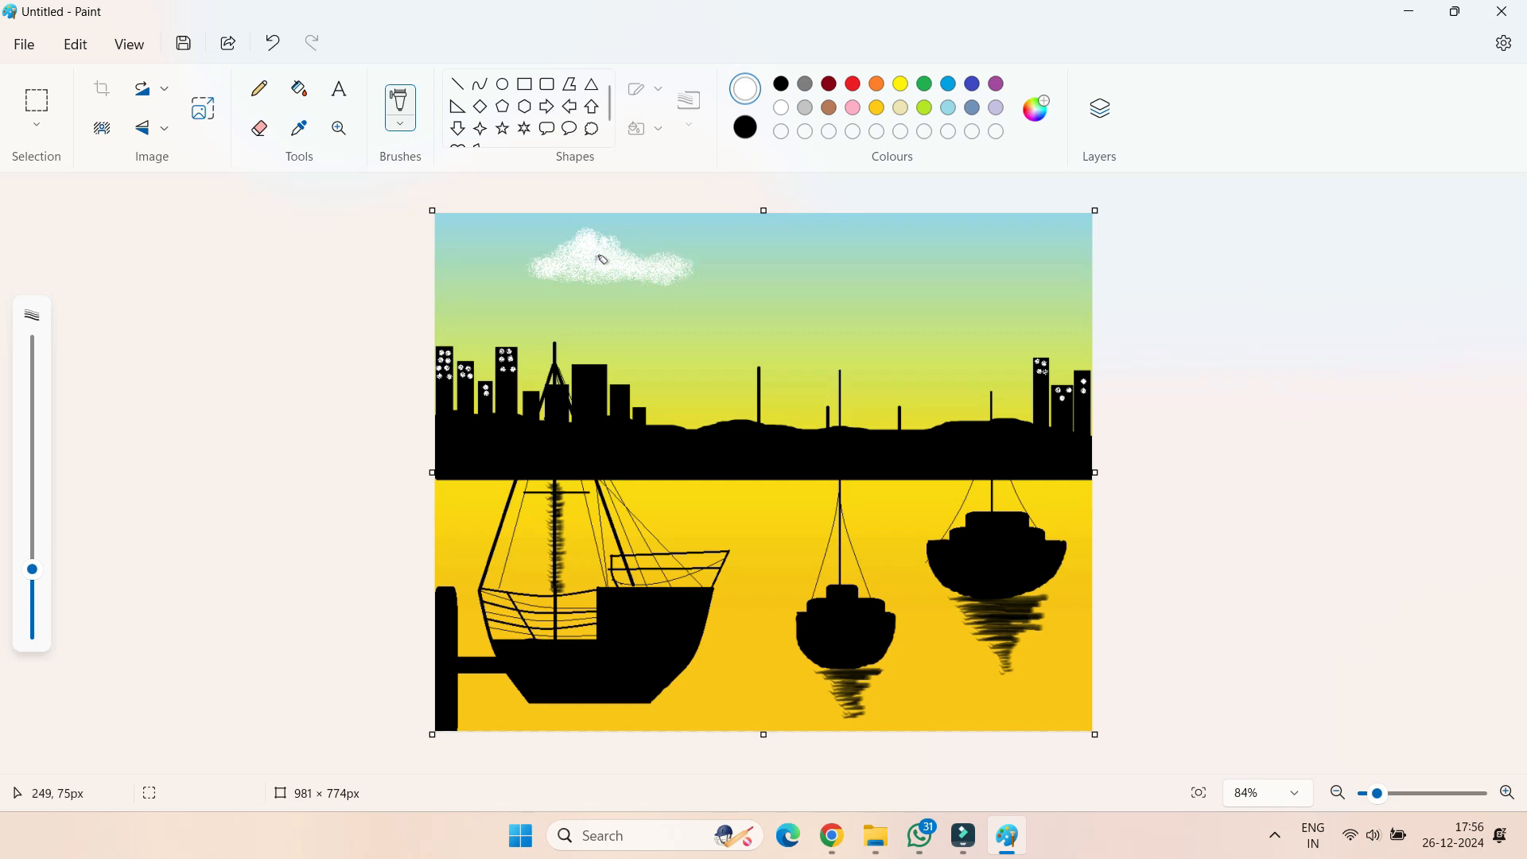
drag(800, 253, 809, 257)
mouse_move(829, 265)
mouse_down()
mouse_move(885, 259)
mouse_move(823, 273)
mouse_up()
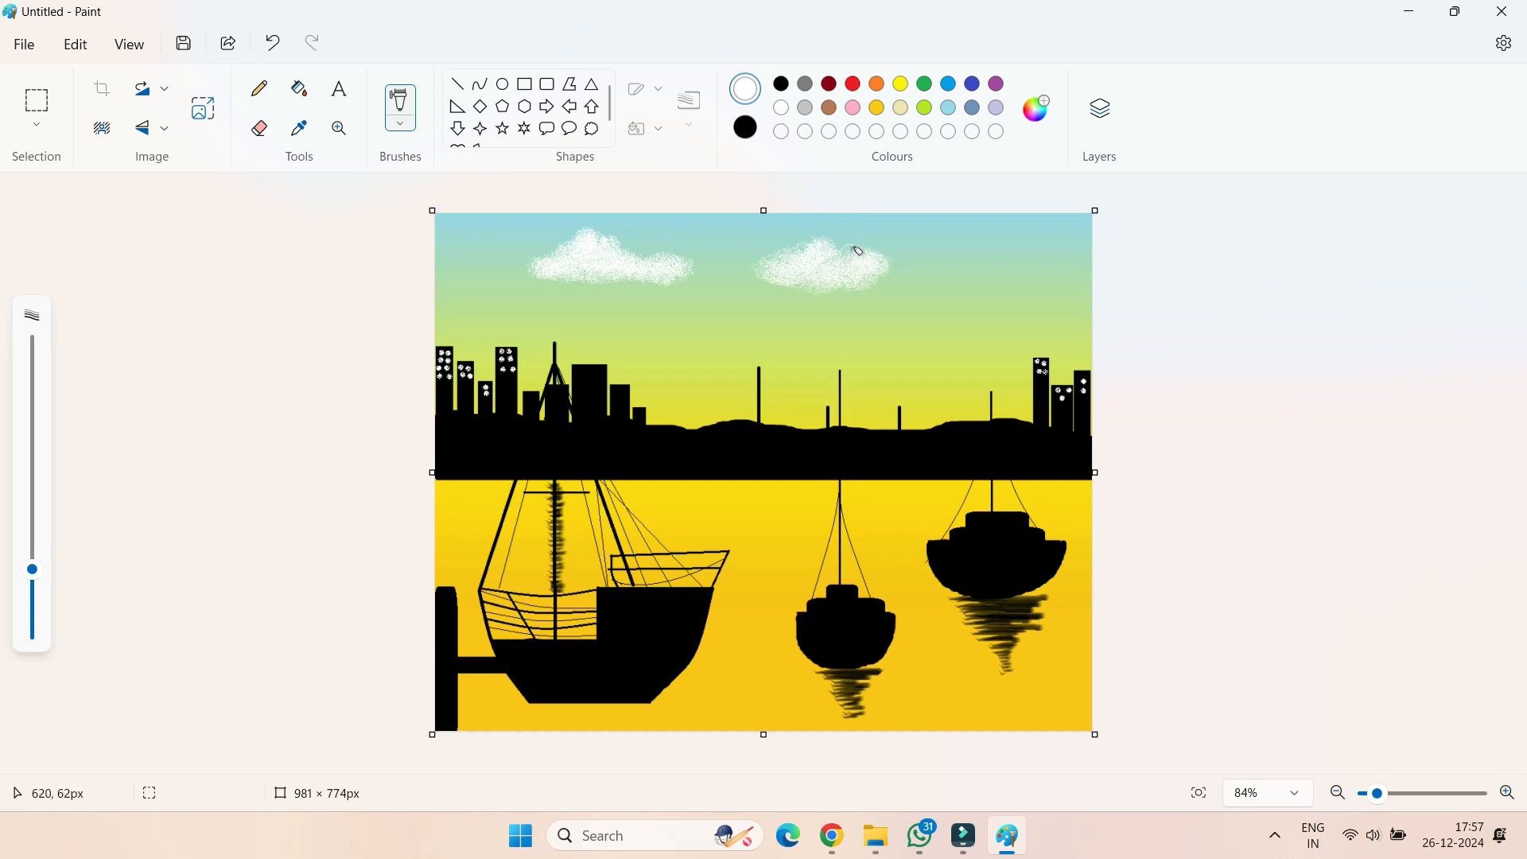
mouse_move(1000, 258)
mouse_down()
mouse_move(970, 267)
mouse_move(1012, 249)
mouse_move(1023, 269)
mouse_move(951, 278)
mouse_move(1055, 283)
mouse_up()
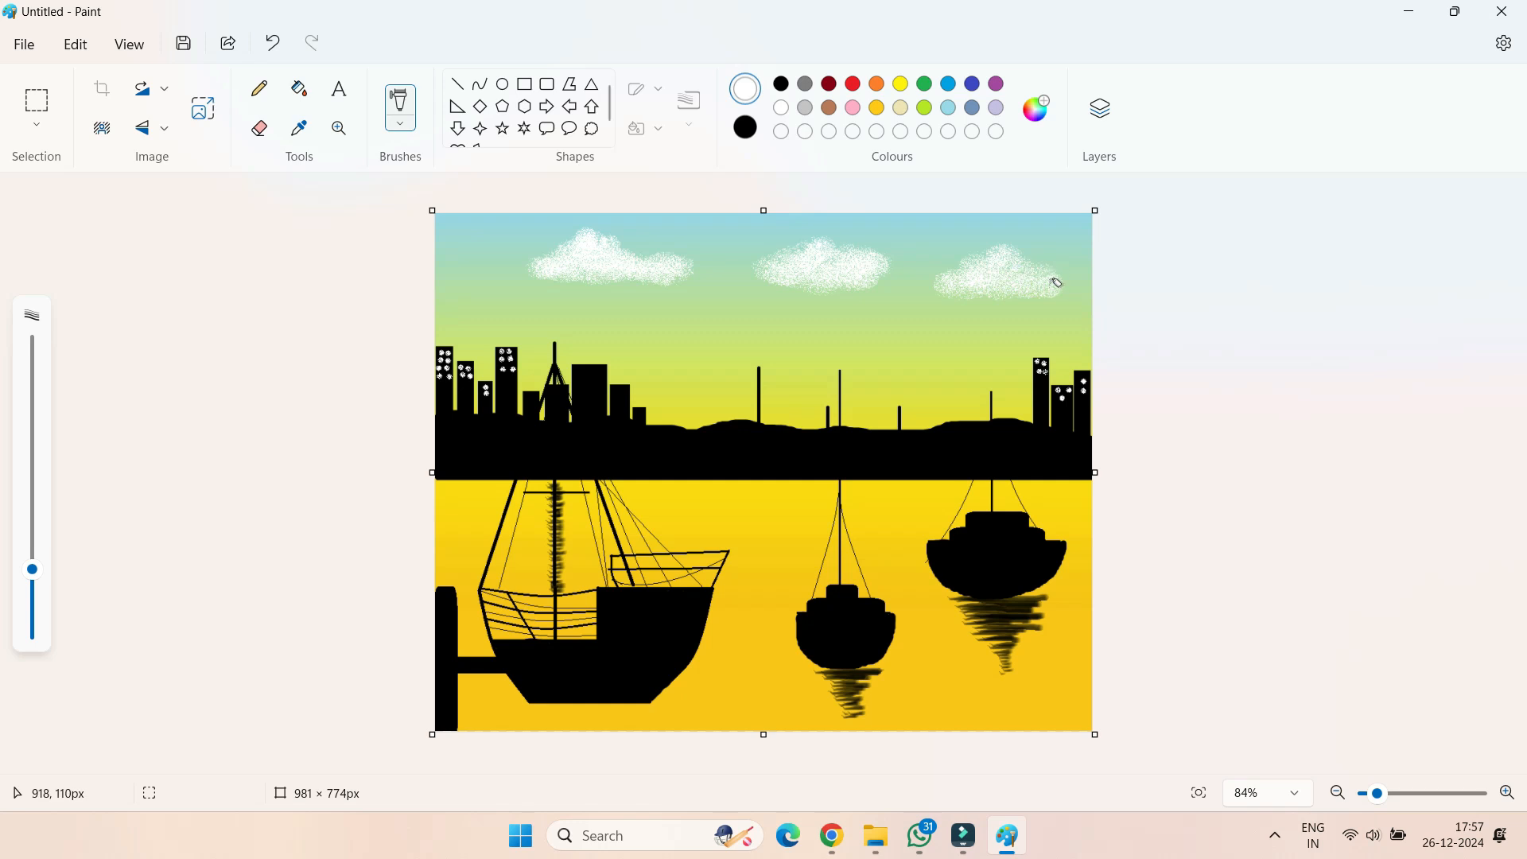